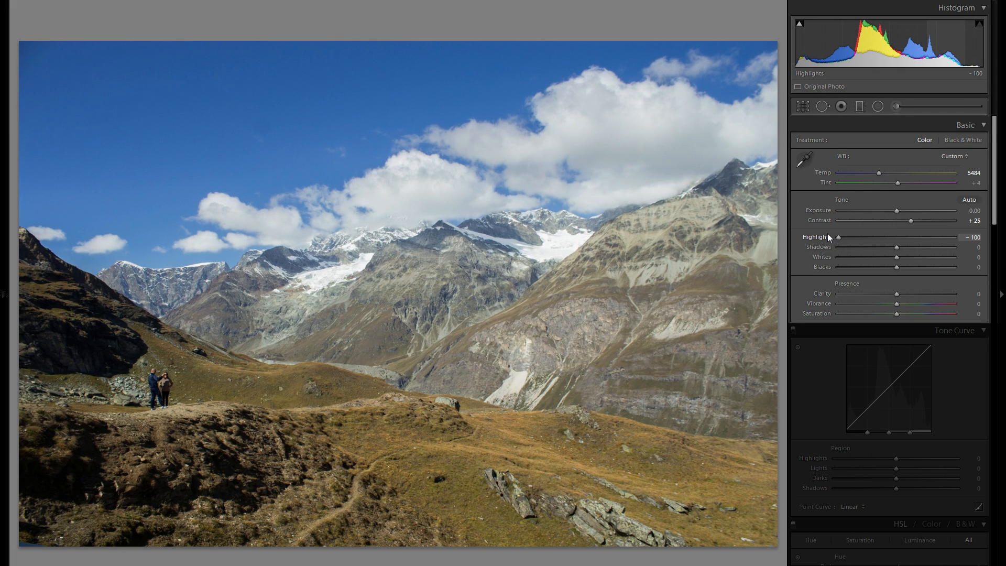
# Step: Compare the Highlights extremes and set Highlights to −83, and raise Shadows to +25
pyautogui.moveTo(828, 234); pyautogui.dragTo(984, 246)
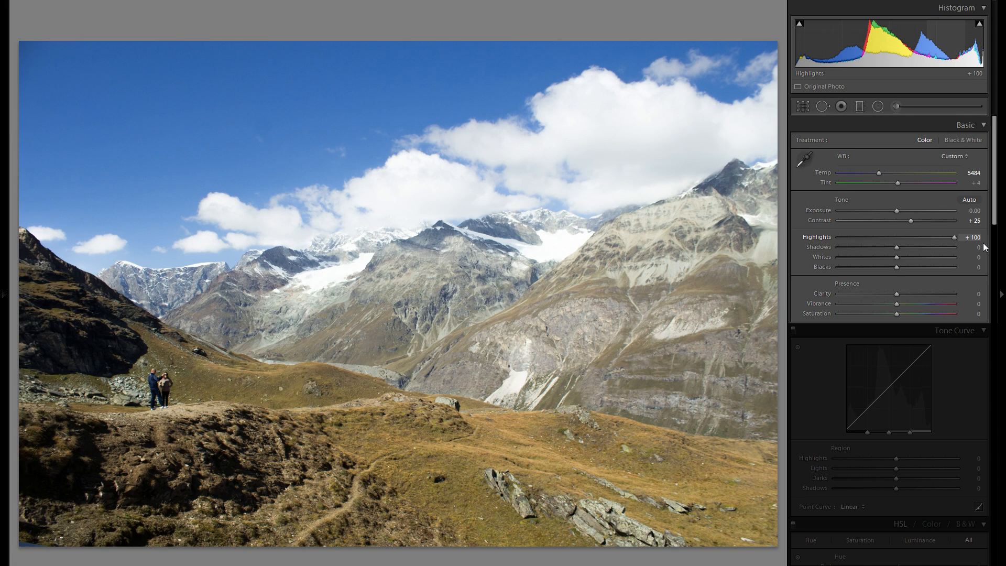
pyautogui.moveTo(954, 237); pyautogui.dragTo(851, 233)
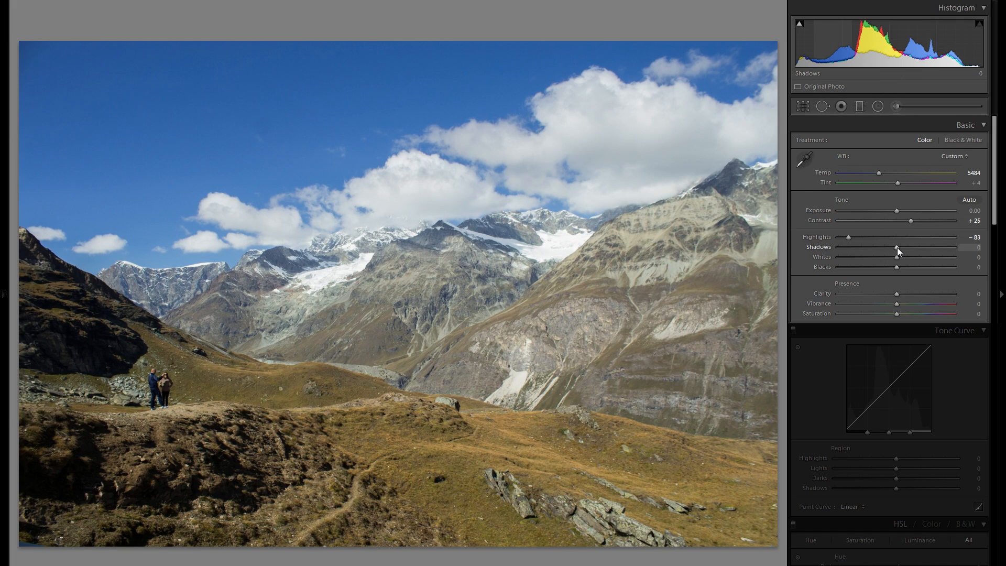
pyautogui.moveTo(898, 247)
pyautogui.mouseDown()
pyautogui.moveTo(919, 247)
pyautogui.moveTo(859, 246)
pyautogui.moveTo(987, 258)
pyautogui.moveTo(813, 257)
pyautogui.moveTo(910, 250)
pyautogui.mouseUp()
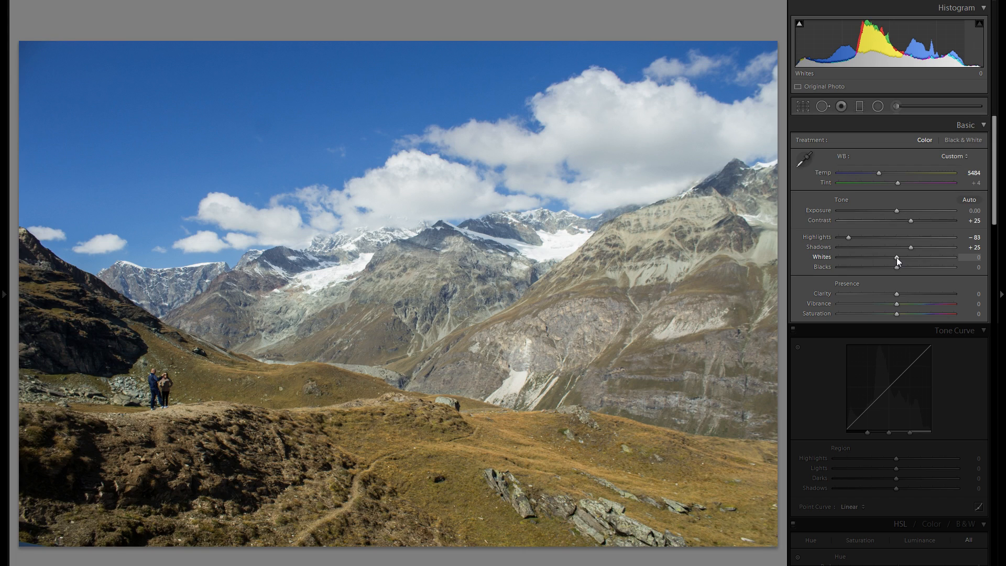
# Step: Try raising Whites to +57 and +63, and reset the Whites adjustment to its default
pyautogui.moveTo(896, 257); pyautogui.dragTo(929, 258)
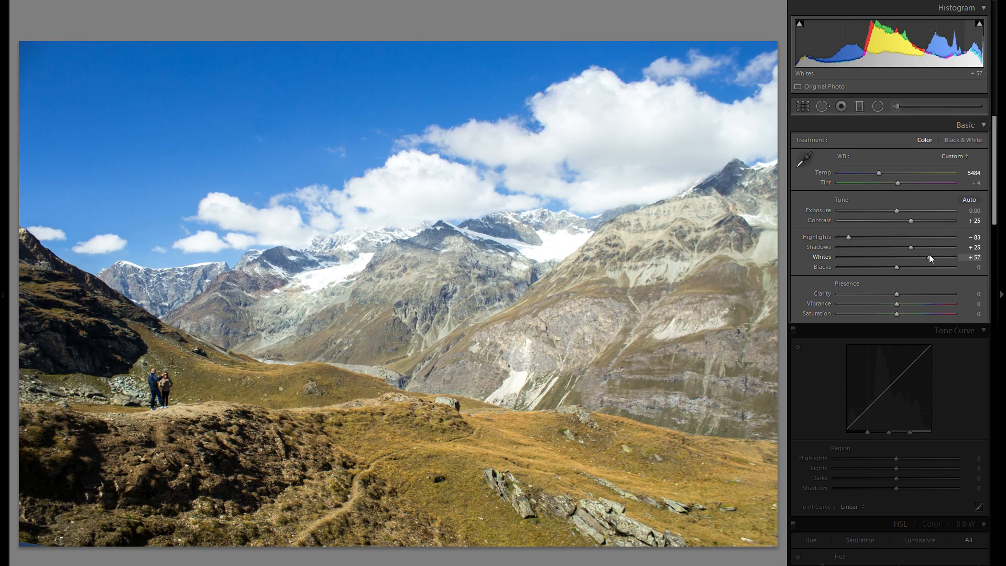
pyautogui.moveTo(930, 257); pyautogui.dragTo(932, 258)
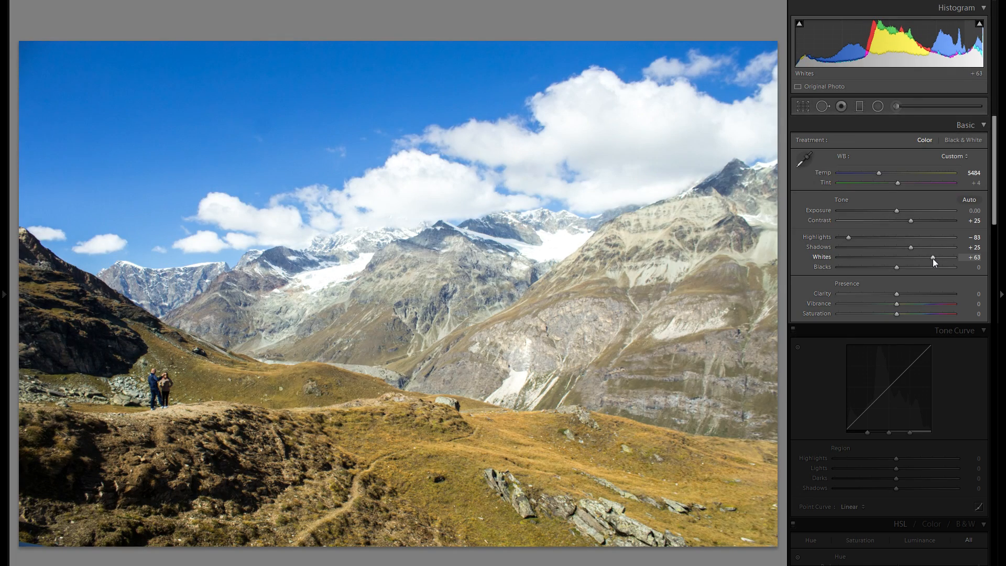
pyautogui.doubleClick(824, 257)
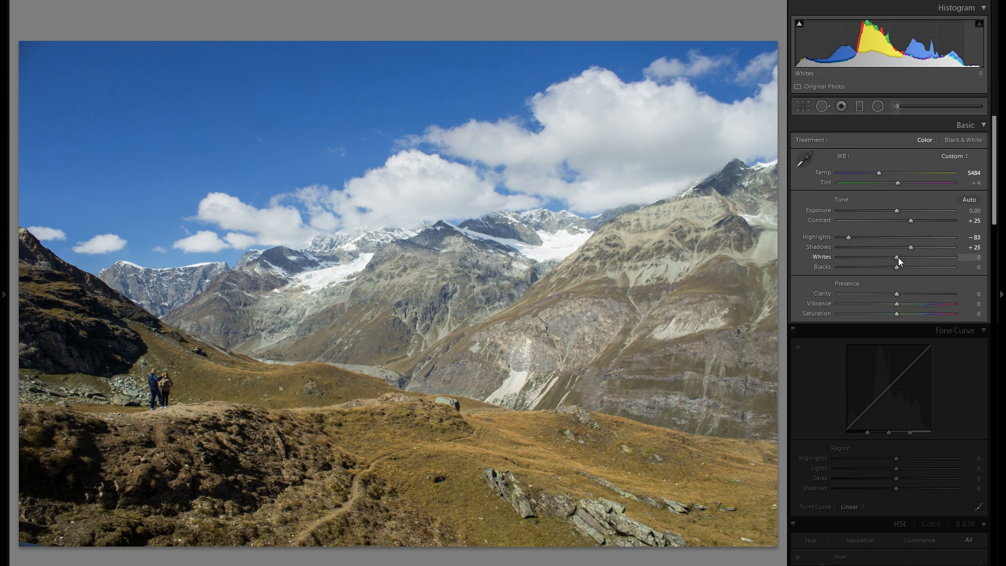
# Step: Set Whites to +14, using the clipping preview to find the white point
pyautogui.keyDown('alt'); pyautogui.click(898, 257); pyautogui.keyUp('alt')
pyautogui.moveTo(900, 256); pyautogui.dragTo(915, 257)
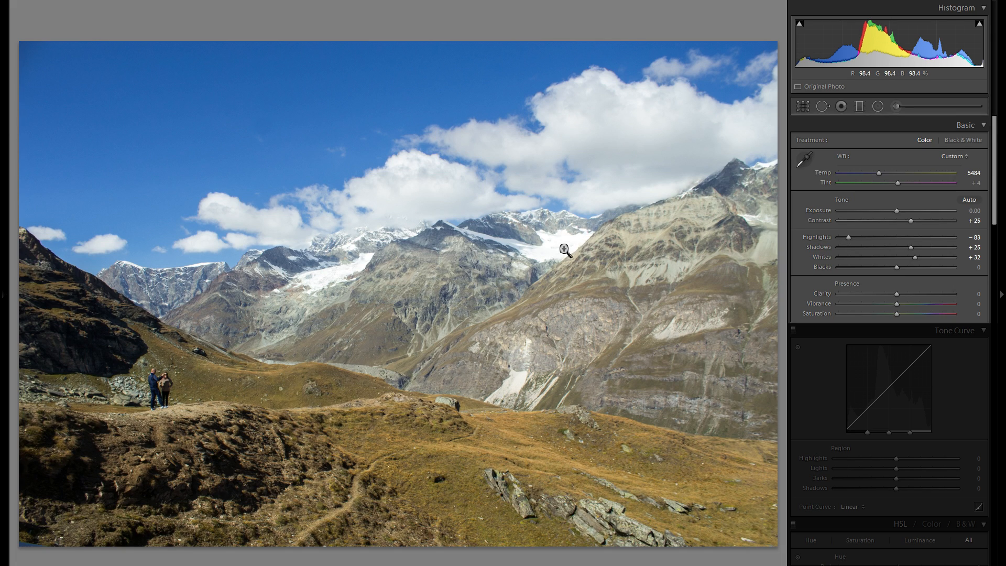
pyautogui.moveTo(912, 256); pyautogui.dragTo(910, 256)
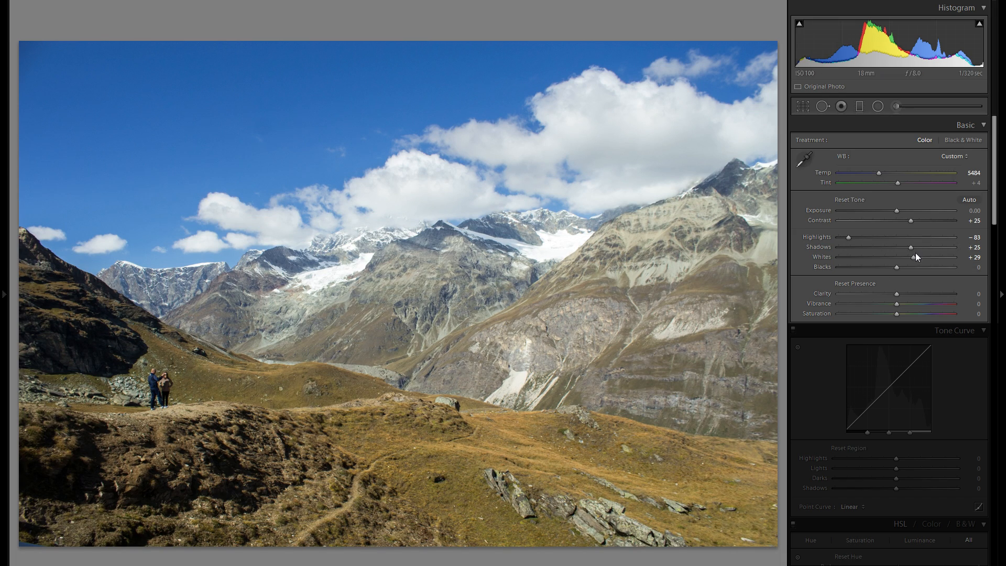
pyautogui.moveTo(913, 255); pyautogui.dragTo(906, 257)
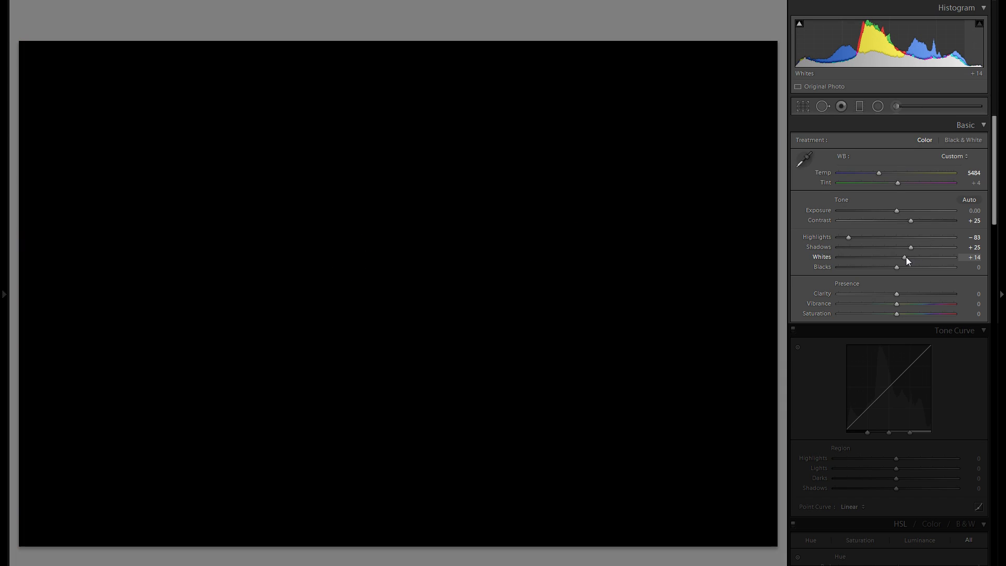
pyautogui.moveTo(907, 257); pyautogui.dragTo(906, 257)
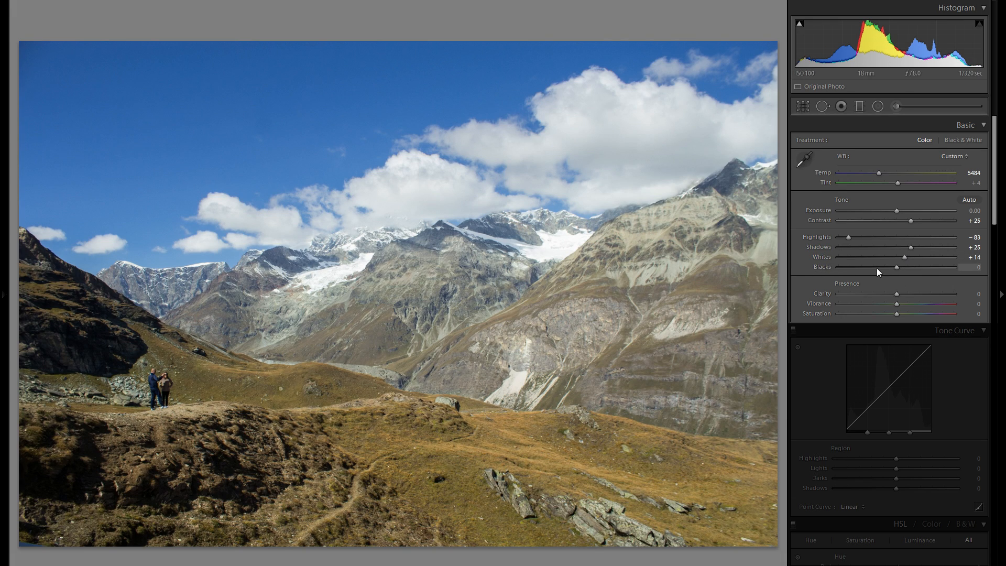
# Step: Set Blacks to −42 after trying −60 and +64 and resetting the adjustment
pyautogui.moveTo(897, 268); pyautogui.dragTo(863, 267)
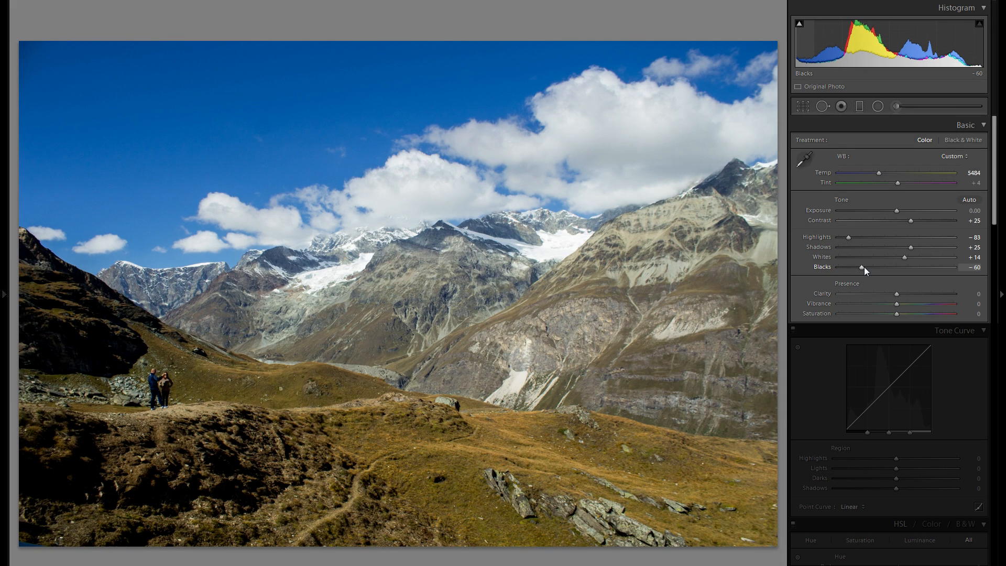
pyautogui.moveTo(864, 266); pyautogui.dragTo(937, 267)
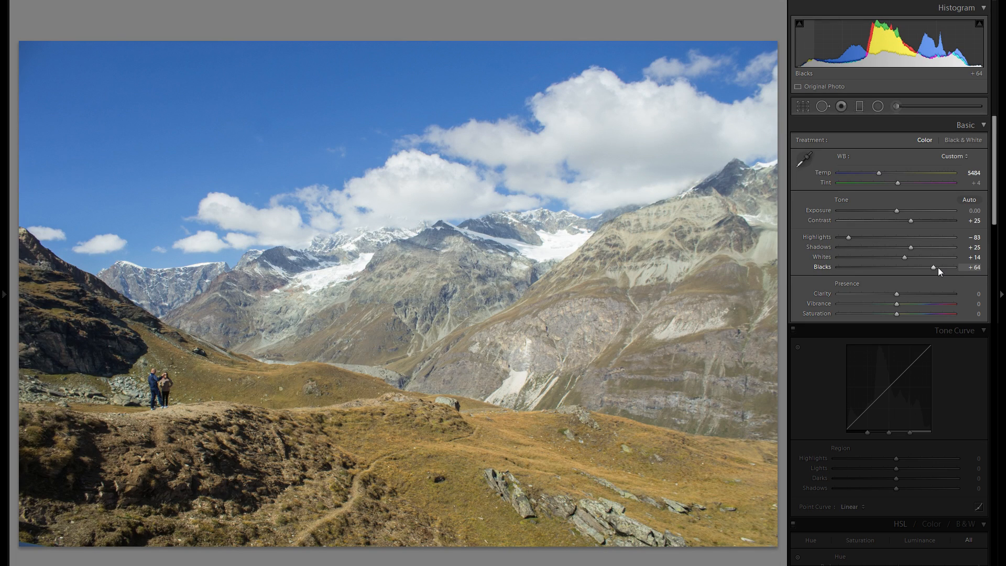
pyautogui.moveTo(897, 268); pyautogui.dragTo(873, 267)
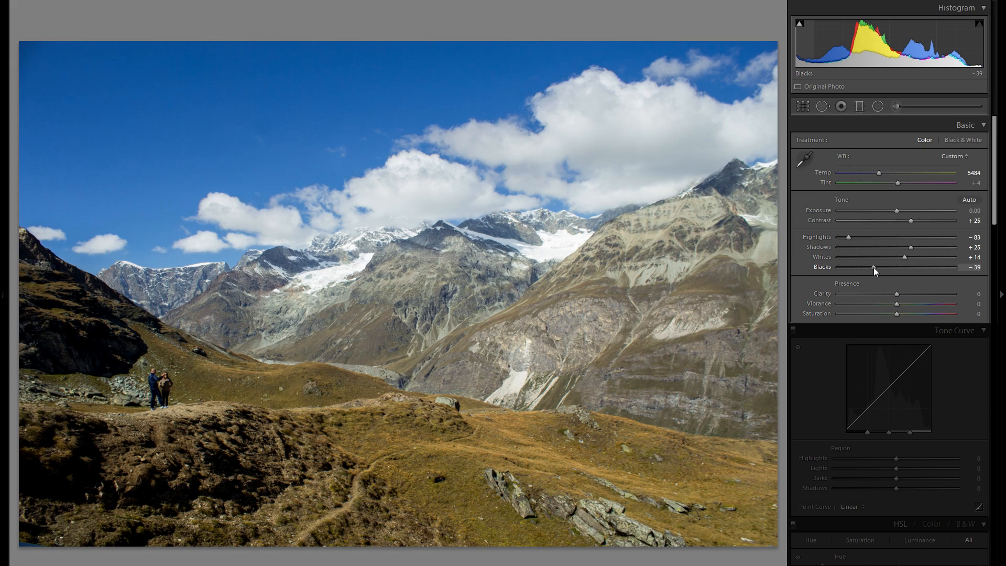
pyautogui.doubleClick(816, 266)
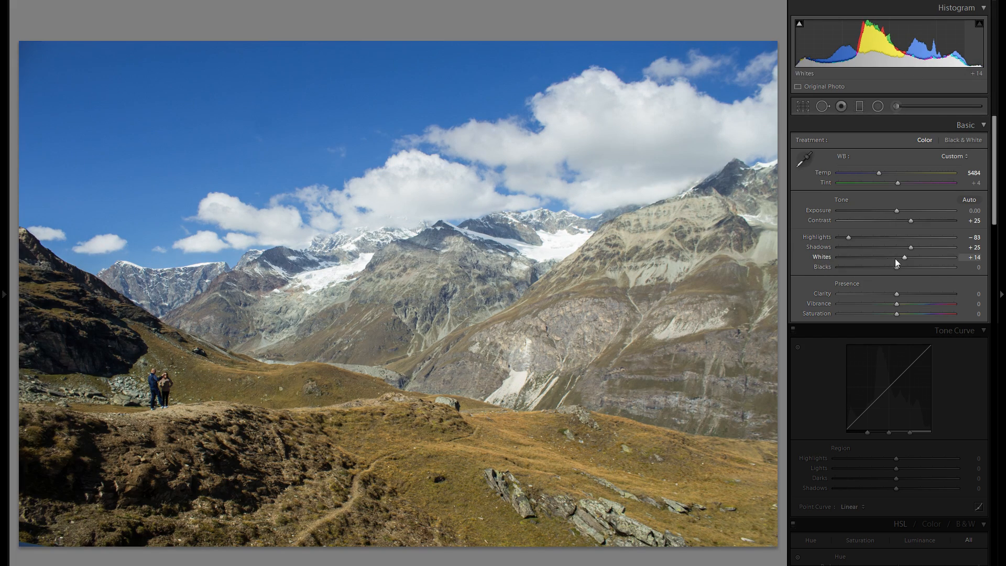
pyautogui.click(872, 267)
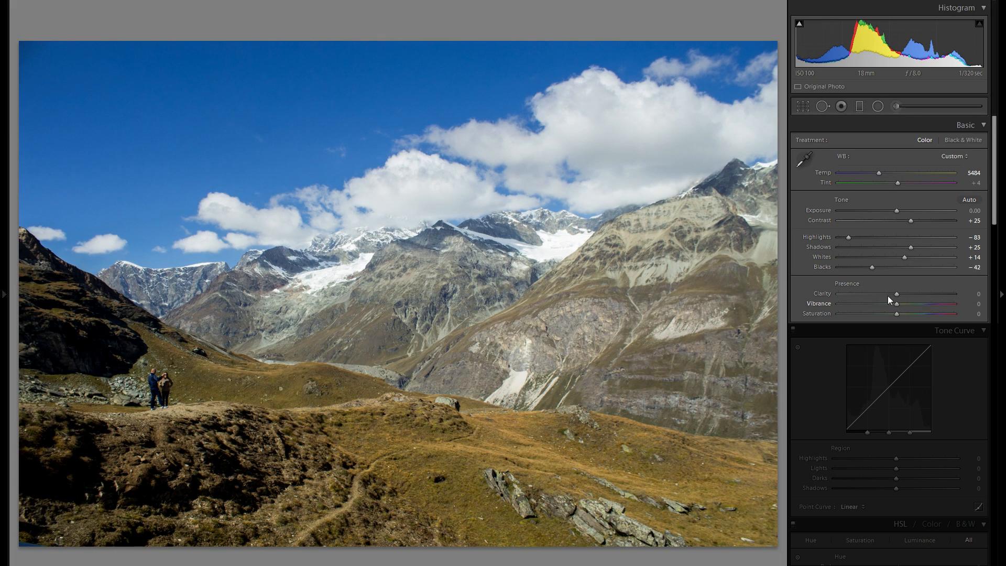
# Step: Try Clarity at +100 and +69 while inspecting the central mountain up close, and reset Clarity
pyautogui.moveTo(896, 293); pyautogui.dragTo(995, 292)
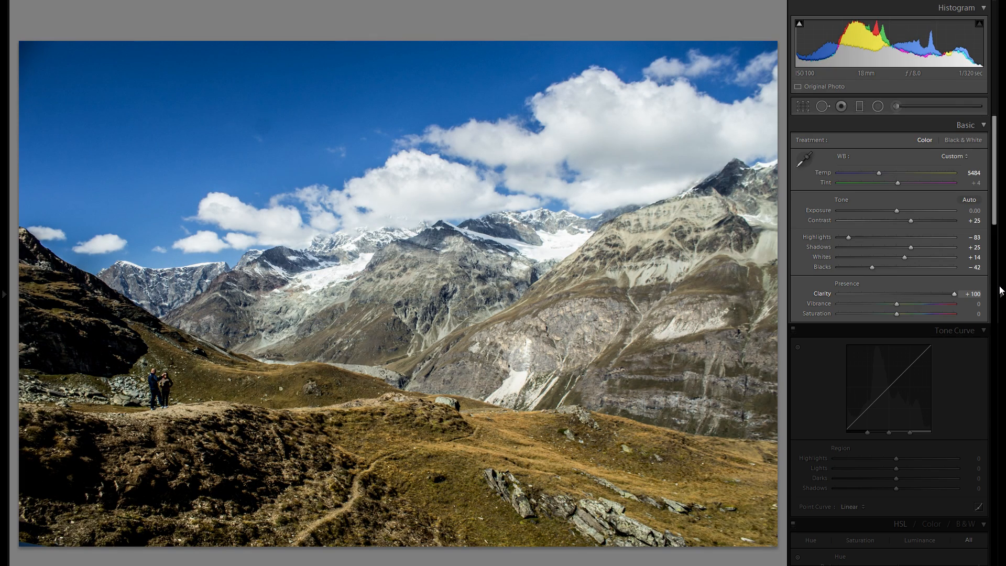
pyautogui.click(456, 298)
pyautogui.click(395, 349)
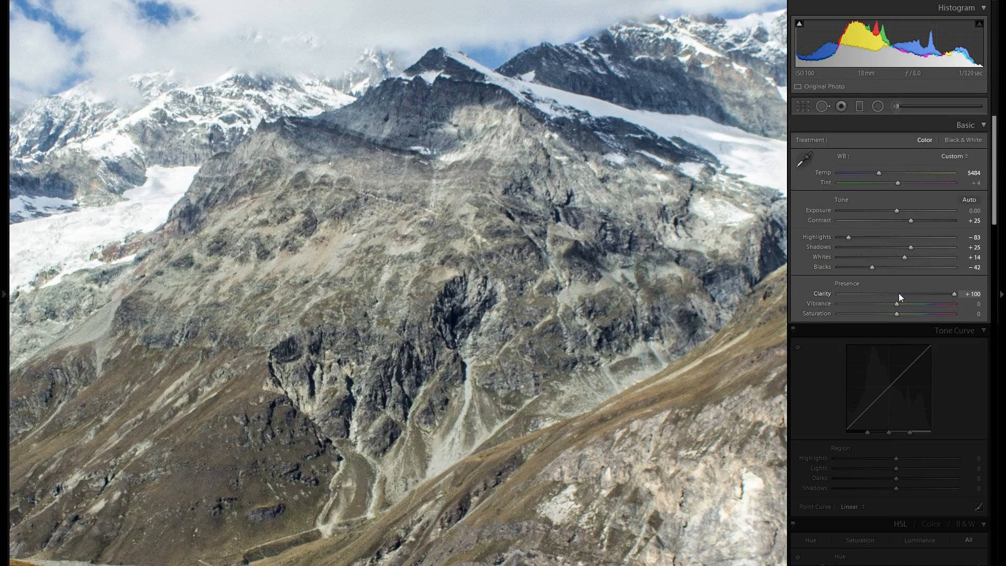
pyautogui.doubleClick(894, 294)
pyautogui.moveTo(896, 294); pyautogui.dragTo(936, 292)
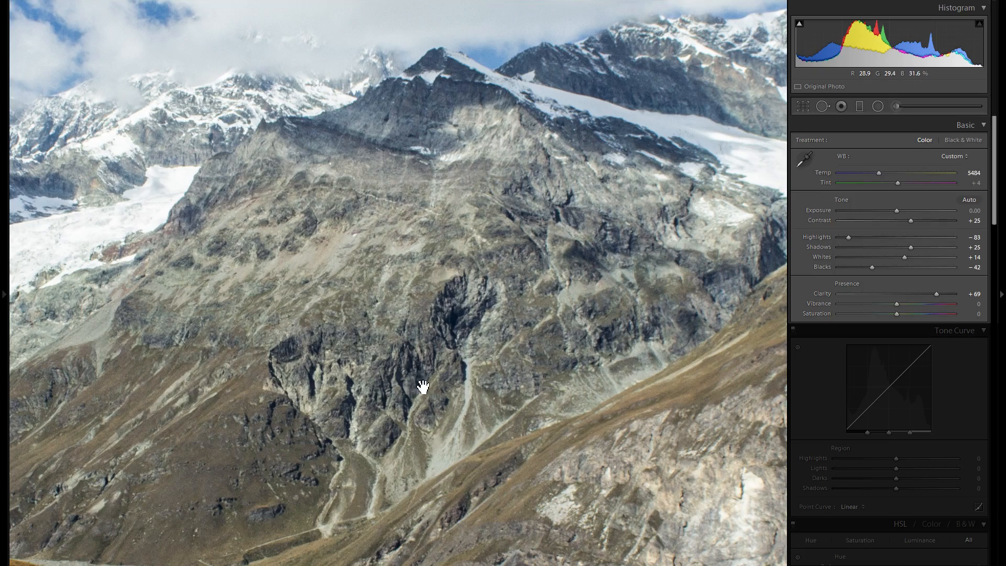
pyautogui.doubleClick(822, 295)
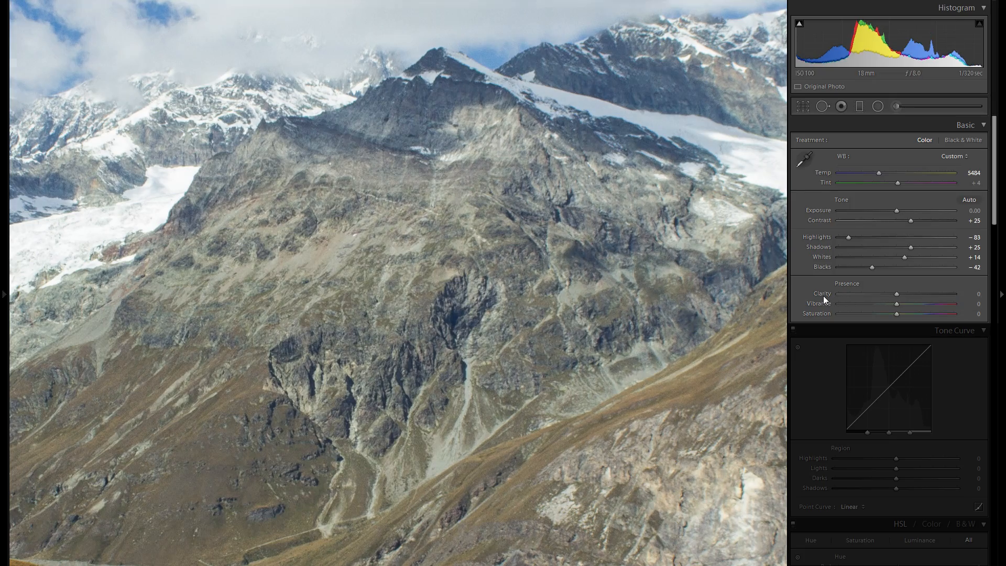
pyautogui.click(436, 415)
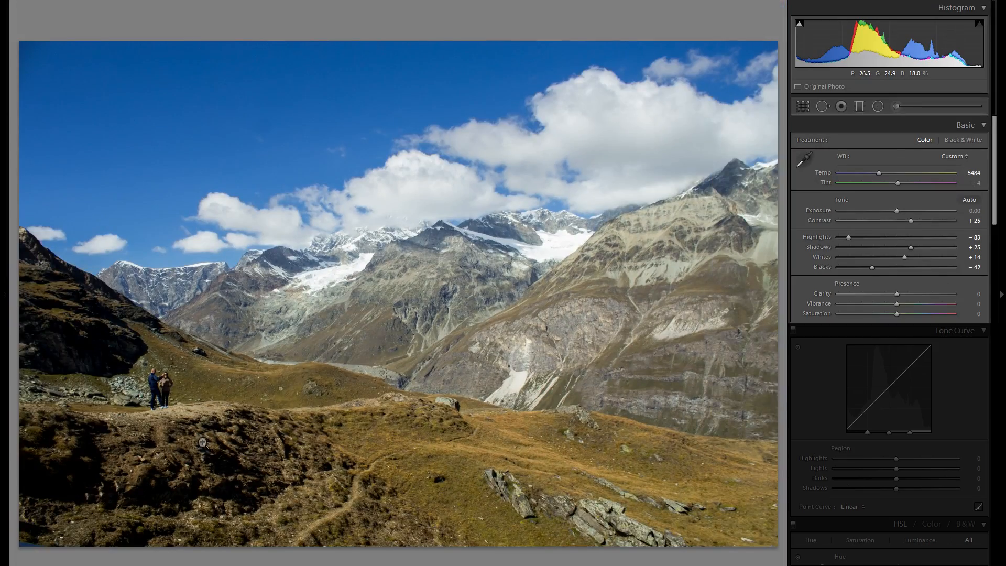
# Step: Inspect Clarity at +100 on the shadowed hillside near the two people, and set Clarity to +31 for the whole photo
pyautogui.click(202, 441)
pyautogui.moveTo(246, 458); pyautogui.dragTo(697, 307)
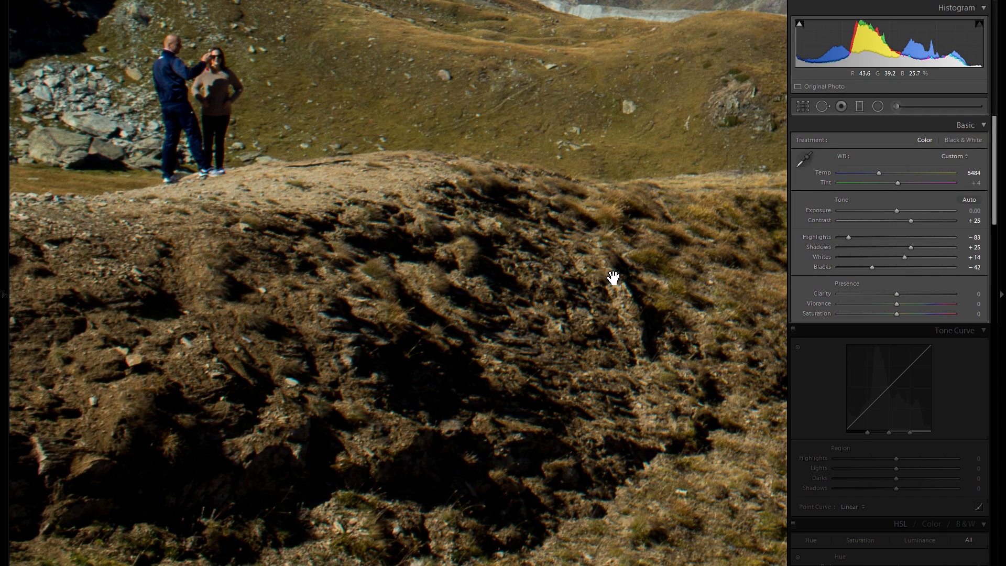
pyautogui.moveTo(897, 293); pyautogui.dragTo(954, 293)
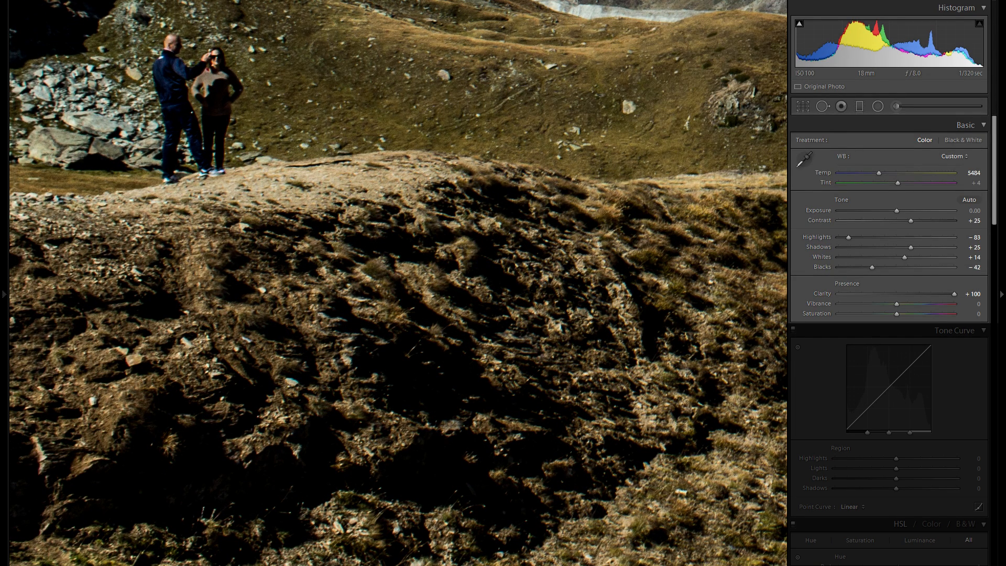
pyautogui.click(686, 347)
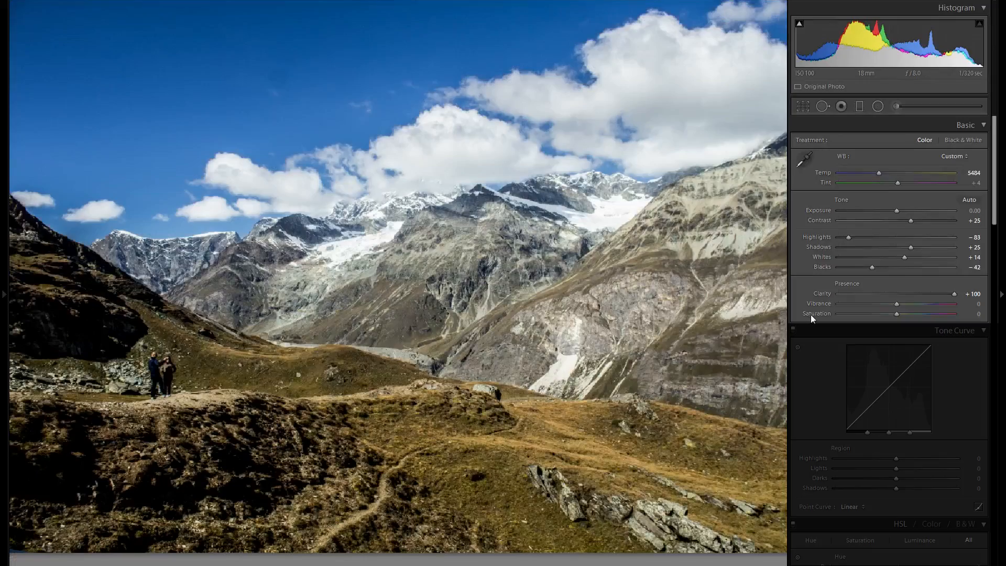
pyautogui.moveTo(896, 293); pyautogui.dragTo(914, 291)
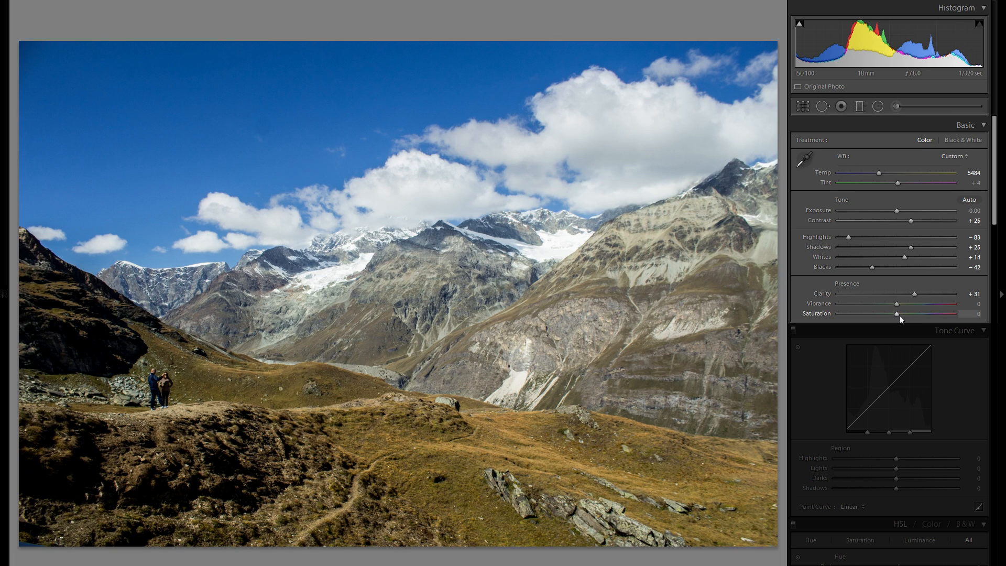
# Step: Try boosting Saturation to +57 and +76, and reset the Saturation adjustment to its default
pyautogui.moveTo(897, 314); pyautogui.dragTo(931, 305)
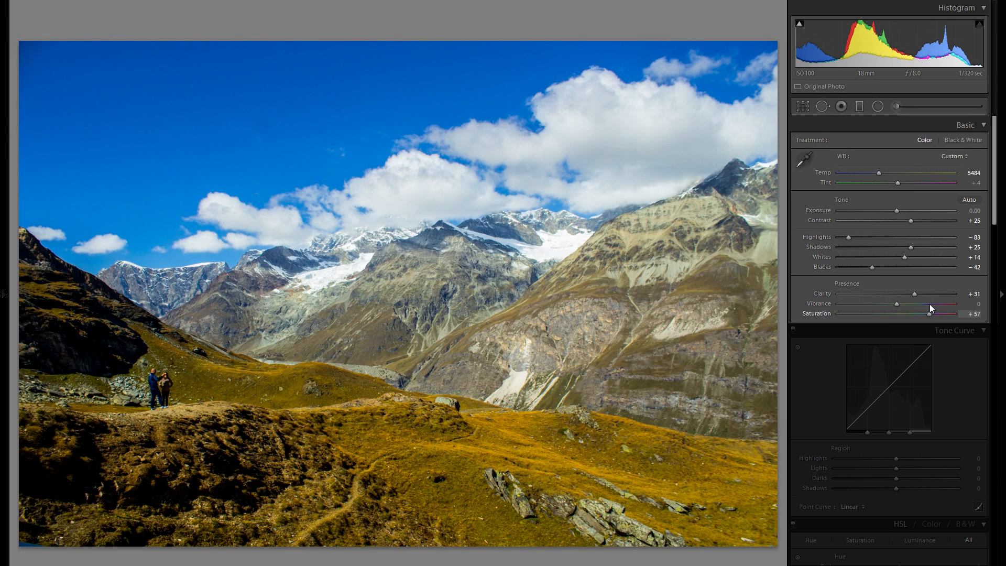
pyautogui.moveTo(941, 310); pyautogui.dragTo(942, 310)
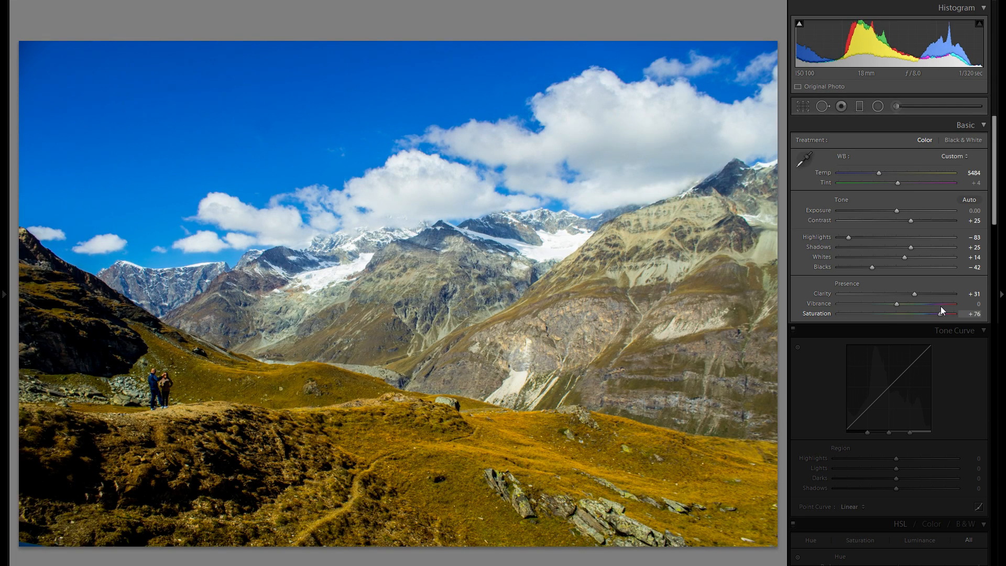
pyautogui.doubleClick(821, 312)
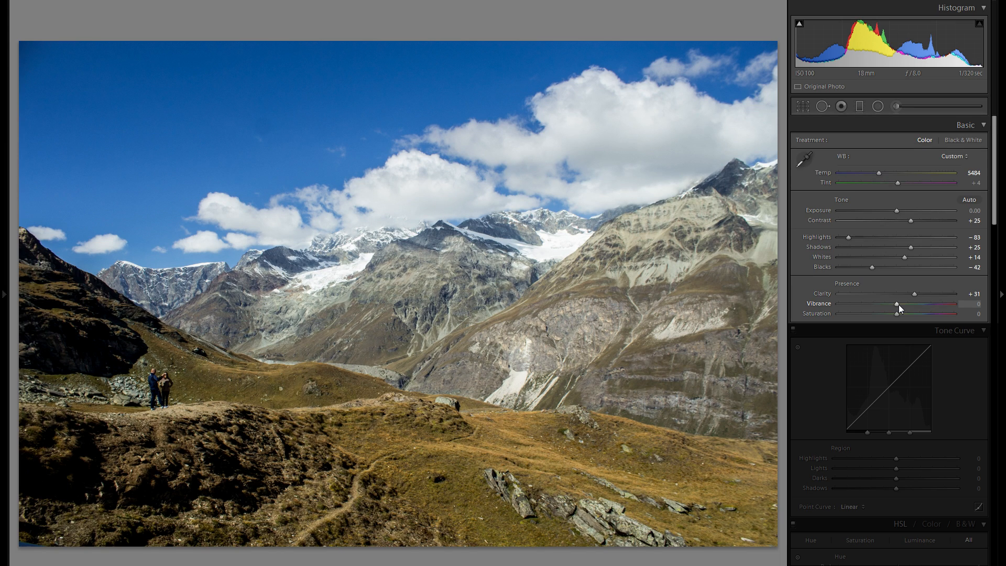
# Step: Set Vibrance to +15 after trying +72, and set Saturation to +8
pyautogui.moveTo(905, 304); pyautogui.dragTo(938, 304)
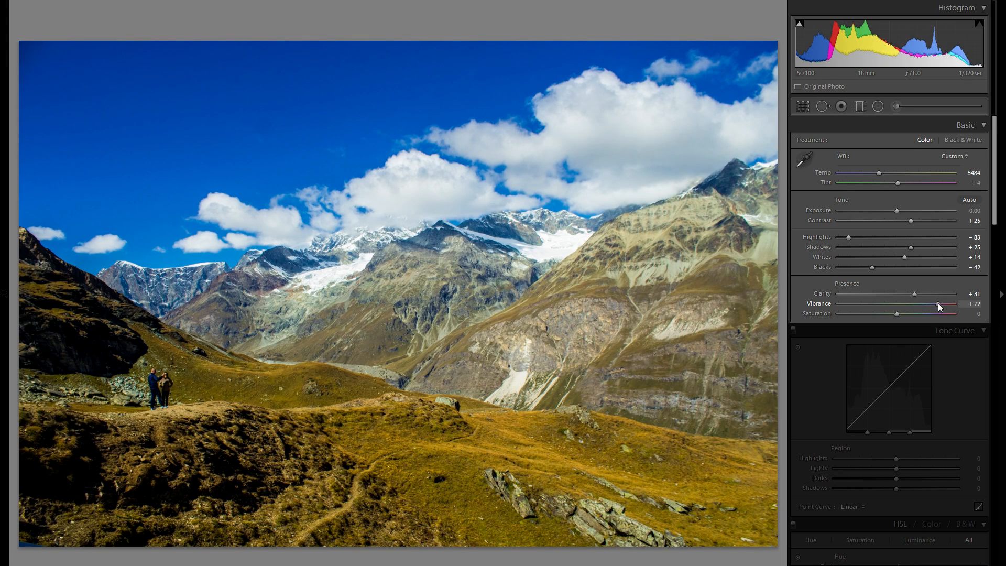
pyautogui.doubleClick(837, 305)
pyautogui.moveTo(900, 304); pyautogui.dragTo(903, 303)
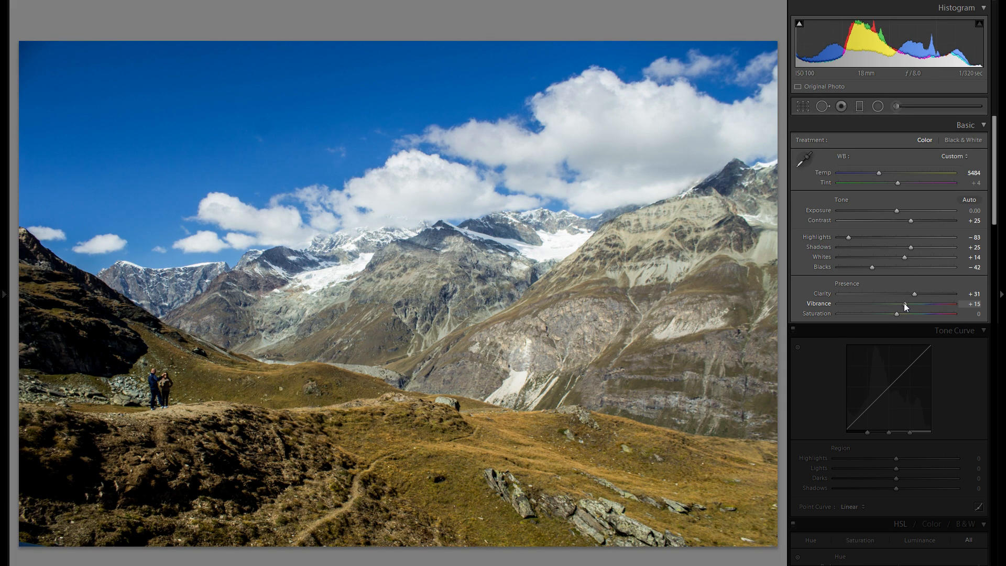
pyautogui.moveTo(897, 313); pyautogui.dragTo(901, 312)
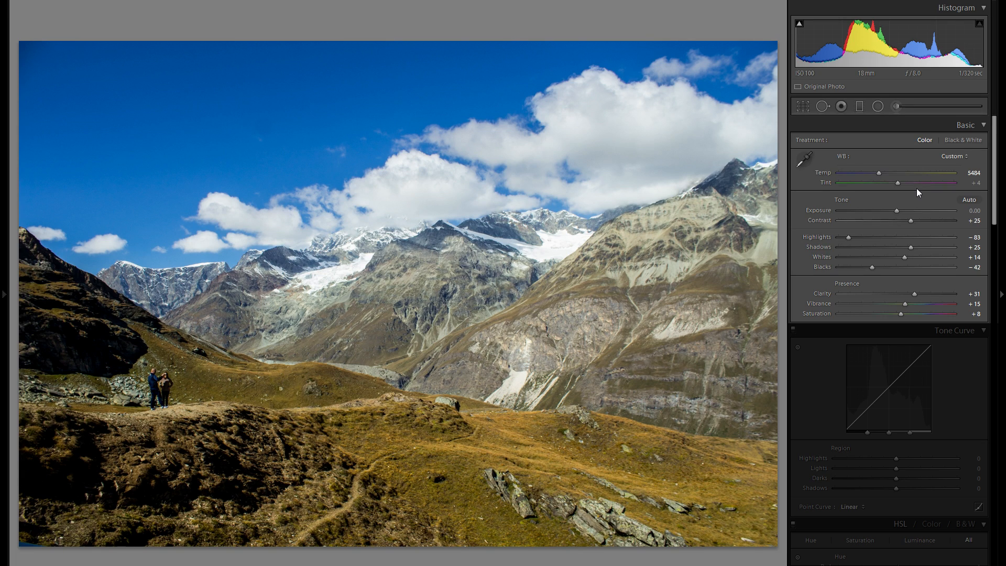
# Step: Try the tone curve's Highlights region at +100 and reset it to its default
pyautogui.scroll(-5, 902, 345)
pyautogui.scroll(5, 893, 384)
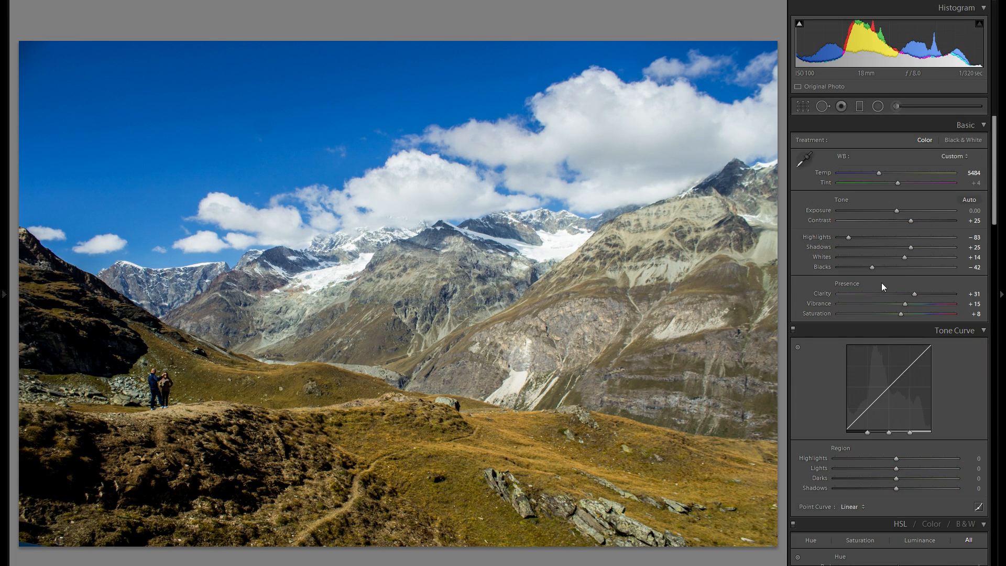
pyautogui.scroll(-3, 895, 293)
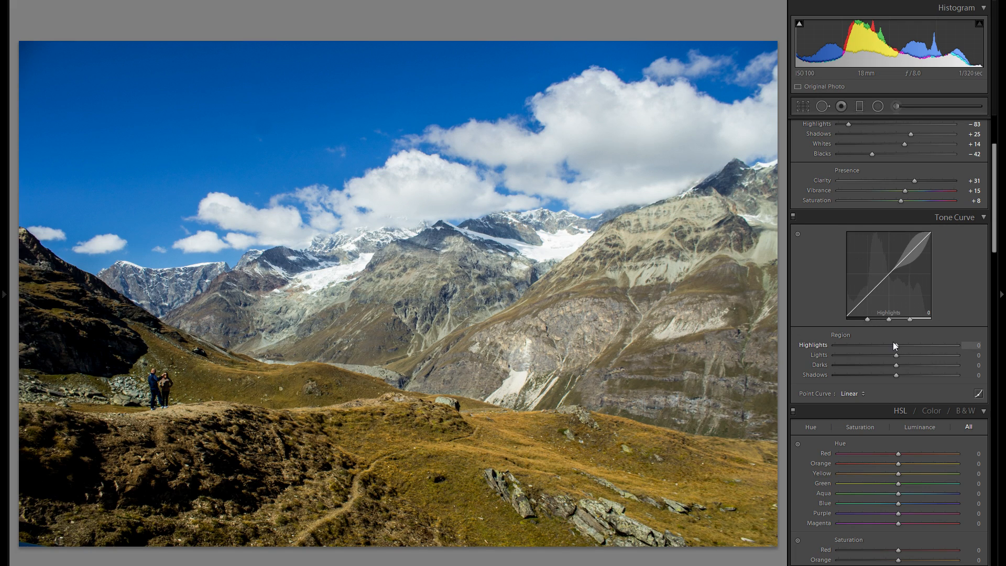
pyautogui.moveTo(896, 344); pyautogui.dragTo(959, 348)
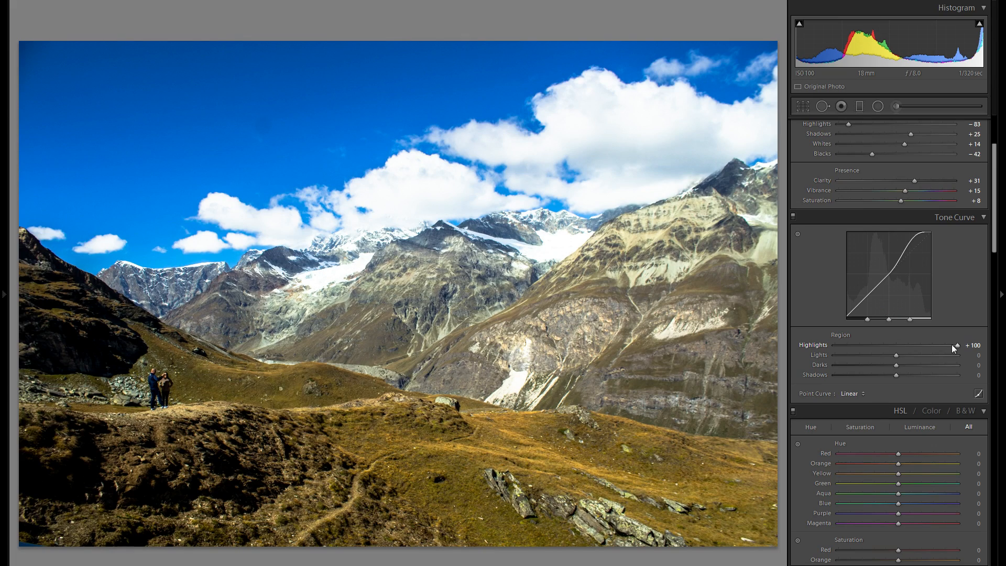
pyautogui.doubleClick(808, 345)
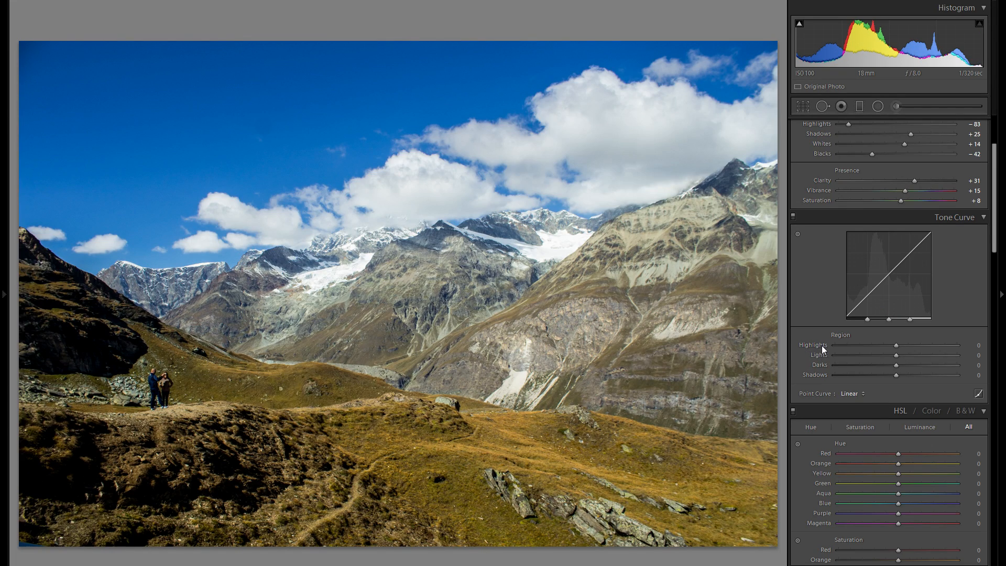
pyautogui.scroll(3, 822, 347)
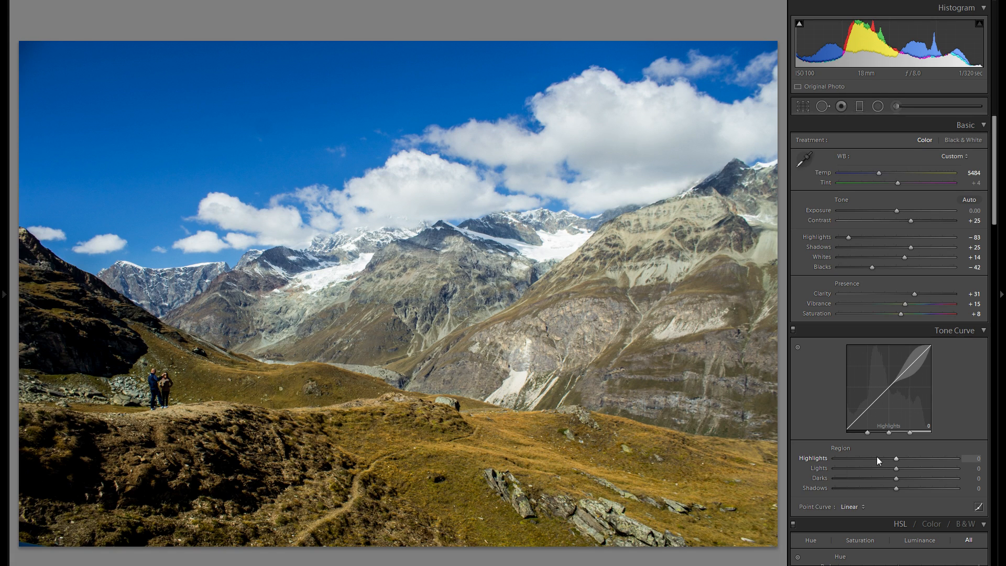
# Step: Try lowering the tone curve's Highlights region and raising the basic Highlights to +38, and revert both adjustments
pyautogui.moveTo(895, 459); pyautogui.dragTo(814, 457)
pyautogui.doubleClick(814, 458)
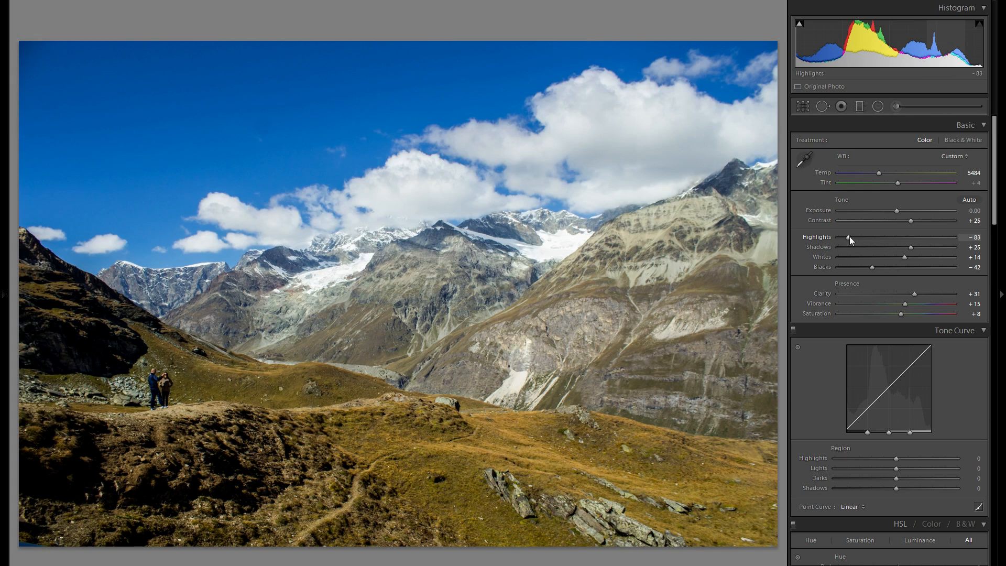
pyautogui.moveTo(852, 238); pyautogui.dragTo(919, 222)
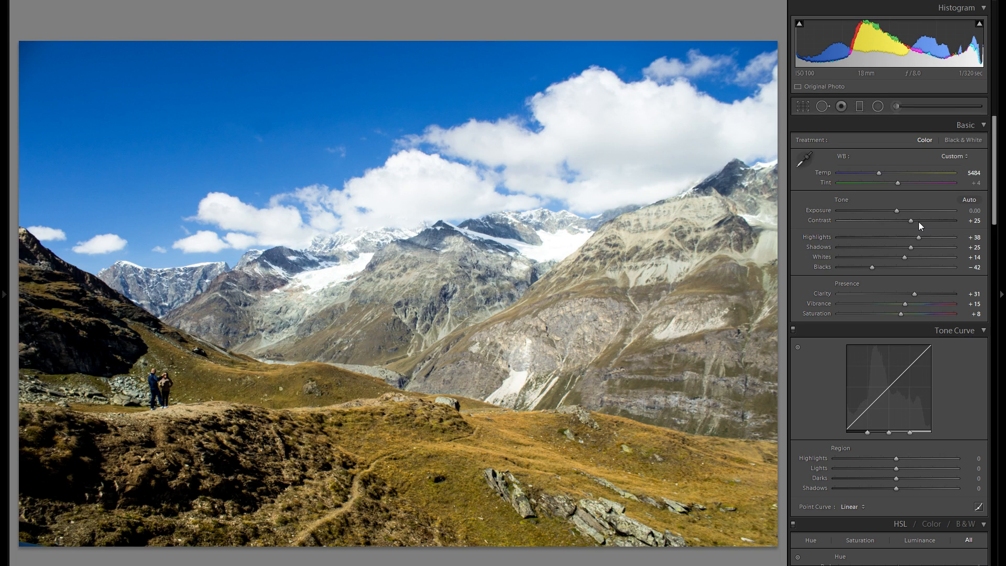
pyautogui.hotkey('ctrl', 'z')
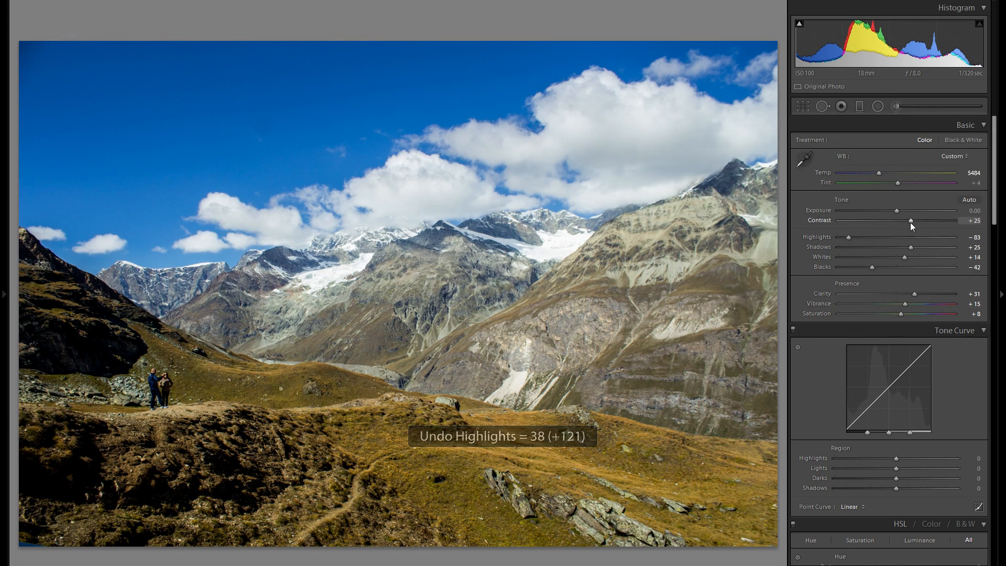
# Step: Try the HSL Yellow hue at -100, -20 and +64, and reset it to its default
pyautogui.scroll(-3, 881, 325)
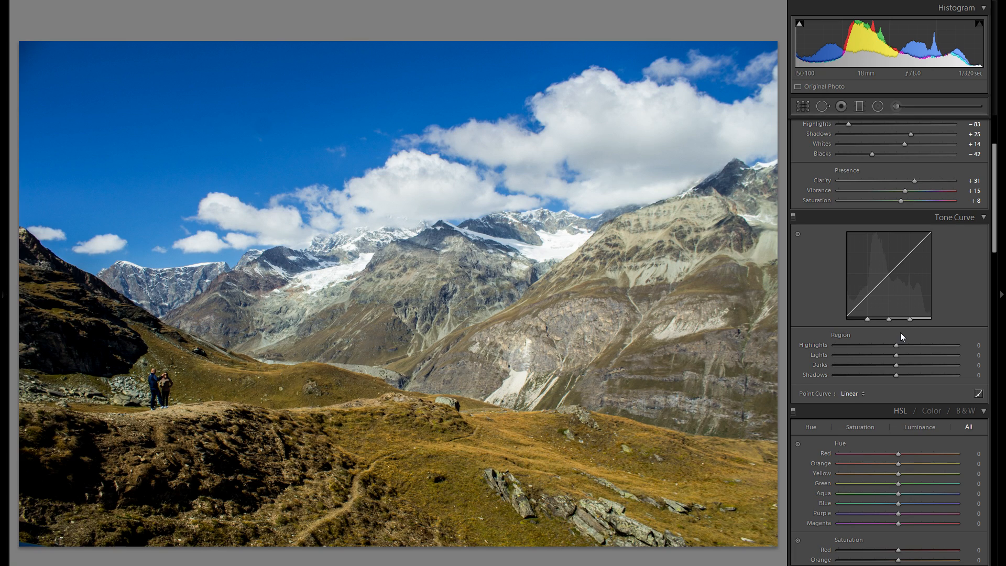
pyautogui.scroll(3, 901, 339)
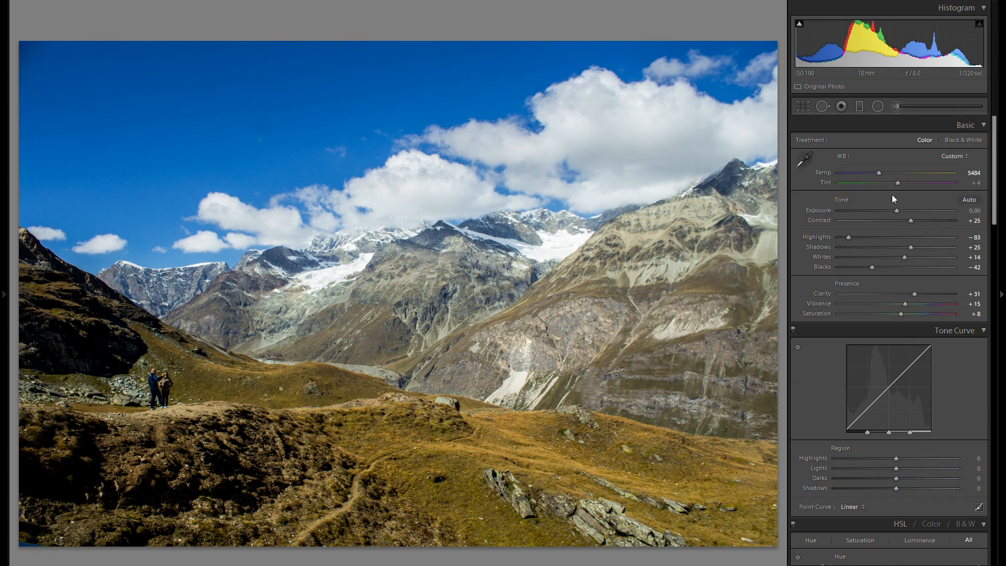
pyautogui.scroll(-3, 894, 357)
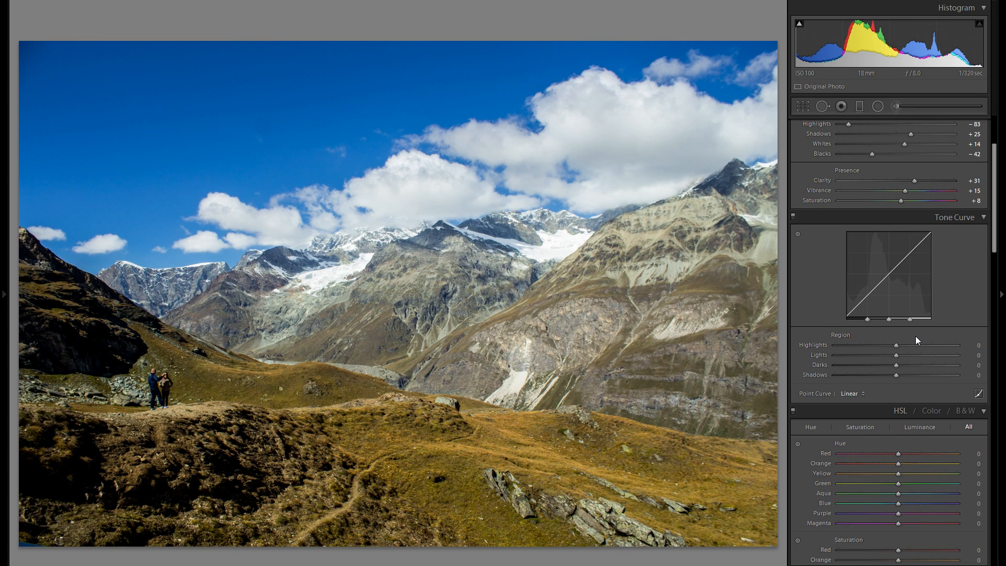
pyautogui.scroll(-3, 915, 341)
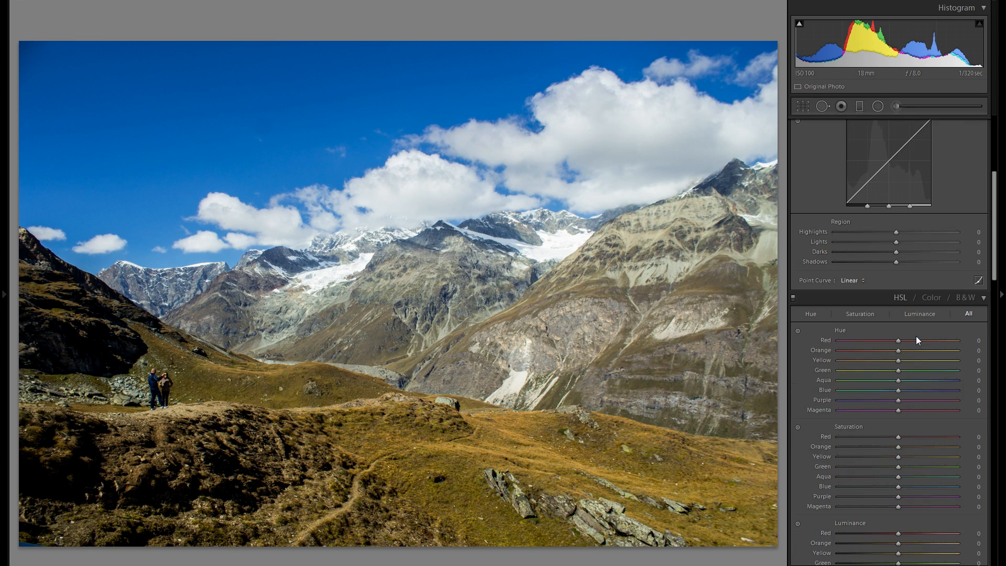
pyautogui.scroll(-3, 909, 340)
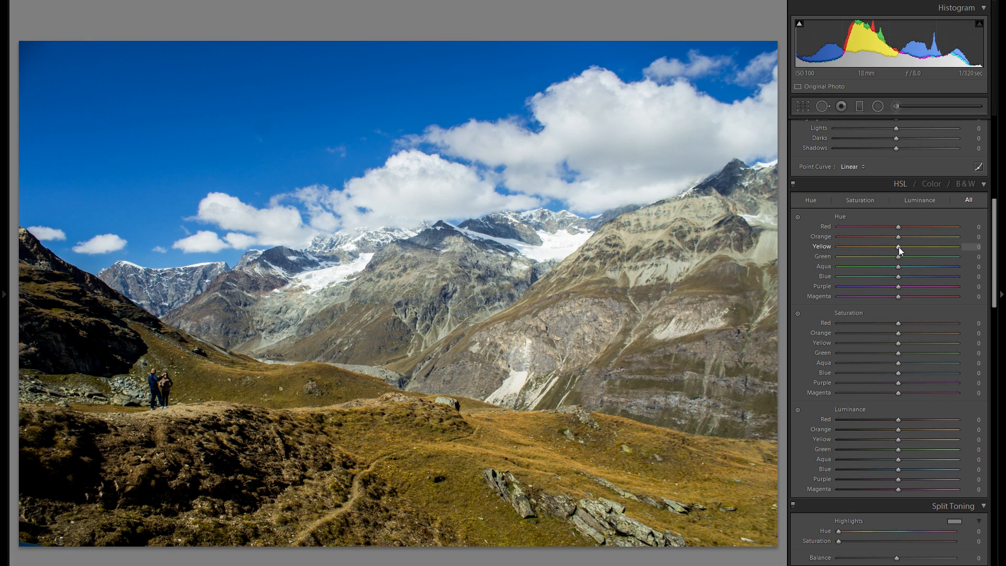
pyautogui.moveTo(878, 248); pyautogui.dragTo(834, 246)
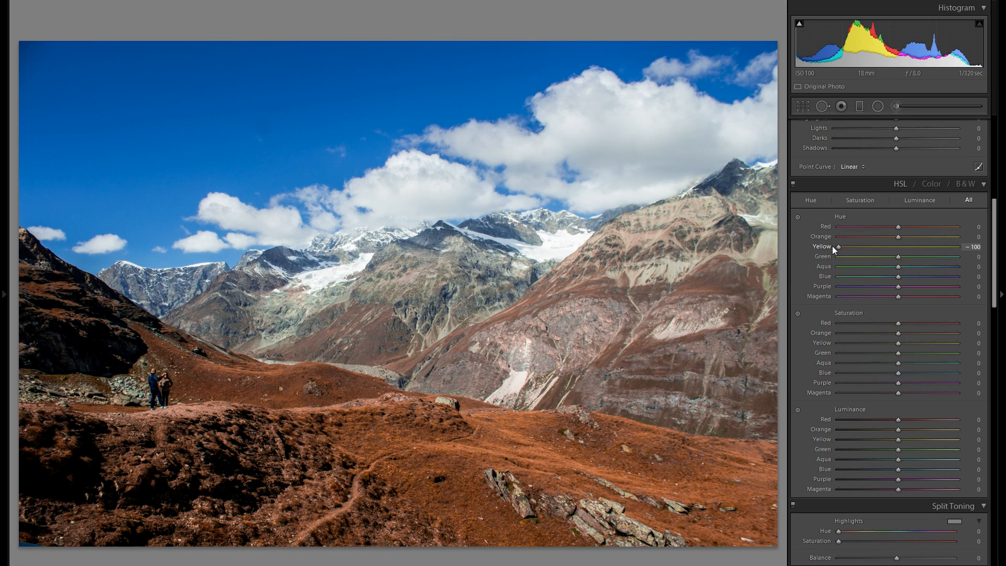
pyautogui.moveTo(833, 247); pyautogui.dragTo(891, 249)
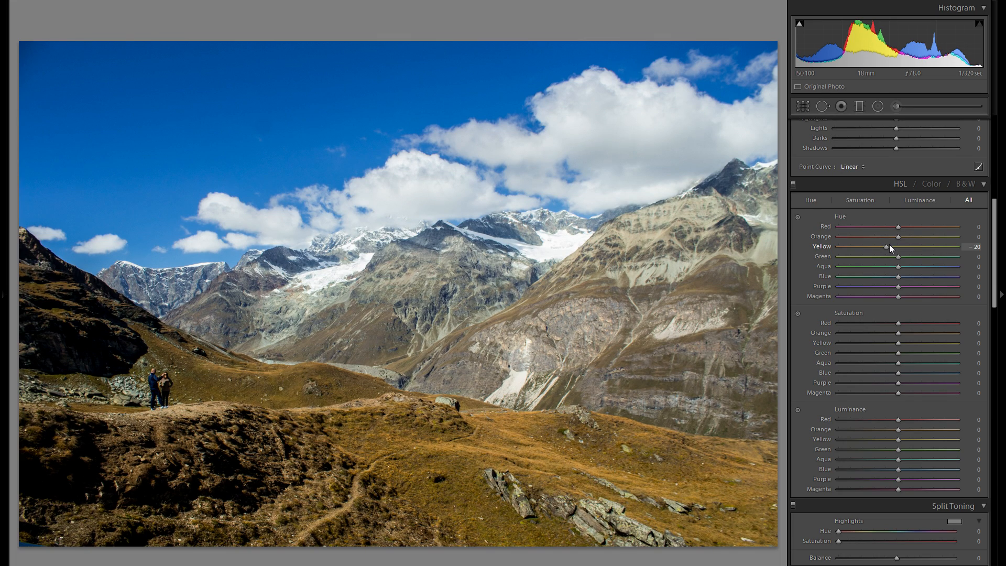
pyautogui.moveTo(890, 245); pyautogui.dragTo(939, 245)
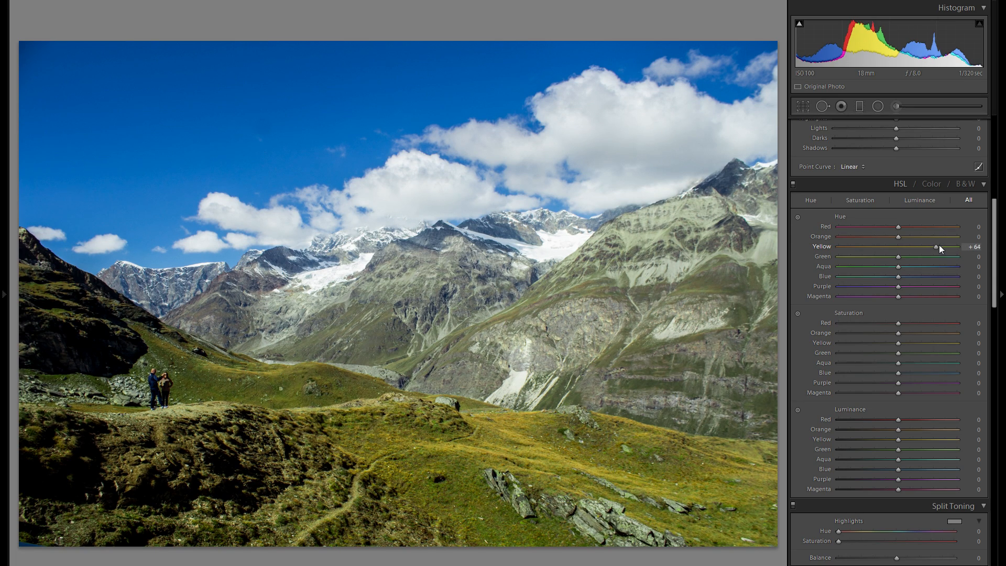
pyautogui.moveTo(934, 246); pyautogui.dragTo(964, 247)
pyautogui.doubleClick(816, 243)
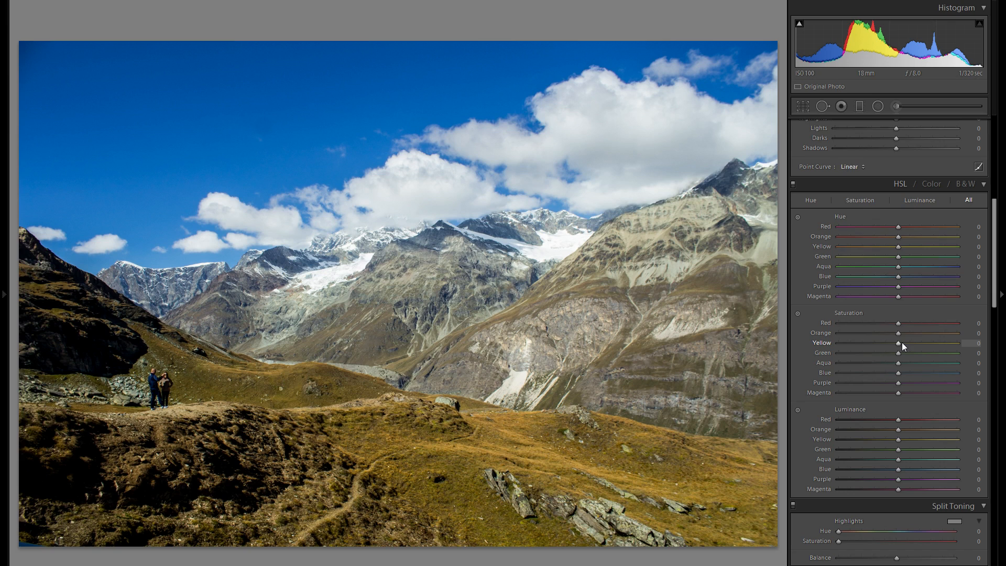
# Step: Try Yellow saturation at -100 and Yellow luminance at -85 and +100 in HSL, resetting both to their defaults
pyautogui.moveTo(853, 342); pyautogui.dragTo(812, 343)
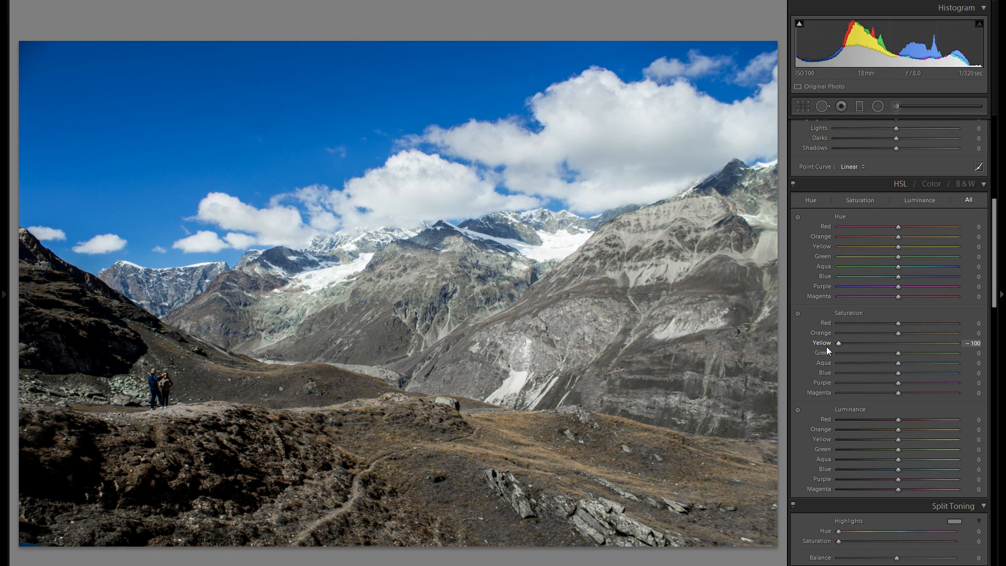
pyautogui.doubleClick(821, 342)
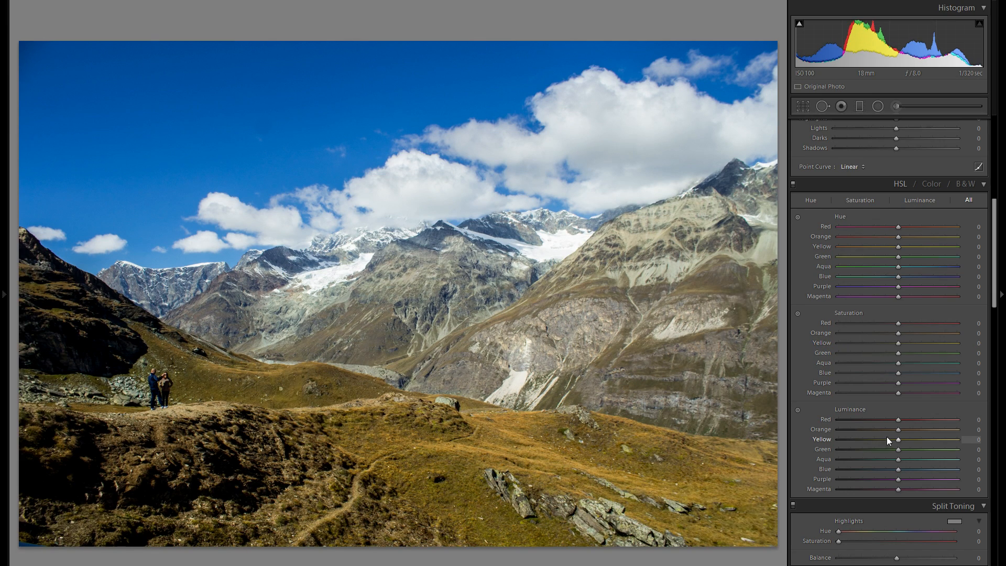
pyautogui.moveTo(895, 439); pyautogui.dragTo(814, 436)
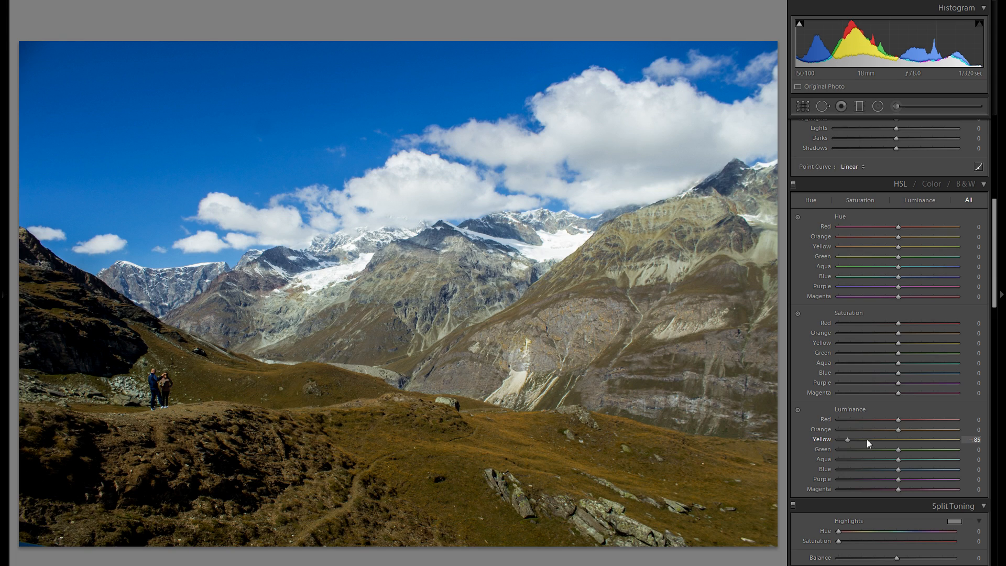
pyautogui.moveTo(835, 439); pyautogui.dragTo(959, 439)
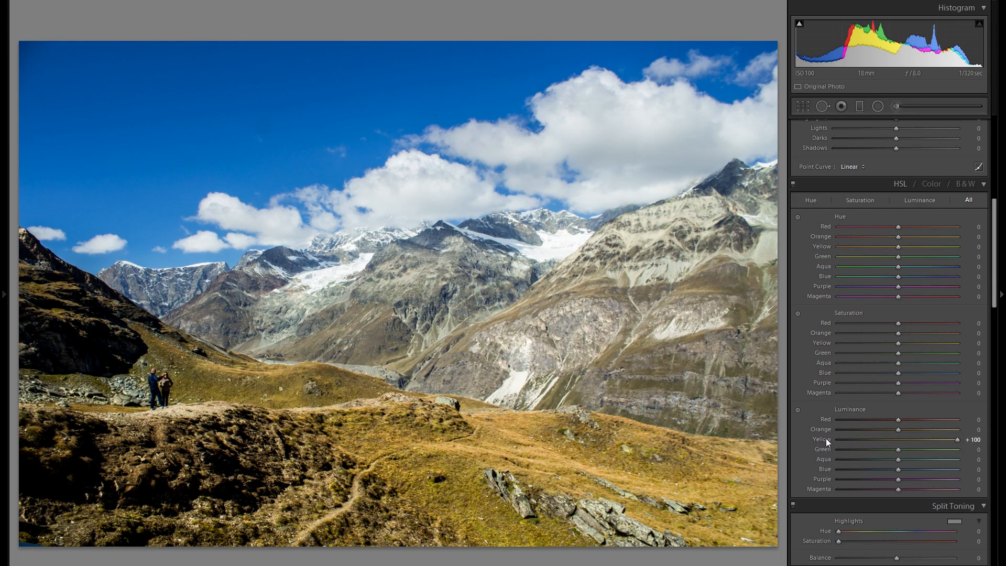
pyautogui.doubleClick(826, 440)
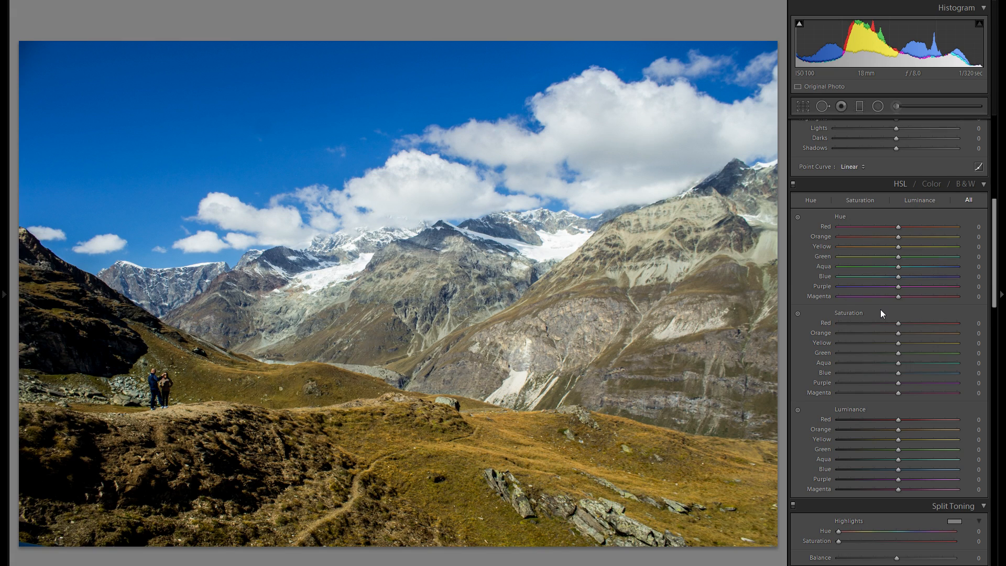
# Step: Tint the highlights warm yellow with split toning, using hue 45 and saturation 16
pyautogui.scroll(-5, 898, 336)
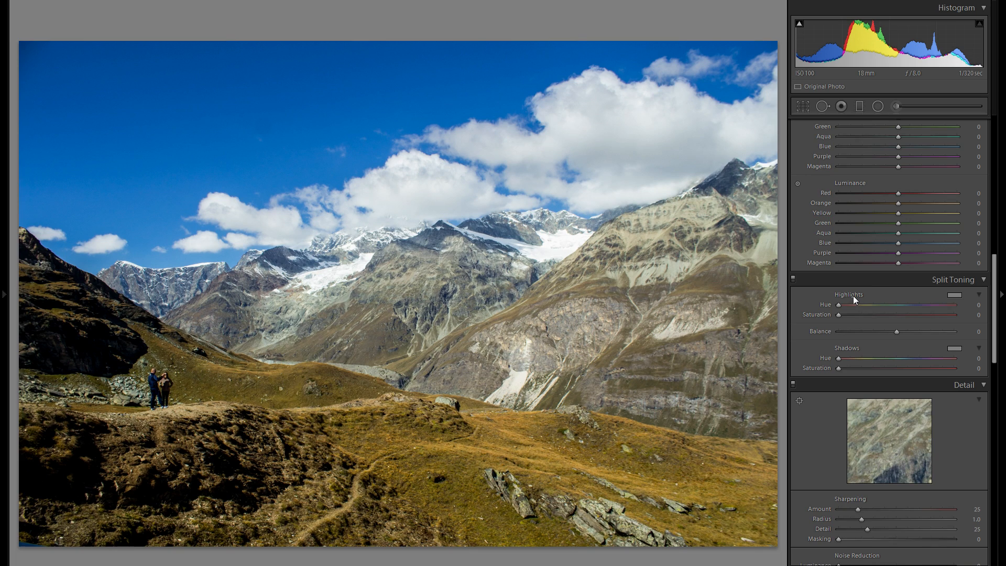
pyautogui.click(956, 295)
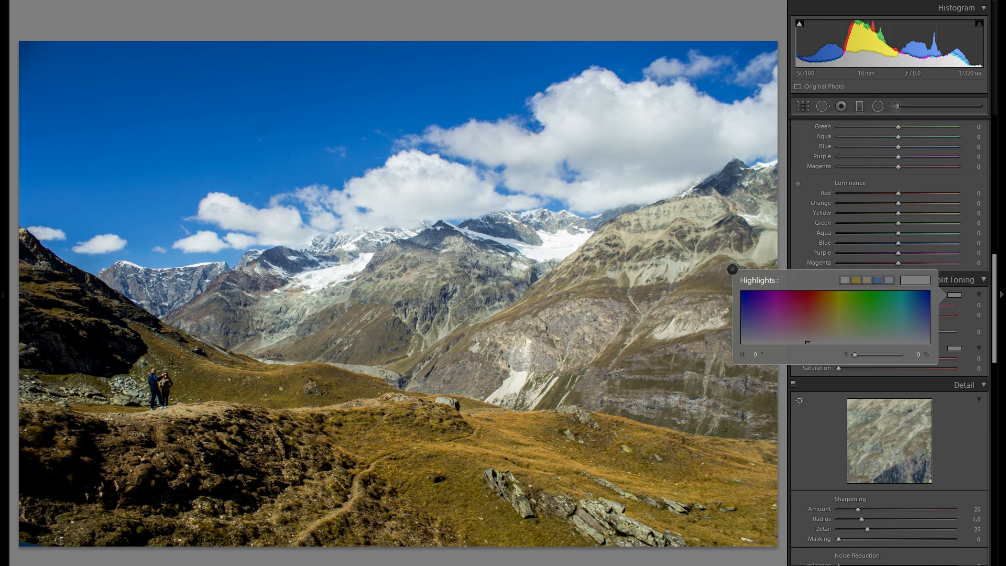
pyautogui.click(814, 308)
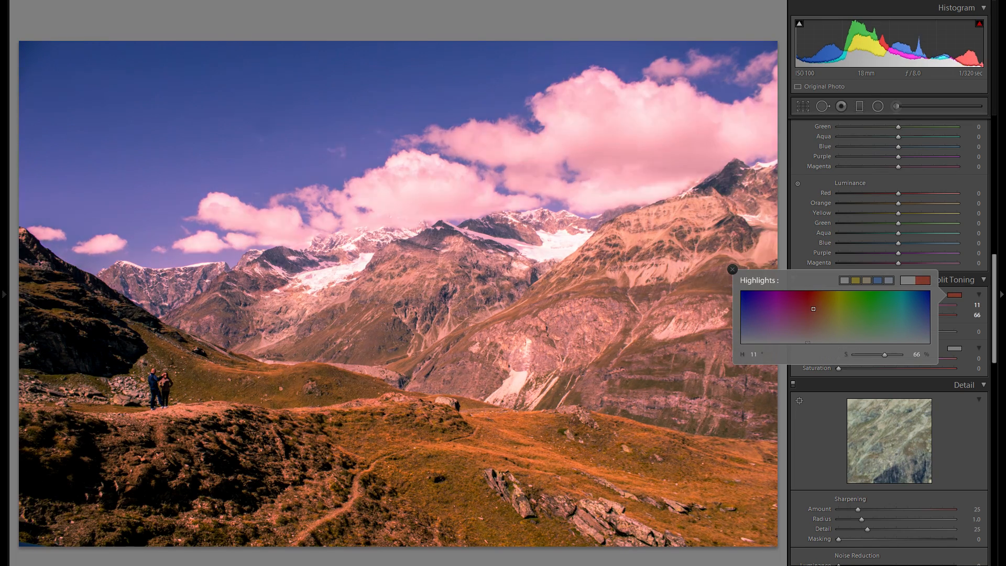
pyautogui.moveTo(814, 309)
pyautogui.mouseDown()
pyautogui.moveTo(833, 308)
pyautogui.moveTo(829, 322)
pyautogui.moveTo(773, 305)
pyautogui.moveTo(896, 299)
pyautogui.moveTo(759, 299)
pyautogui.moveTo(839, 314)
pyautogui.moveTo(802, 342)
pyautogui.moveTo(806, 304)
pyautogui.moveTo(793, 311)
pyautogui.moveTo(831, 315)
pyautogui.mouseUp()
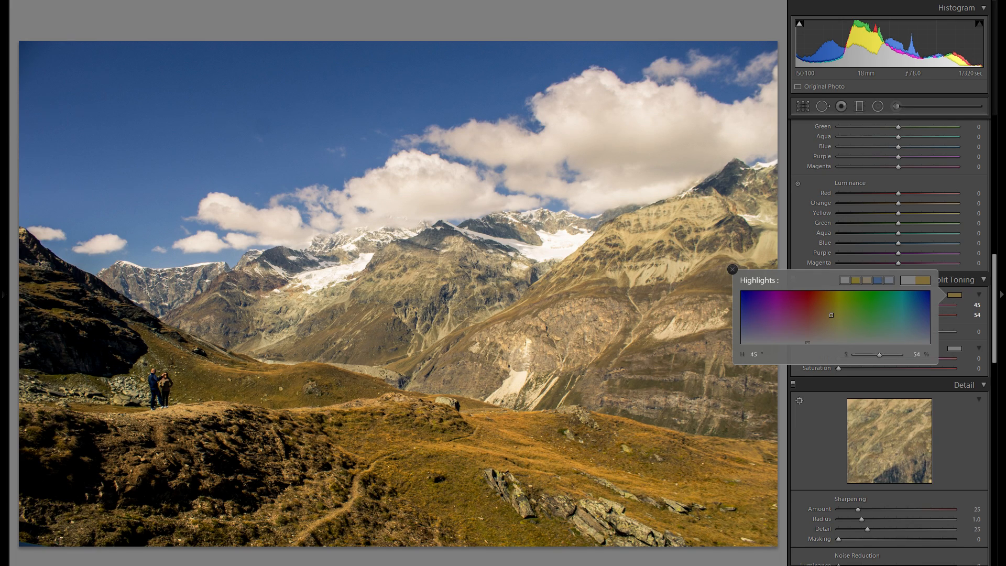
pyautogui.moveTo(831, 315); pyautogui.dragTo(831, 291)
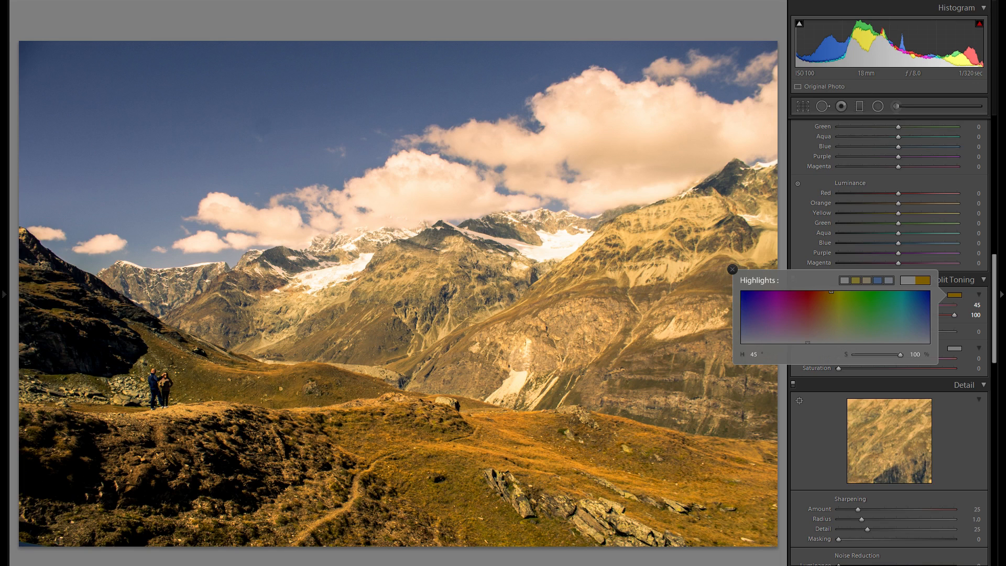
pyautogui.moveTo(831, 291); pyautogui.dragTo(830, 334)
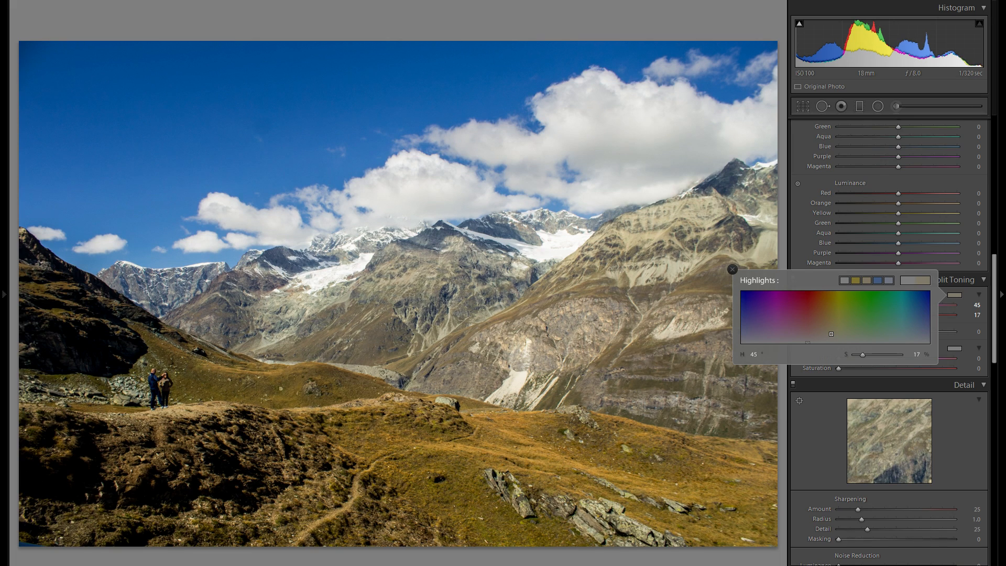
pyautogui.moveTo(831, 333); pyautogui.dragTo(831, 334)
pyautogui.click(732, 269)
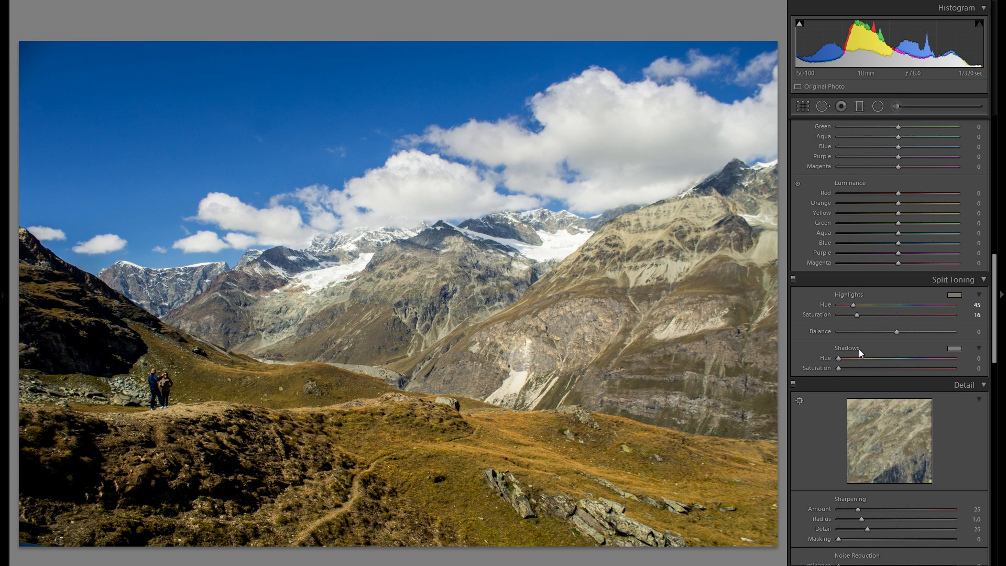
# Step: Tint the shadows blue with split toning, using hue 233 and saturation 14
pyautogui.click(957, 348)
pyautogui.moveTo(807, 396)
pyautogui.mouseDown()
pyautogui.moveTo(794, 368)
pyautogui.moveTo(746, 355)
pyautogui.moveTo(741, 379)
pyautogui.mouseUp()
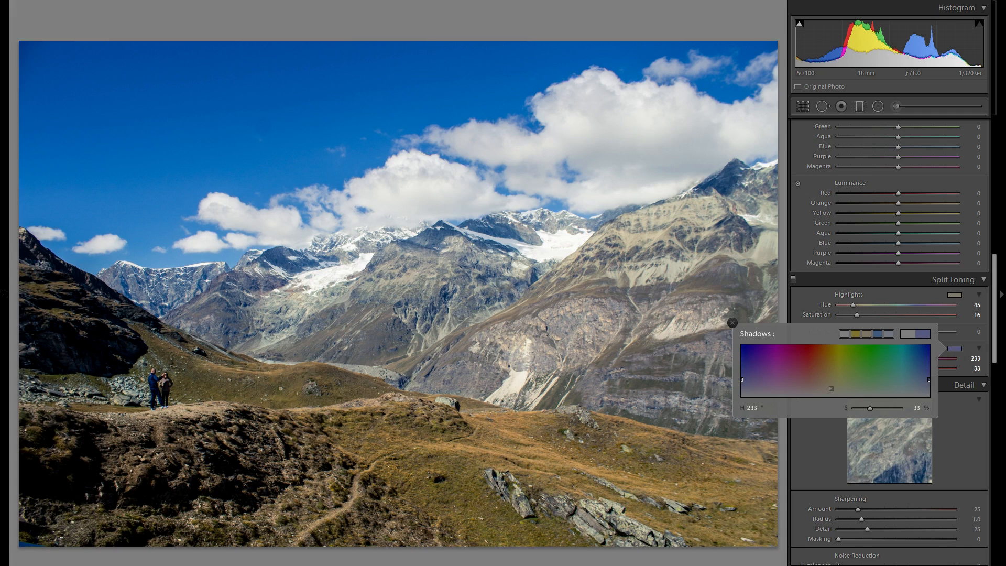
pyautogui.moveTo(741, 379)
pyautogui.mouseDown()
pyautogui.moveTo(832, 361)
pyautogui.moveTo(741, 387)
pyautogui.mouseUp()
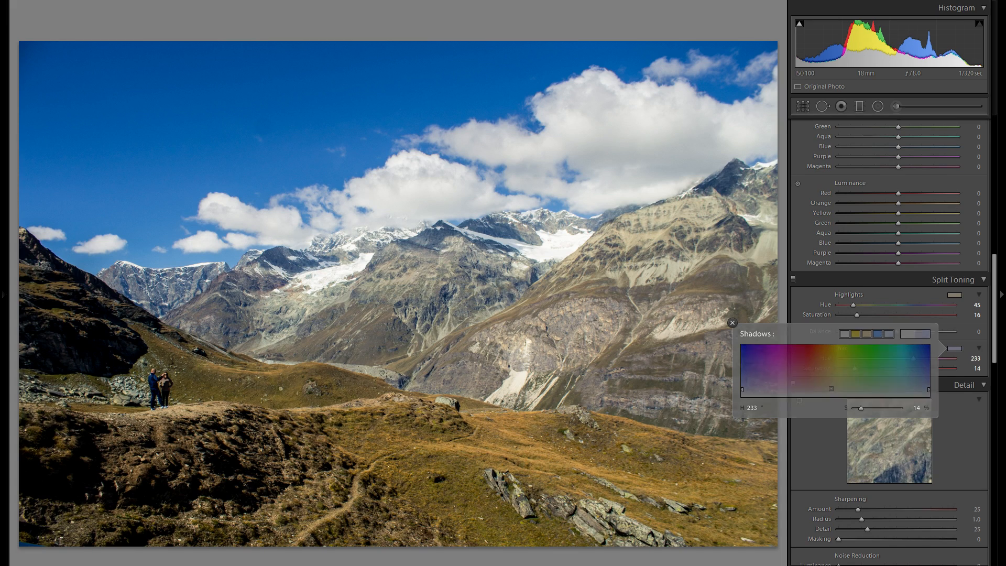
pyautogui.click(732, 322)
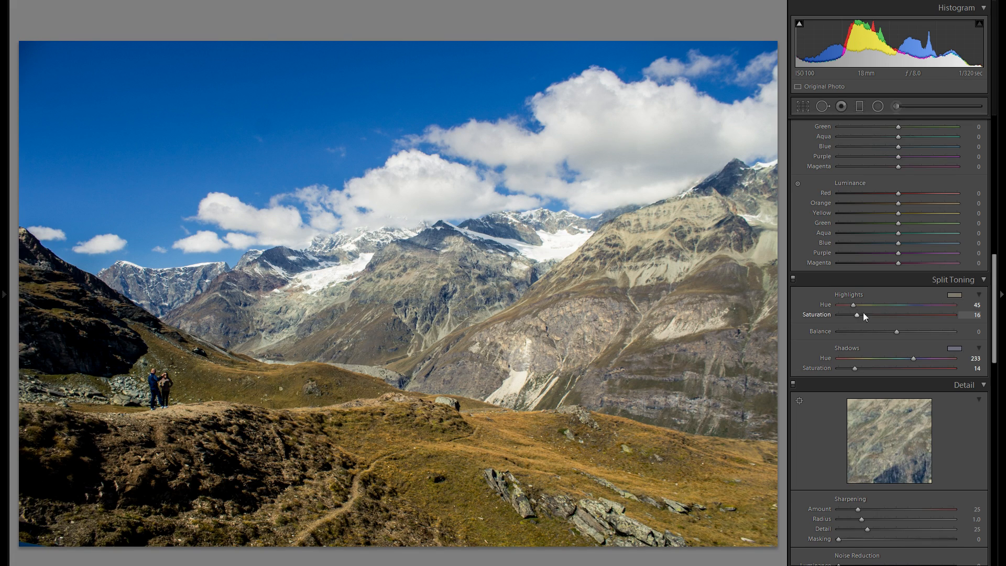
# Step: Switch the split toning effect off and on repeatedly to compare the photo with and without it, leaving it on
pyautogui.click(793, 279)
pyautogui.click(793, 281)
pyautogui.click(792, 281)
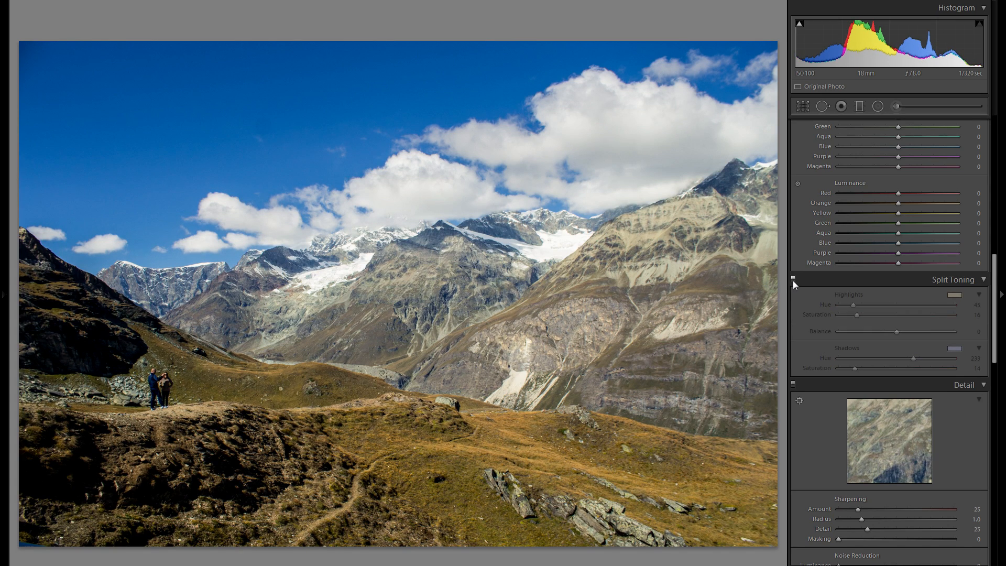
pyautogui.click(793, 281)
pyautogui.click(793, 280)
pyautogui.click(793, 280)
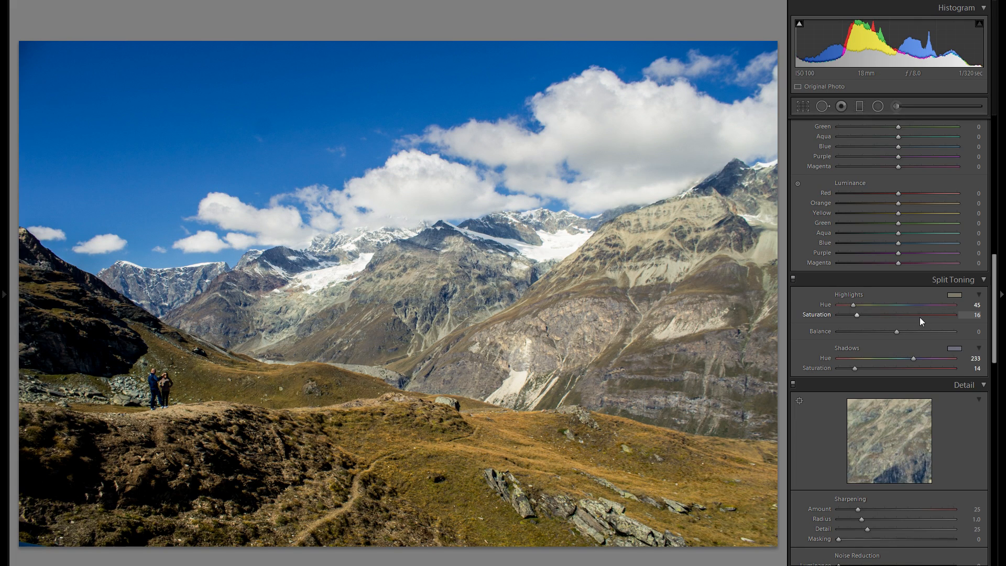
# Step: Try Remove Chromatic Aberration in the lens profile corrections
pyautogui.scroll(-3, 918, 315)
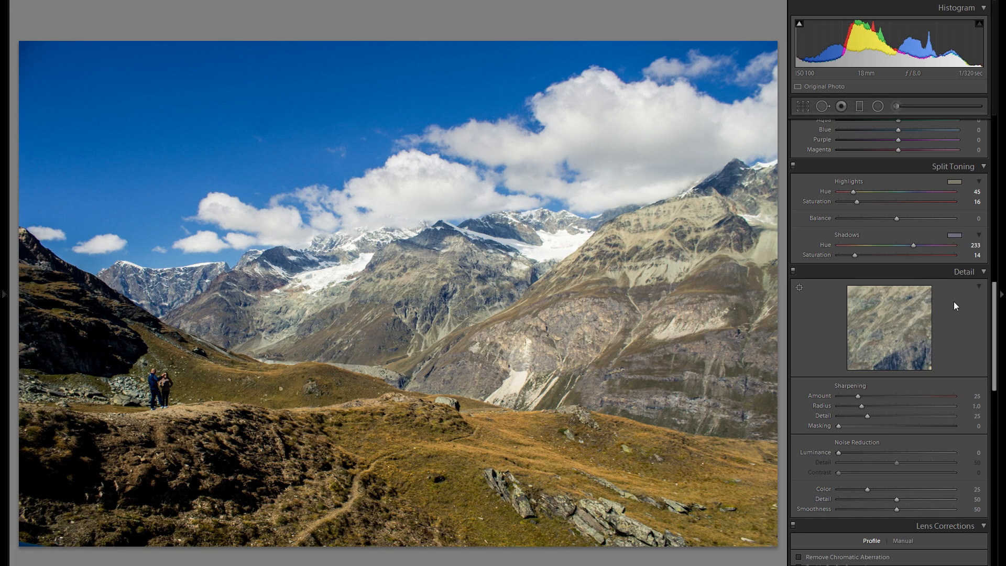
pyautogui.scroll(-5, 952, 303)
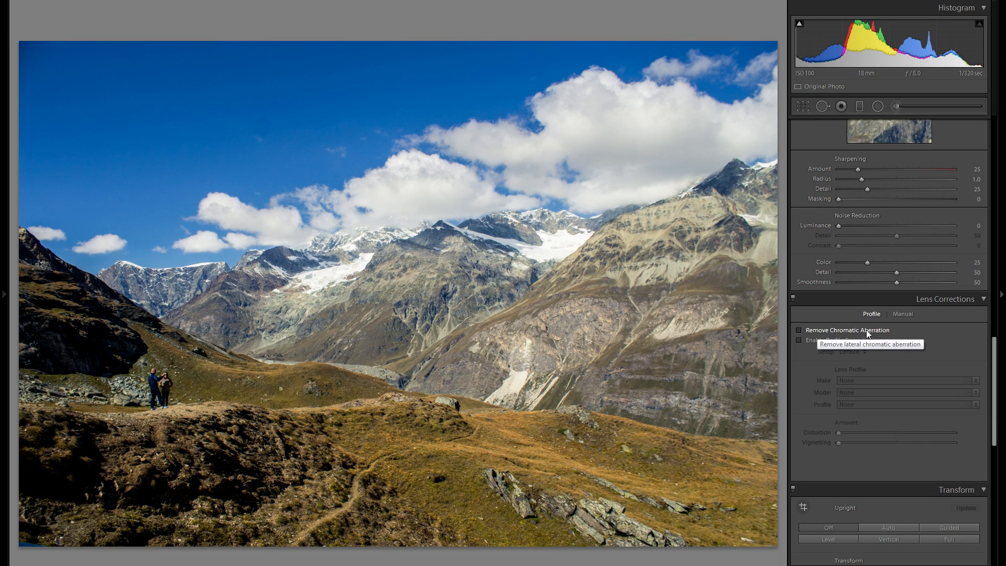
pyautogui.click(832, 327)
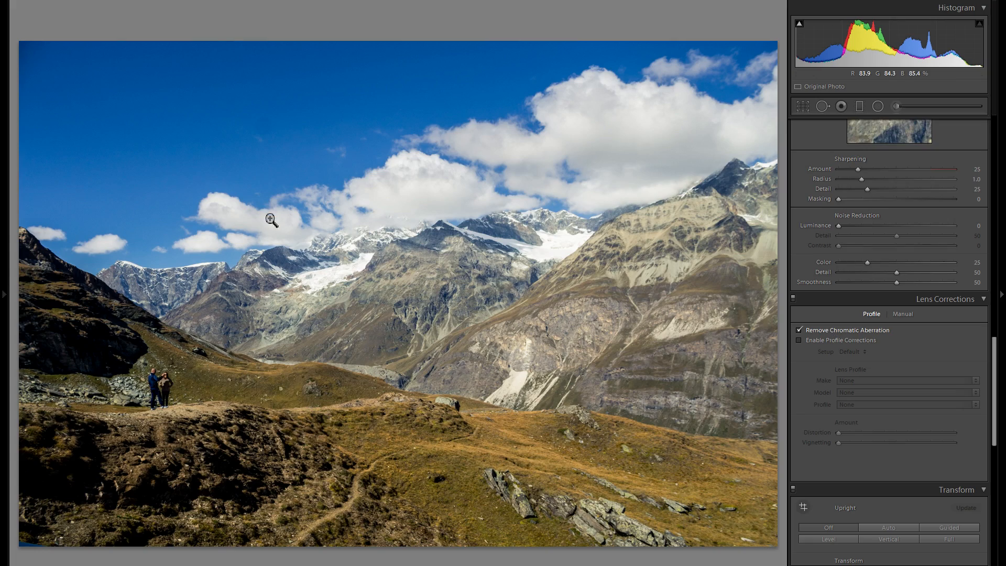
# Step: Inspect the distant snowy ridge and dark hillside up close, comparing the edges with and without chromatic aberration removal
pyautogui.click(270, 262)
pyautogui.moveTo(271, 262); pyautogui.dragTo(581, 254)
pyautogui.moveTo(413, 293); pyautogui.dragTo(756, 289)
pyautogui.moveTo(536, 291); pyautogui.dragTo(580, 308)
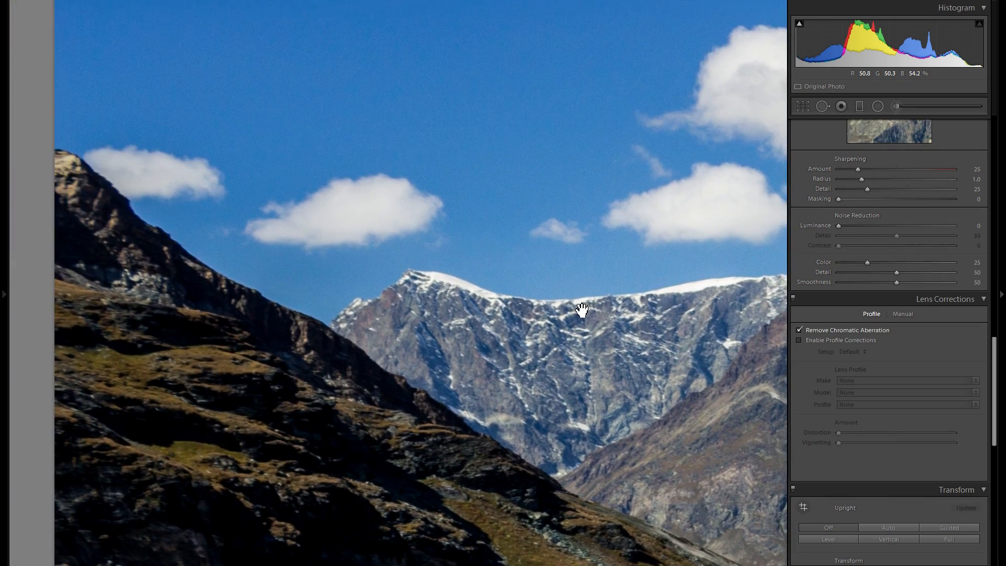
pyautogui.click(823, 329)
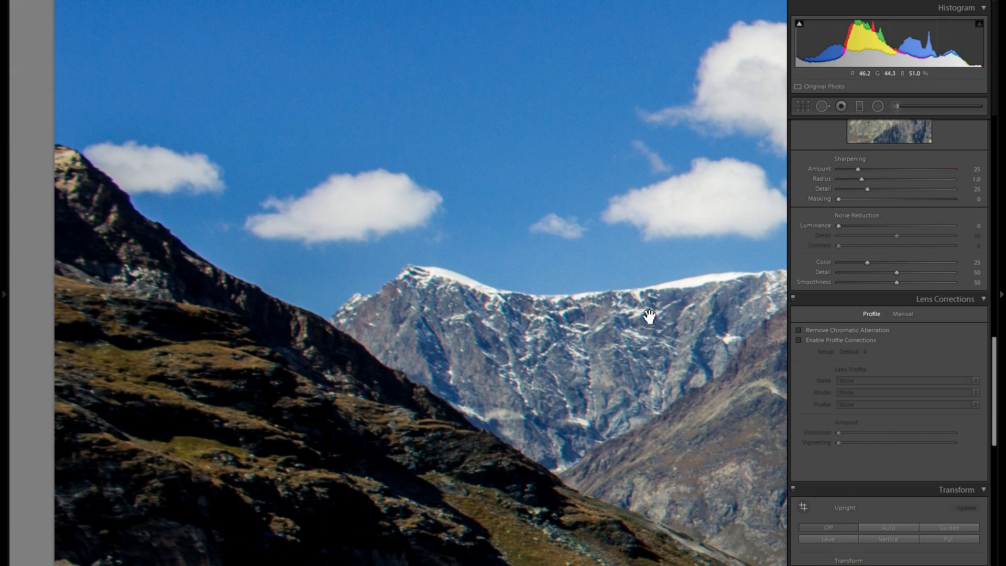
pyautogui.click(829, 330)
pyautogui.click(693, 316)
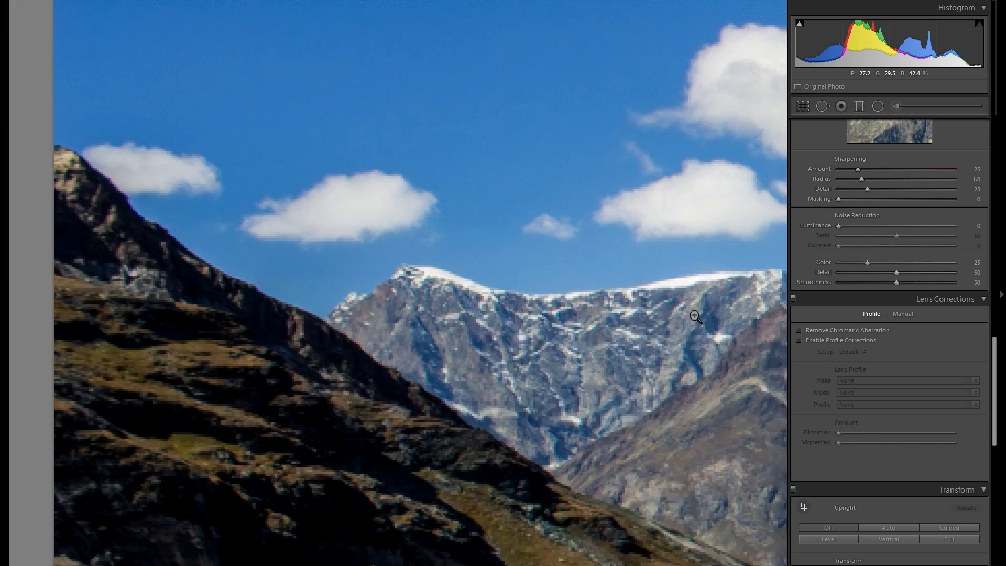
# Step: Turn on chromatic aberration removal and lens profile corrections, with Canon as the lens make
pyautogui.click(815, 330)
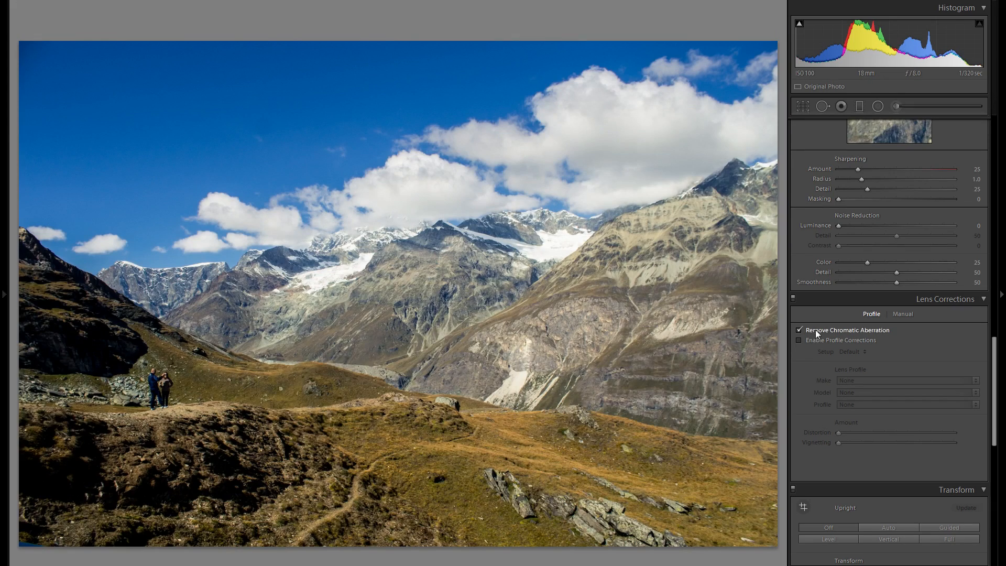
pyautogui.click(845, 340)
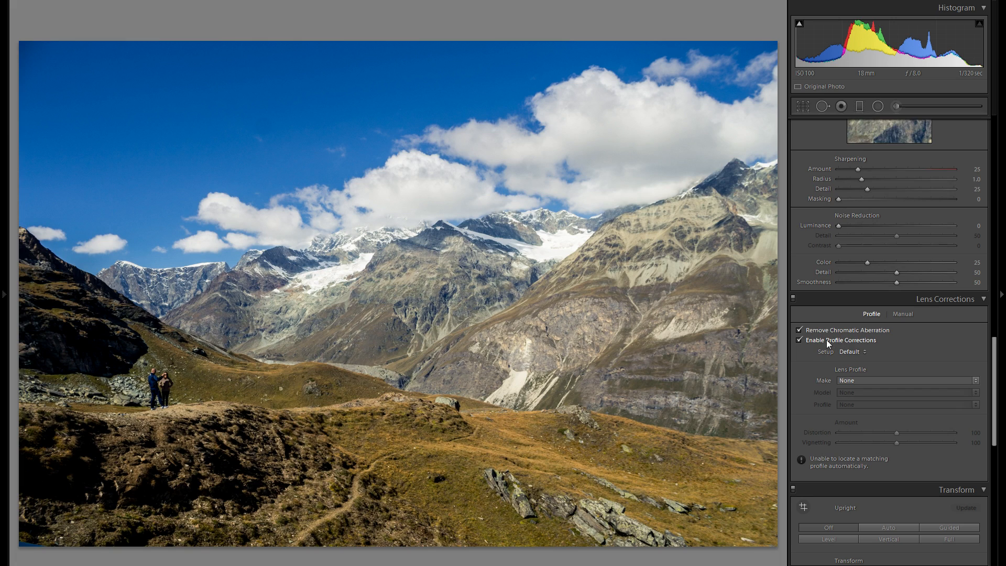
pyautogui.click(858, 381)
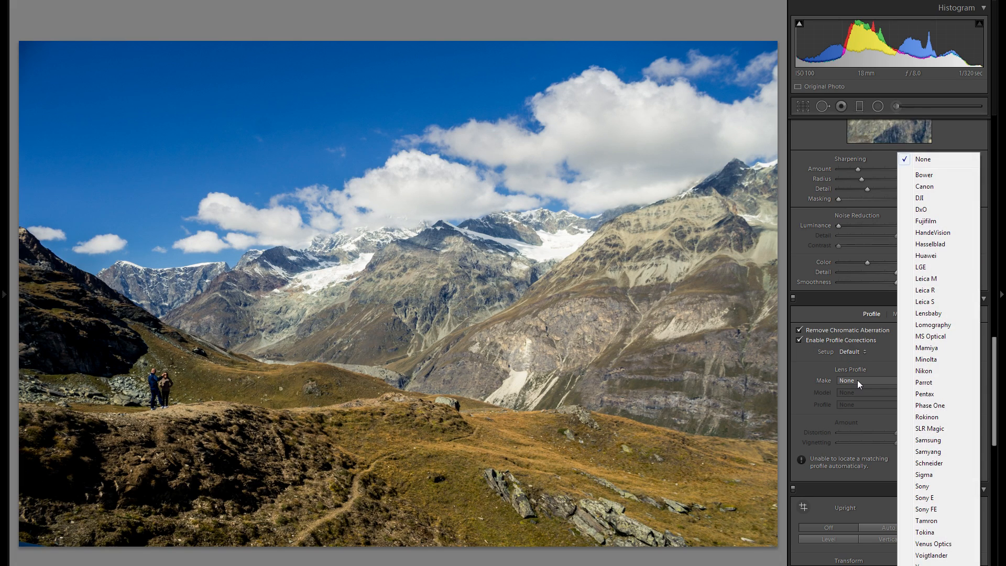
pyautogui.press('c')
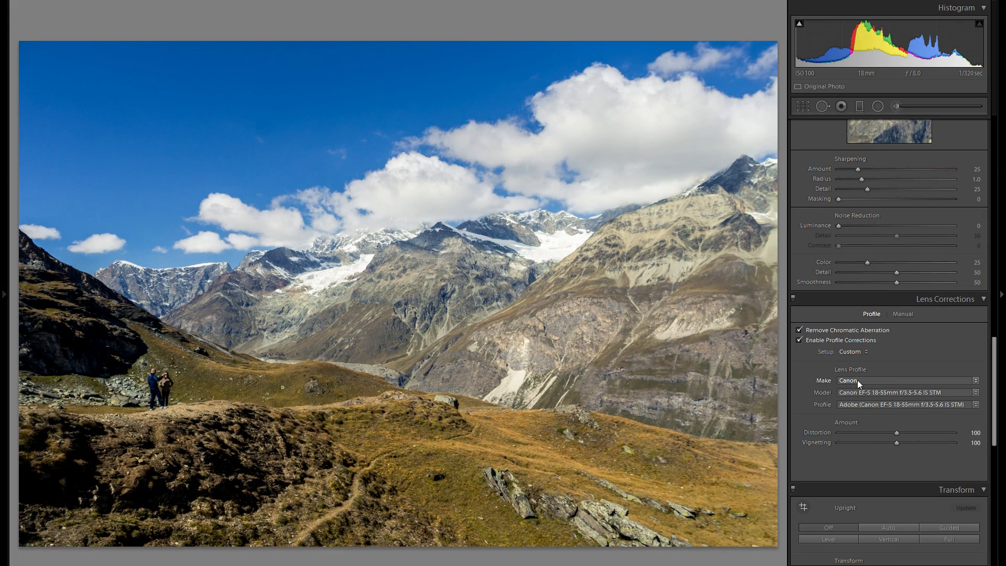
# Step: Switch the lens profile corrections off and on repeatedly to compare distortion and vignetting, leaving them enabled
pyautogui.click(834, 340)
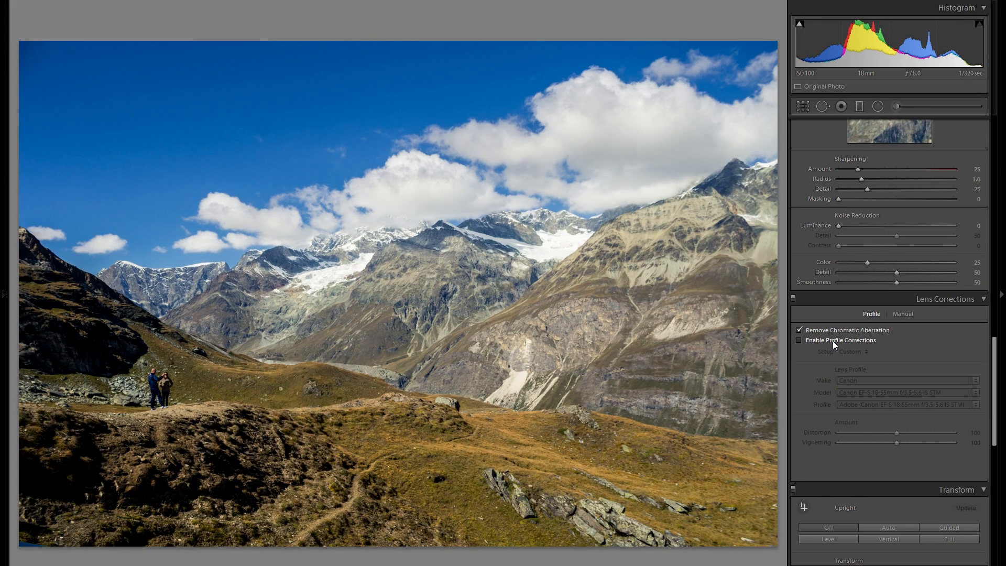
pyautogui.click(833, 343)
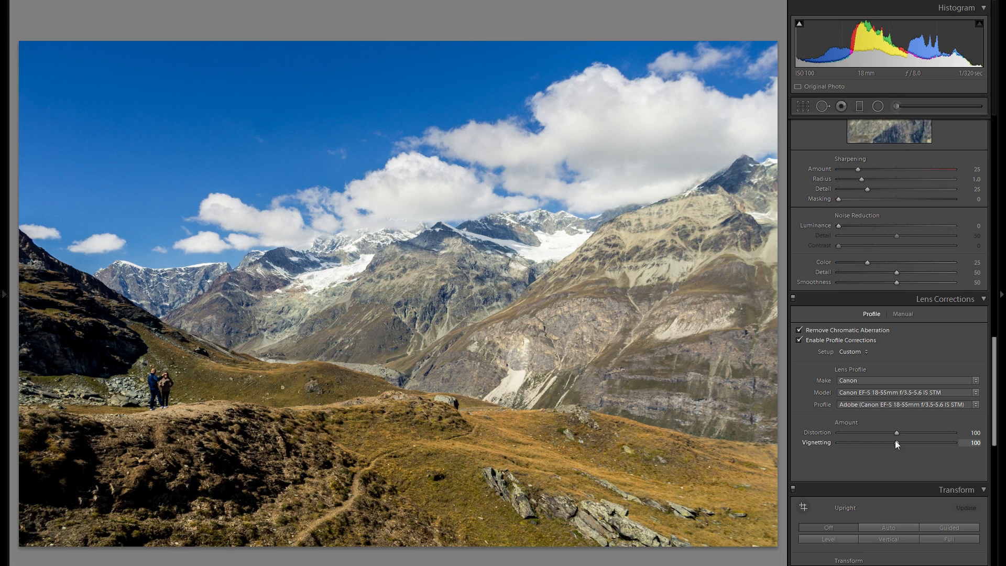
pyautogui.click(817, 341)
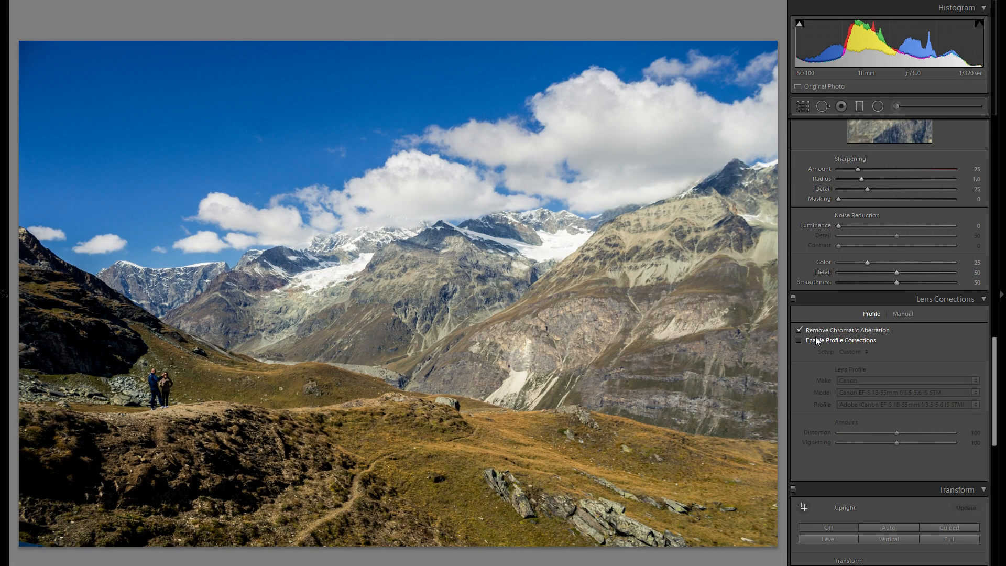
pyautogui.click(817, 341)
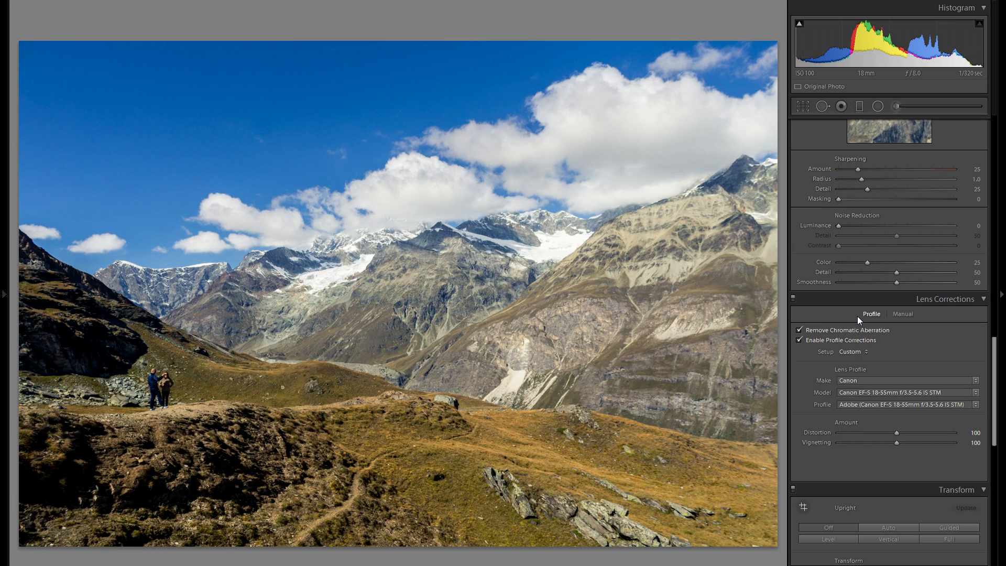
# Step: Apply an extreme dark post-crop vignette with amount -100, midpoint 10 and feather 70
pyautogui.scroll(-3, 873, 354)
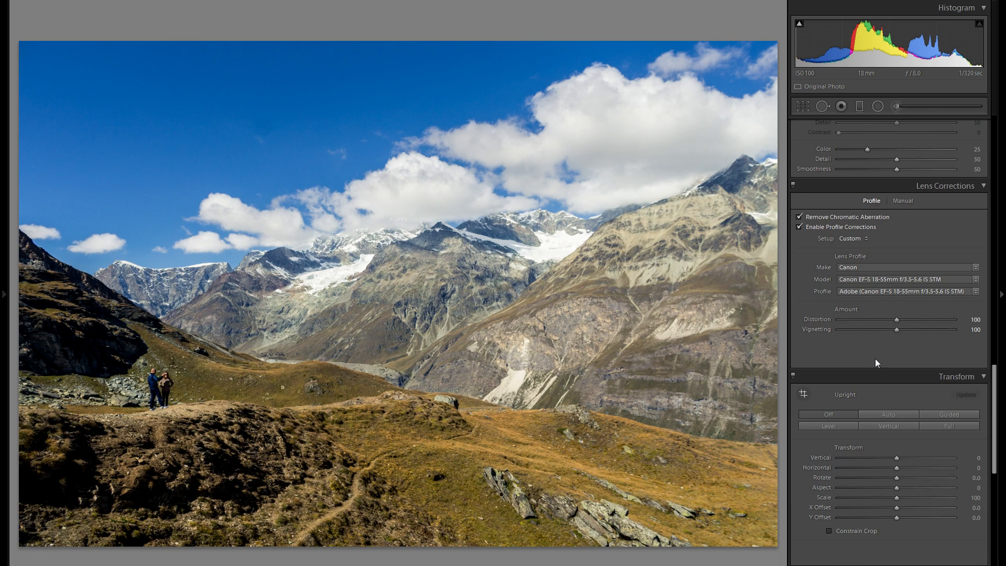
pyautogui.scroll(-3, 871, 355)
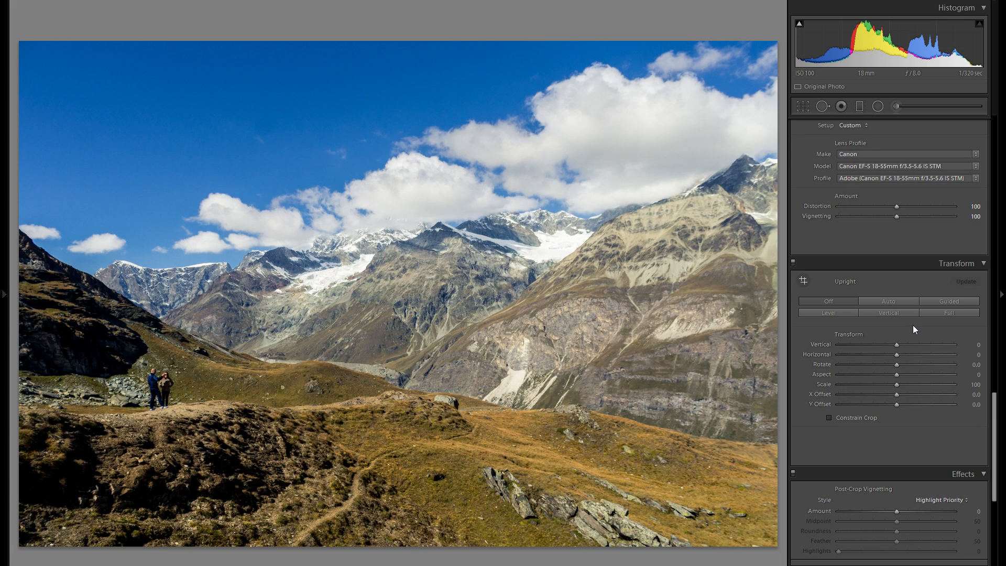
pyautogui.scroll(-5, 913, 329)
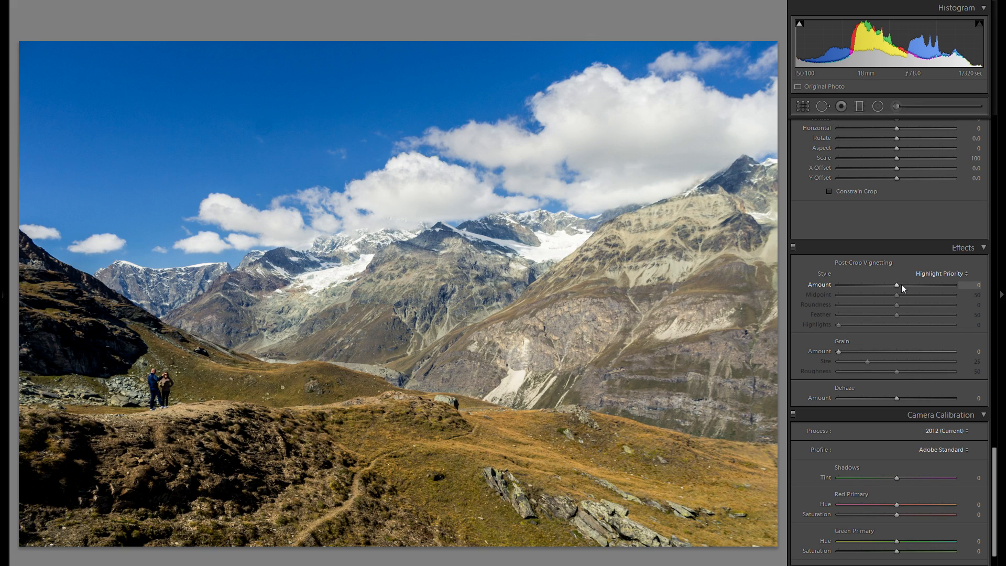
pyautogui.moveTo(897, 285); pyautogui.dragTo(841, 285)
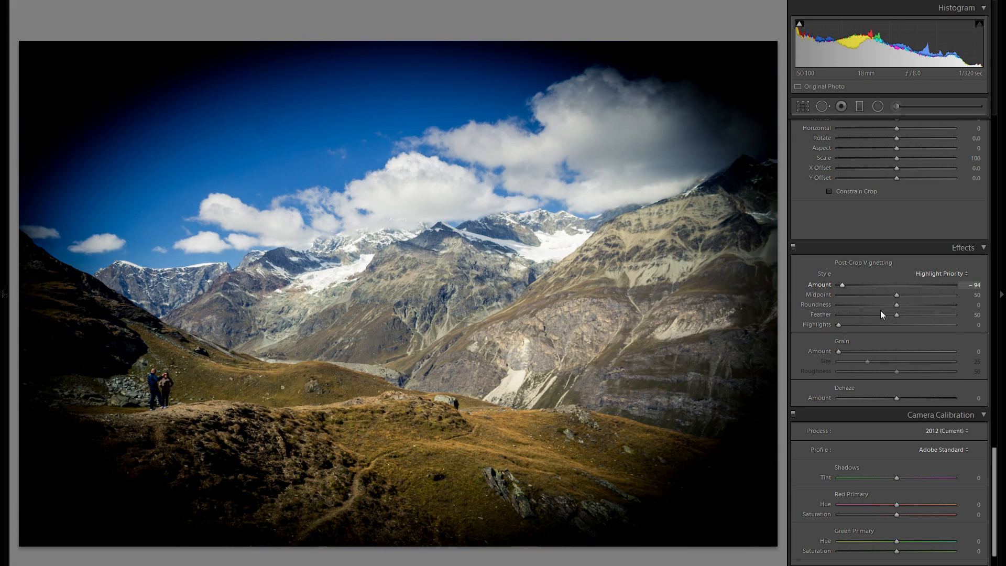
pyautogui.moveTo(875, 285); pyautogui.dragTo(813, 279)
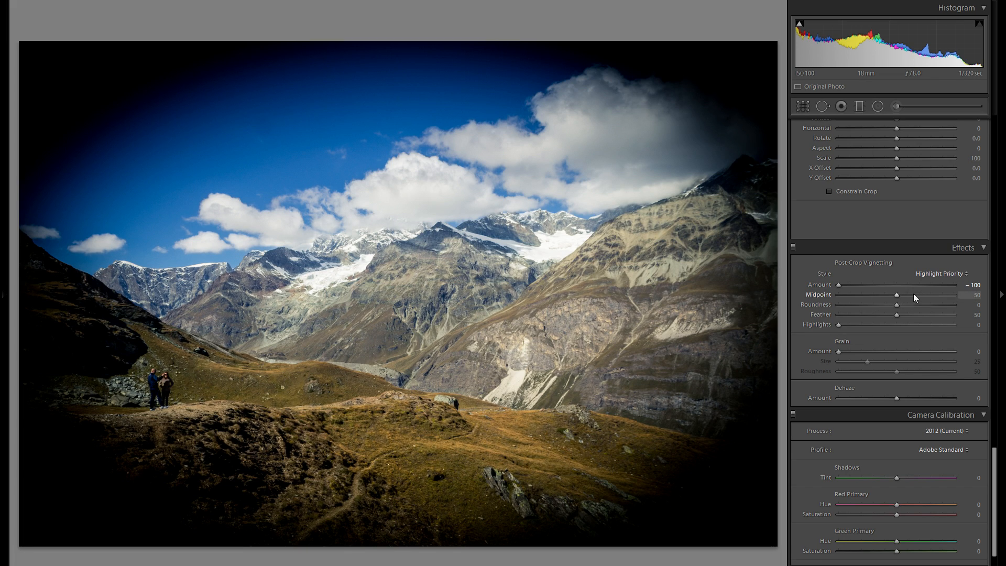
pyautogui.moveTo(896, 294); pyautogui.dragTo(850, 294)
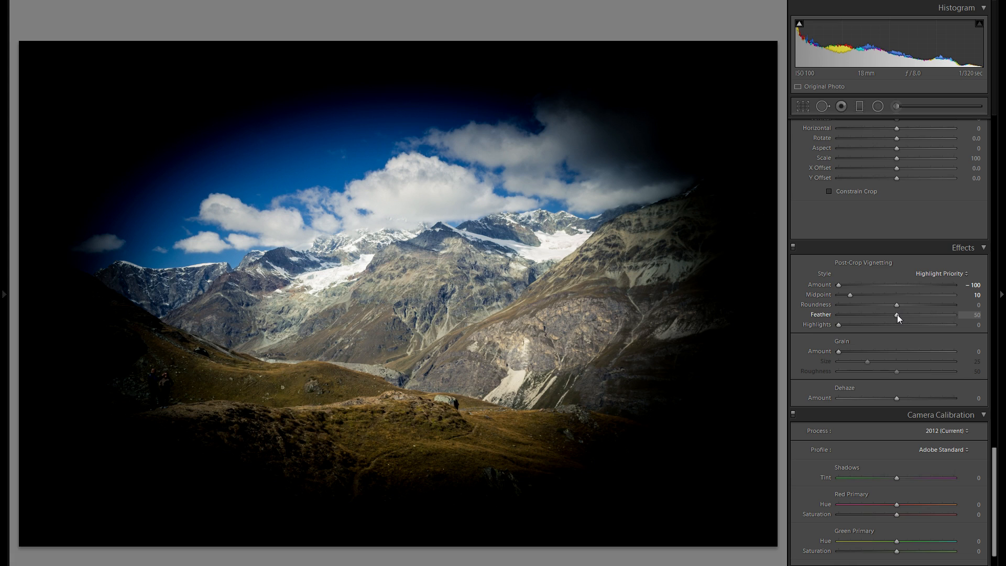
pyautogui.moveTo(901, 314); pyautogui.dragTo(920, 315)
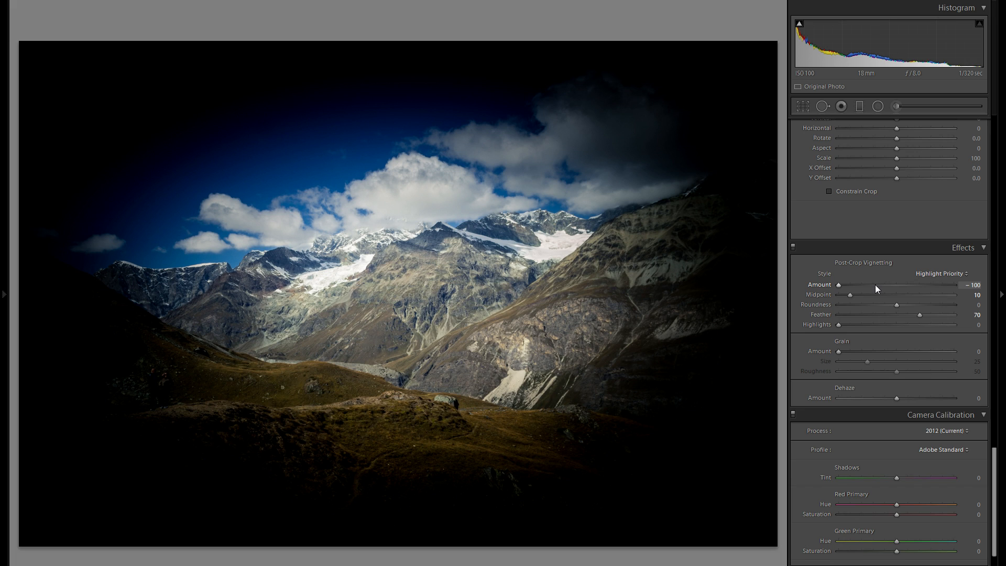
# Step: Reduce the post-crop vignette amount to -13 and compare the photo with and without the effect
pyautogui.moveTo(876, 285)
pyautogui.mouseDown()
pyautogui.moveTo(864, 285)
pyautogui.moveTo(886, 282)
pyautogui.mouseUp()
pyautogui.moveTo(888, 286); pyautogui.dragTo(891, 285)
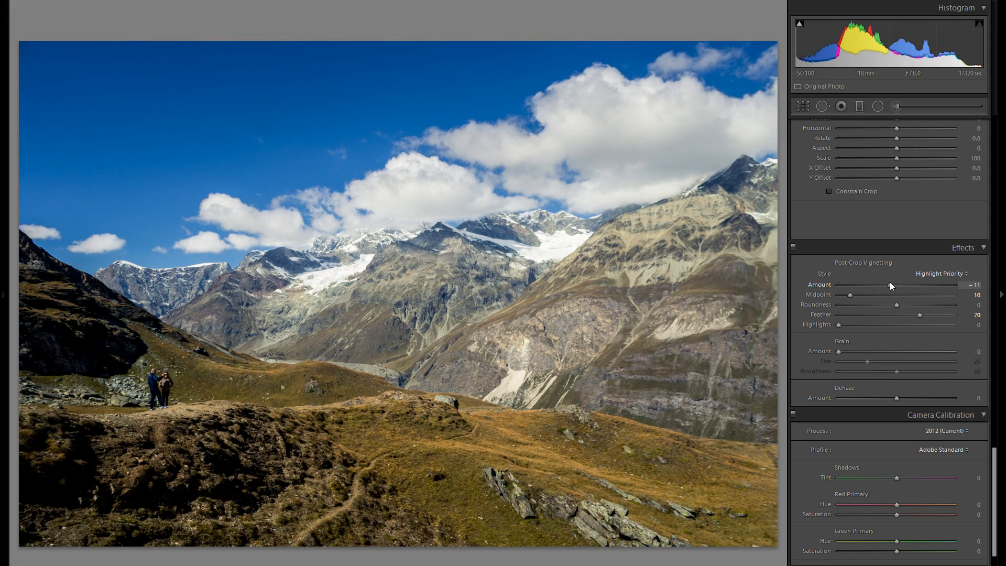
pyautogui.moveTo(891, 285); pyautogui.dragTo(889, 285)
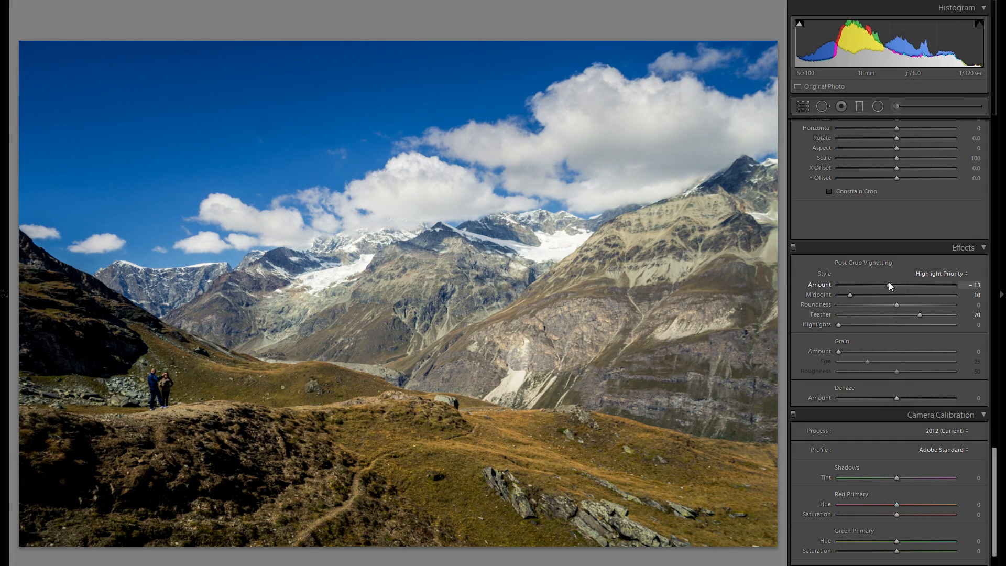
pyautogui.click(793, 247)
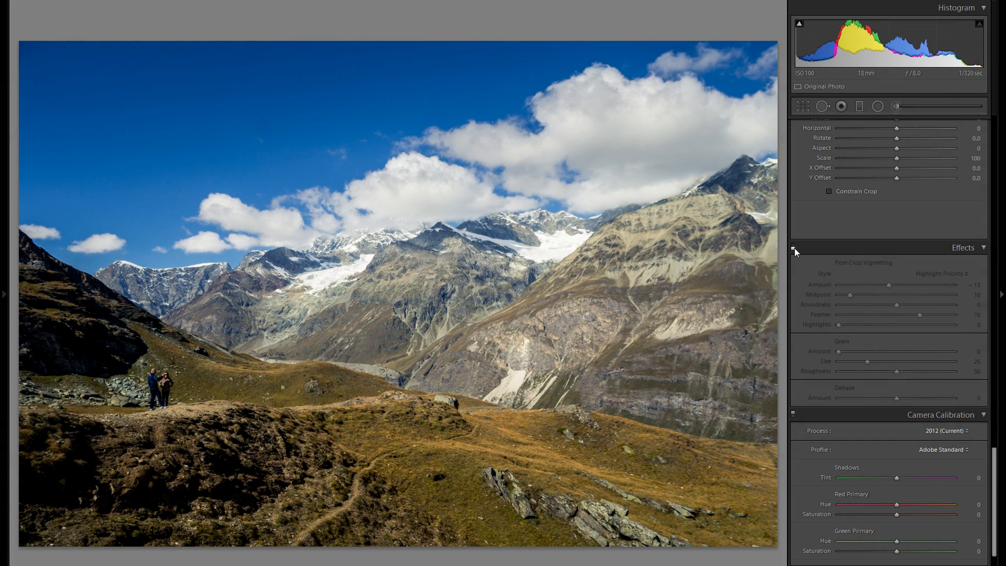
pyautogui.click(793, 247)
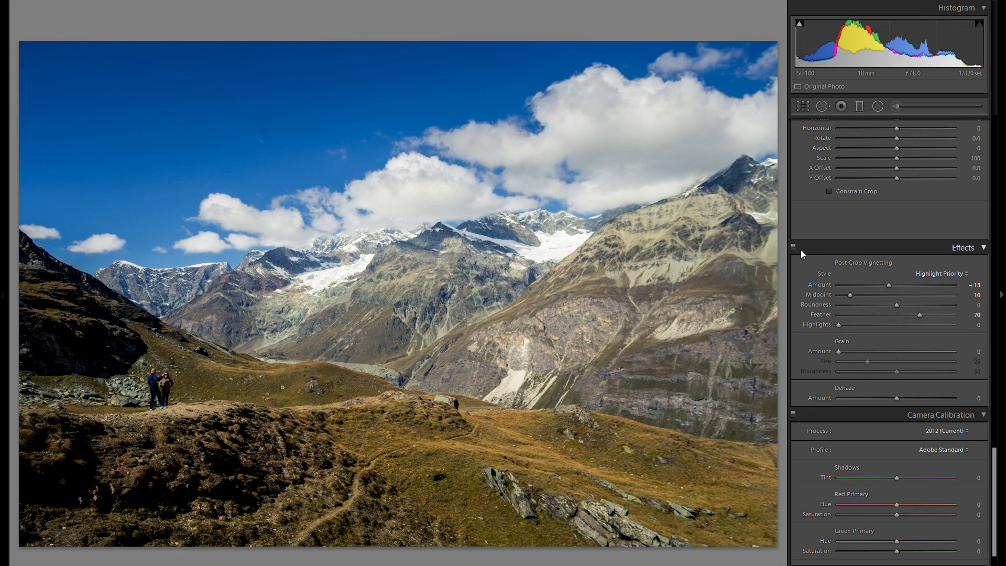
# Step: Set the vignette midpoint to 3 and compare the photo with the effects off and on, leaving them on
pyautogui.moveTo(847, 294); pyautogui.dragTo(845, 294)
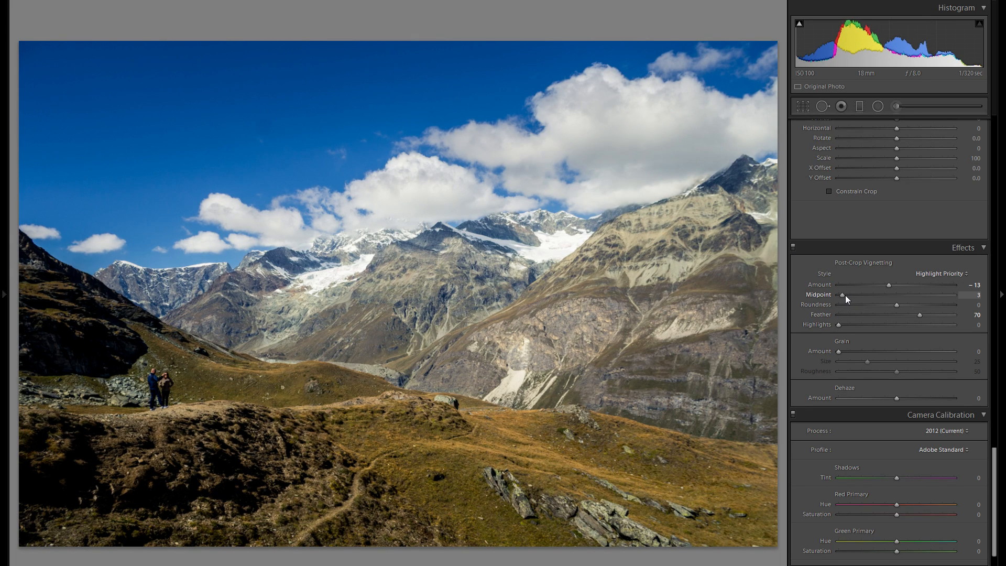
pyautogui.click(793, 247)
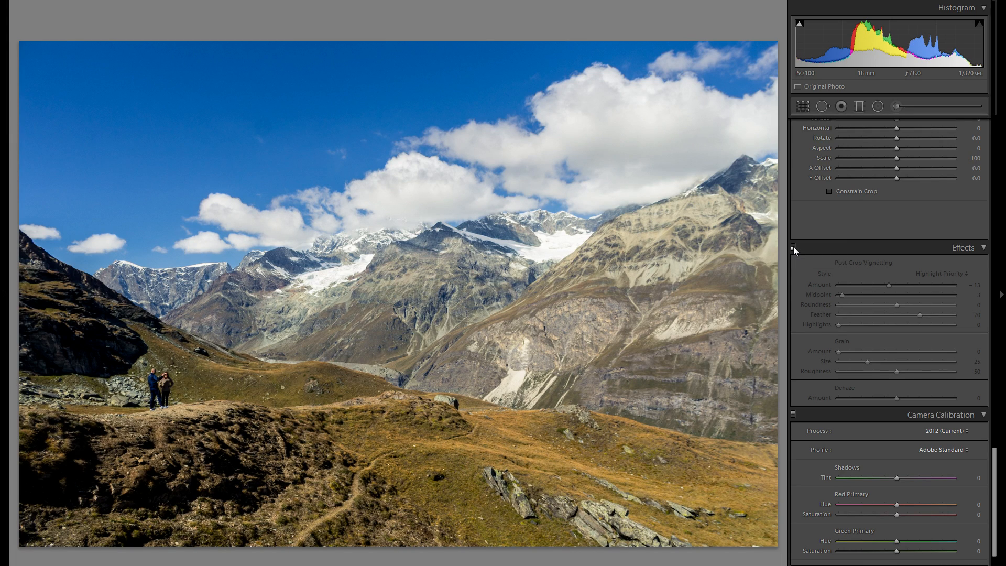
pyautogui.click(793, 247)
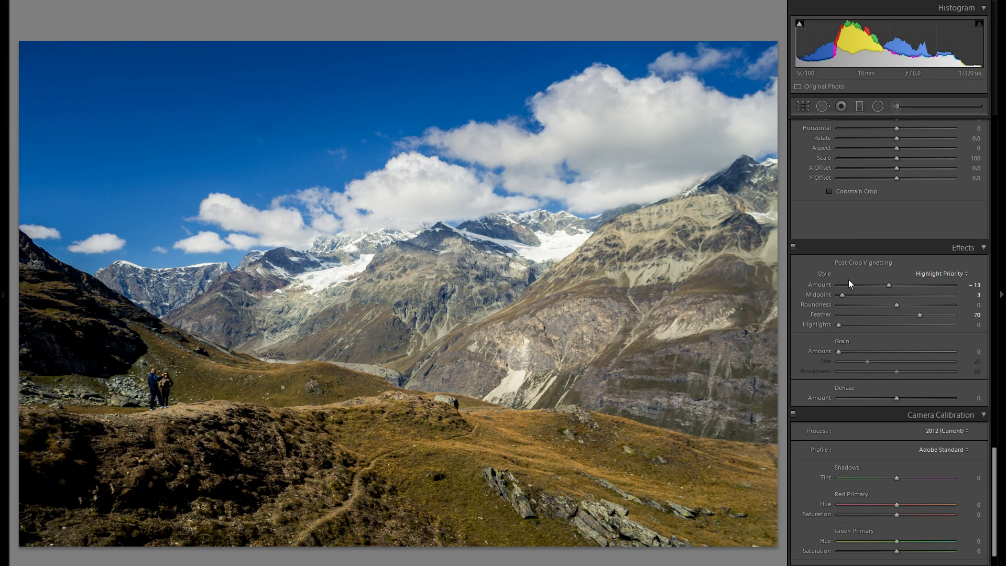
pyautogui.click(793, 247)
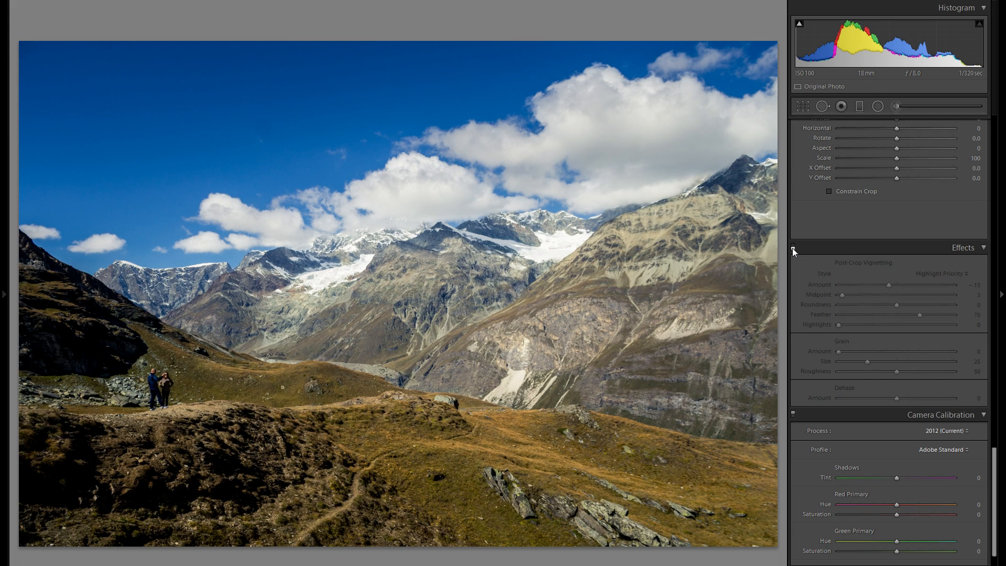
pyautogui.click(792, 248)
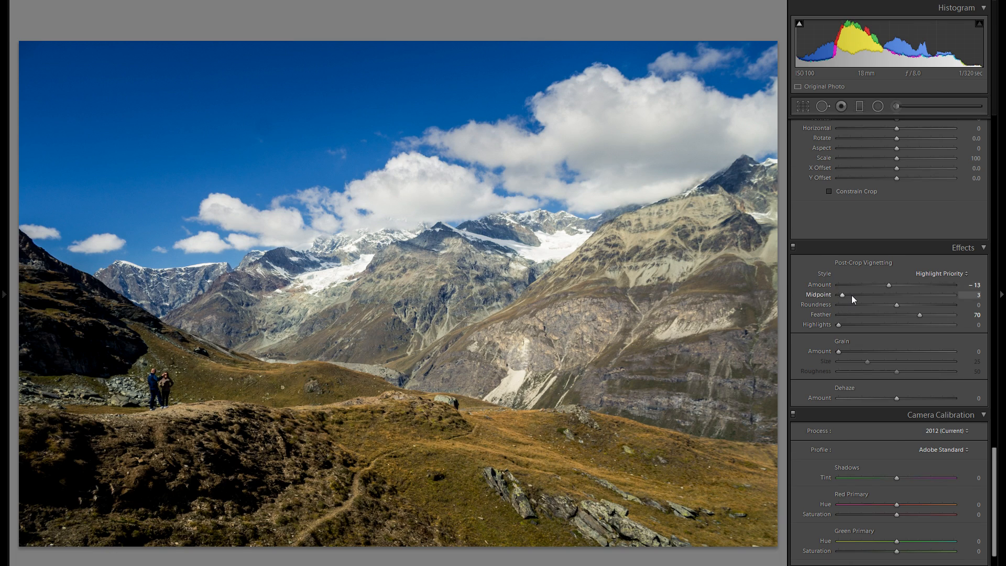
# Step: Try the camera calibration profiles Camera Faithful, Camera Landscape, Camera Neutral, Camera Portrait and Camera Standard on the photo
pyautogui.scroll(-2, 853, 296)
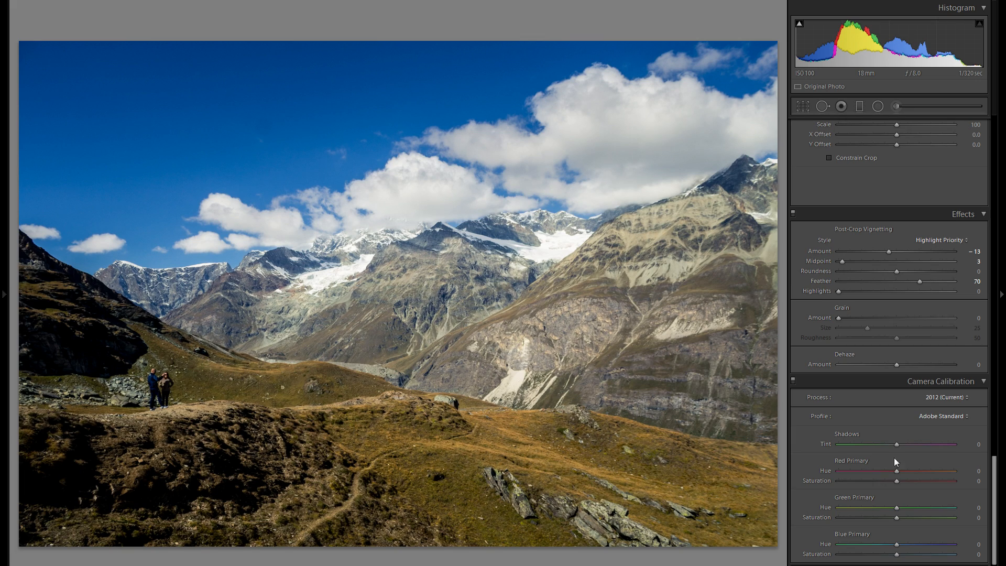
pyautogui.click(942, 419)
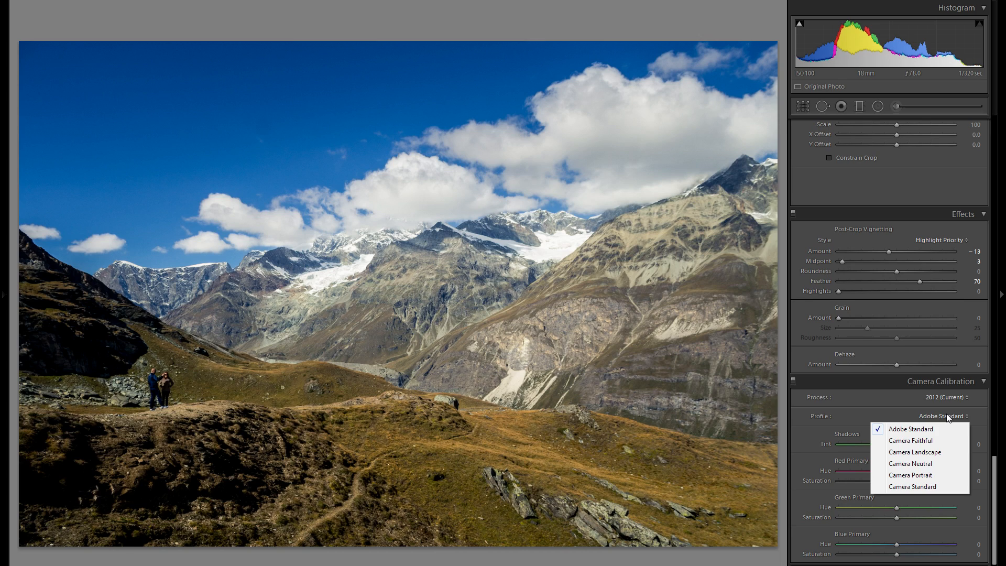
pyautogui.click(934, 442)
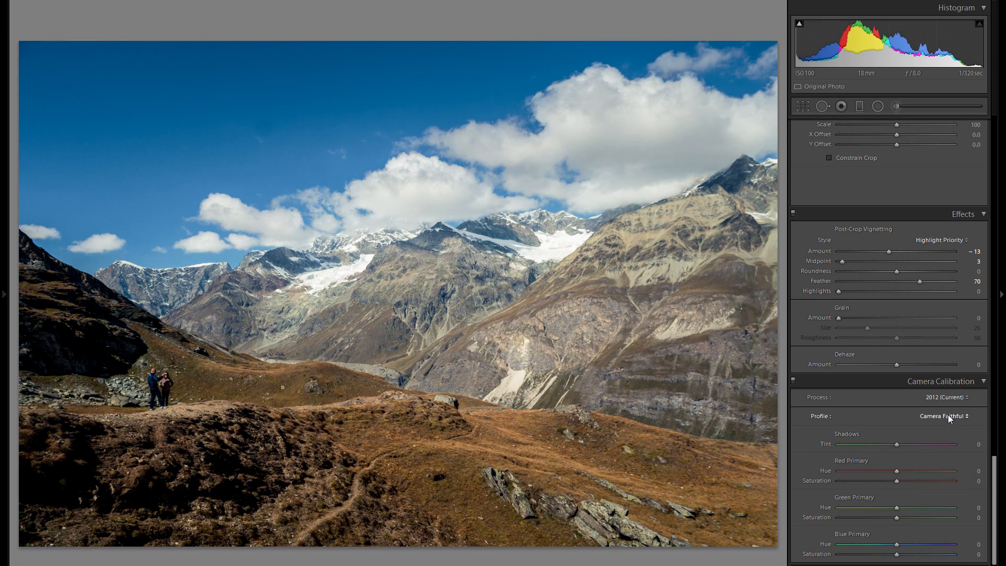
pyautogui.click(946, 415)
pyautogui.click(935, 453)
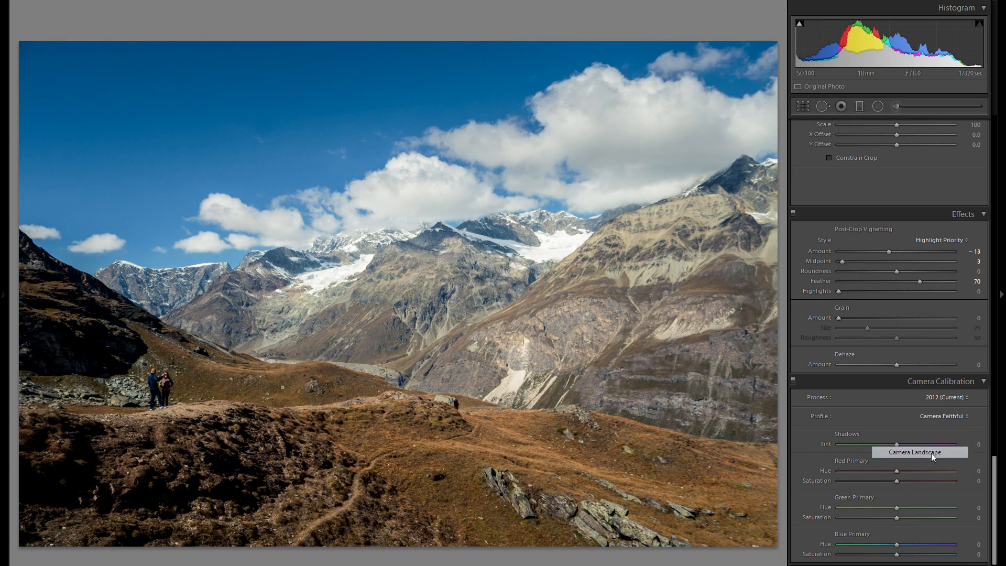
pyautogui.click(957, 420)
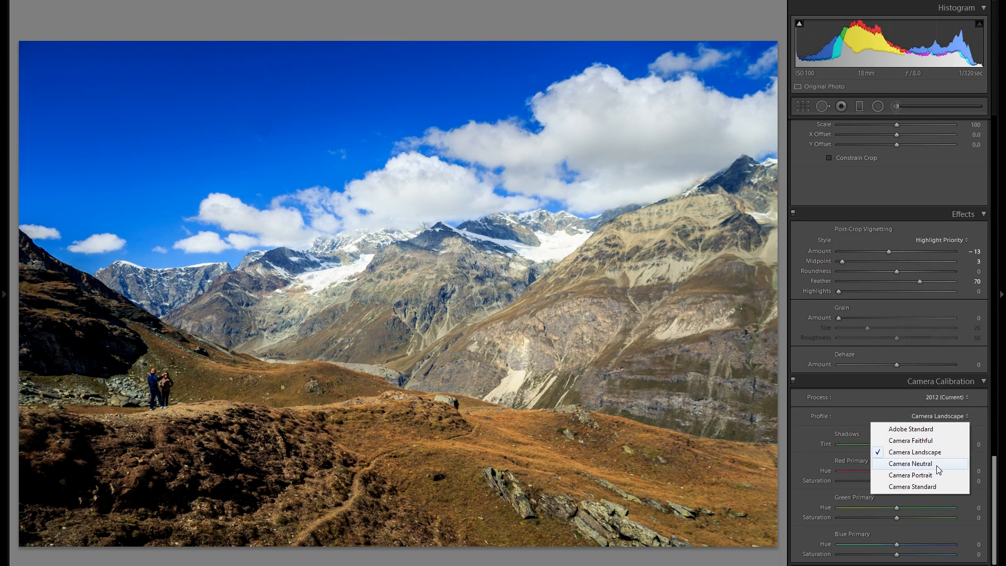
pyautogui.click(936, 465)
pyautogui.click(944, 414)
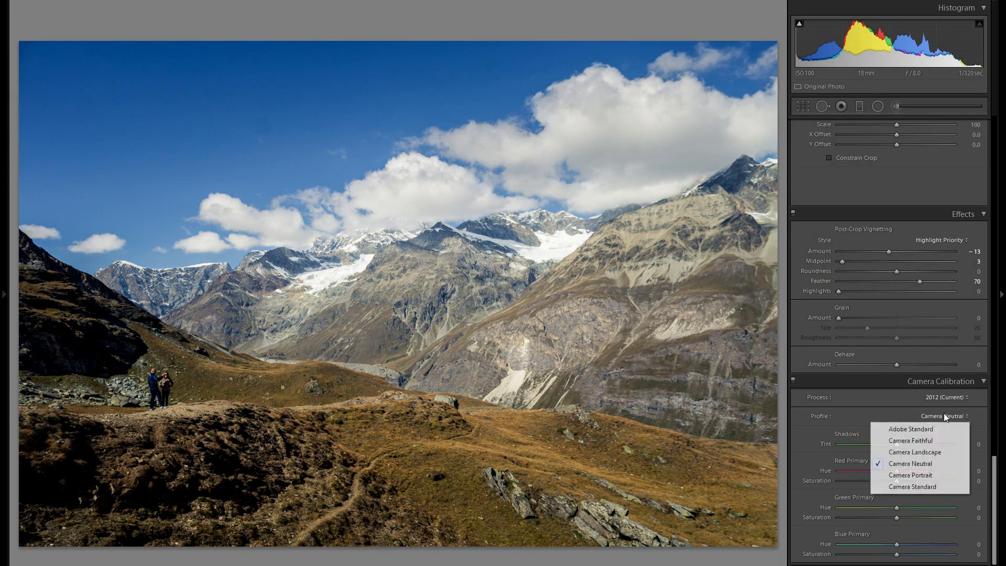
pyautogui.click(930, 475)
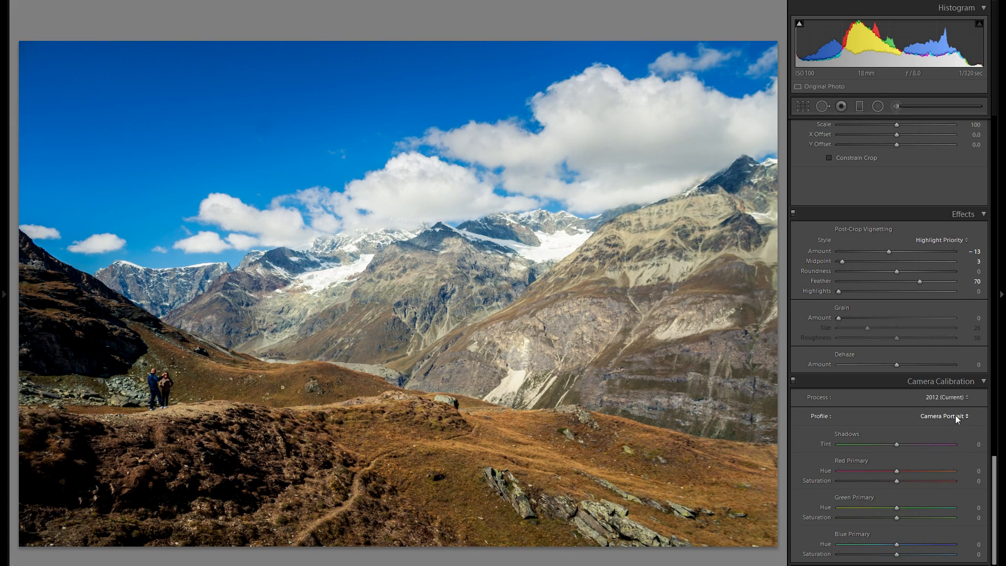
pyautogui.click(951, 416)
pyautogui.click(935, 484)
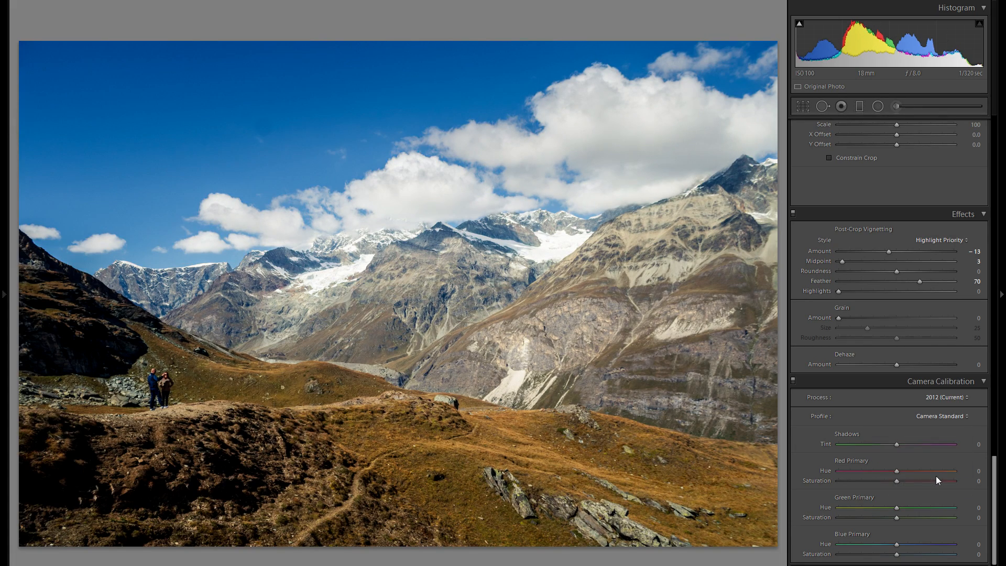
# Step: Preview the Camera Faithful and Camera Landscape profiles again and switch the calibration profile to Camera Neutral
pyautogui.click(956, 417)
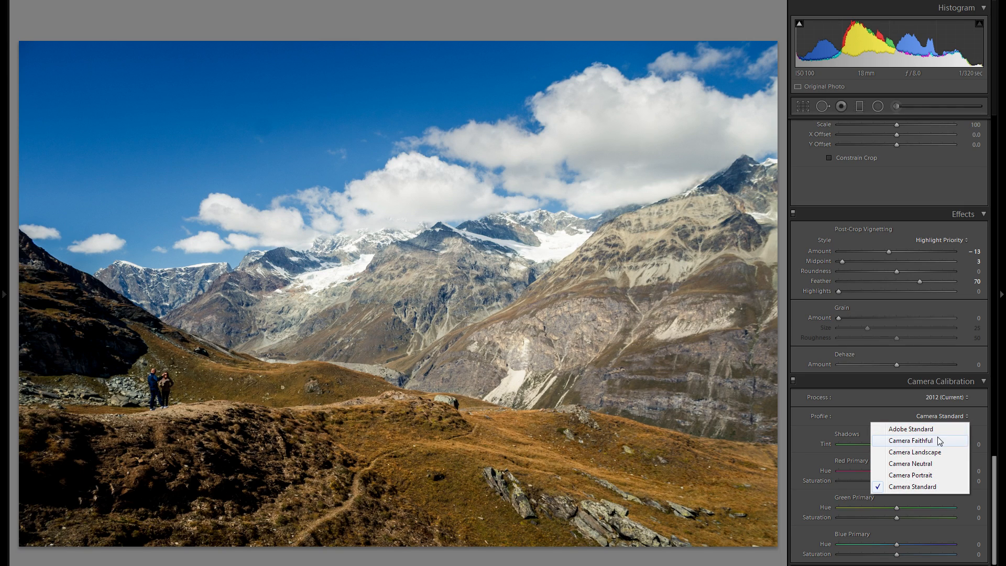
pyautogui.click(937, 440)
pyautogui.click(954, 415)
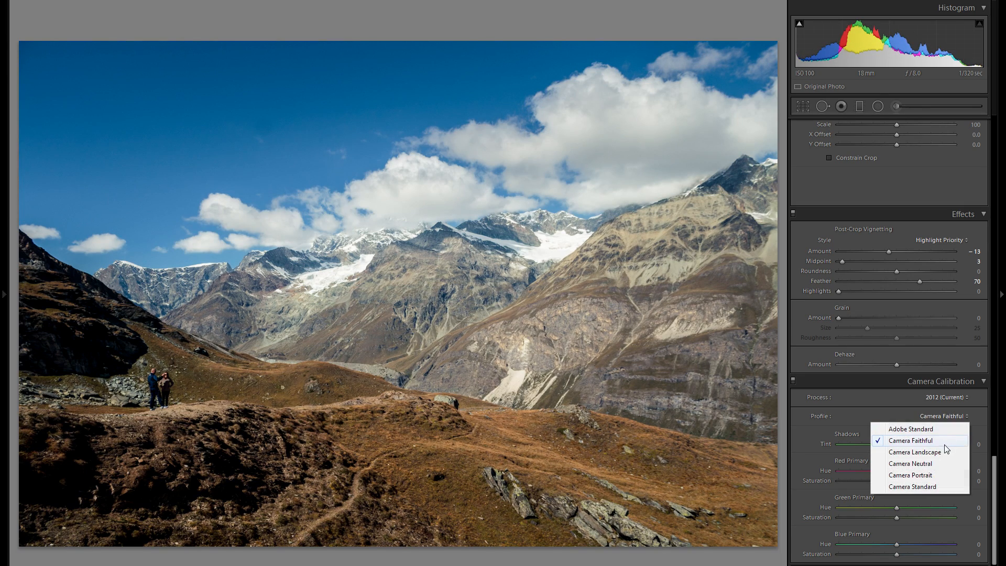
pyautogui.click(943, 452)
pyautogui.click(948, 416)
pyautogui.click(931, 465)
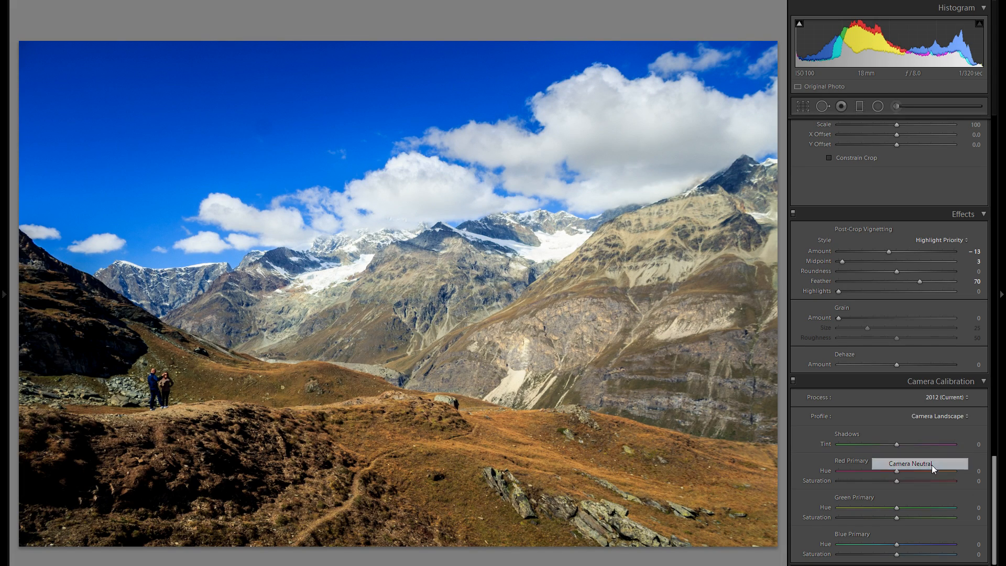
# Step: Try the Adobe Standard camera calibration profile on the photo and switch the profile back to Camera Neutral
pyautogui.click(939, 422)
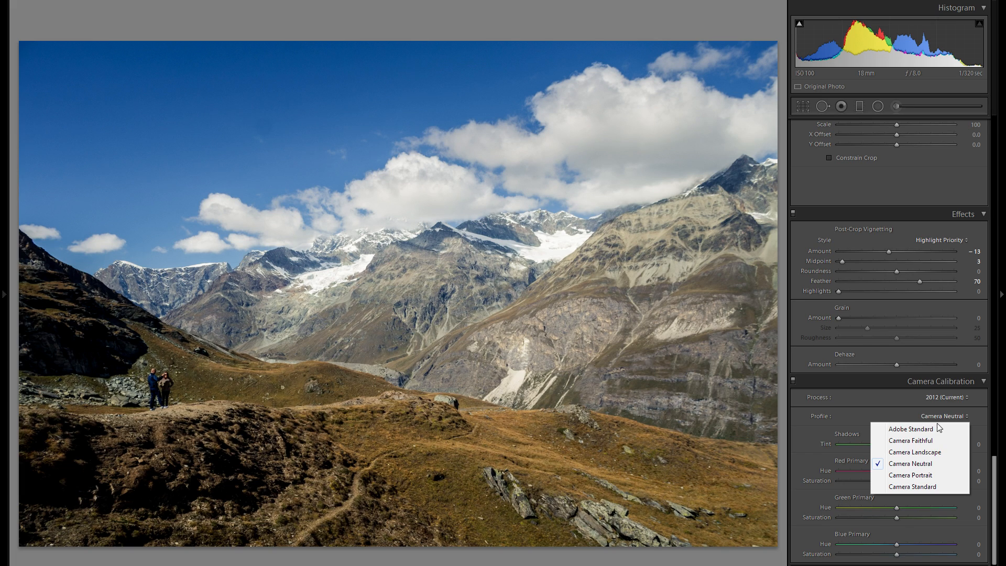
pyautogui.click(935, 425)
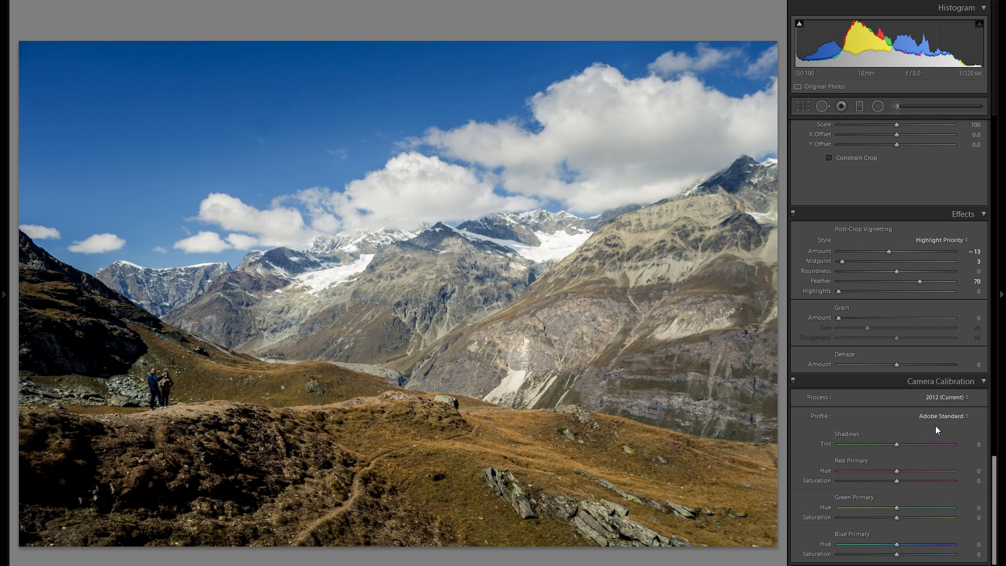
pyautogui.click(946, 417)
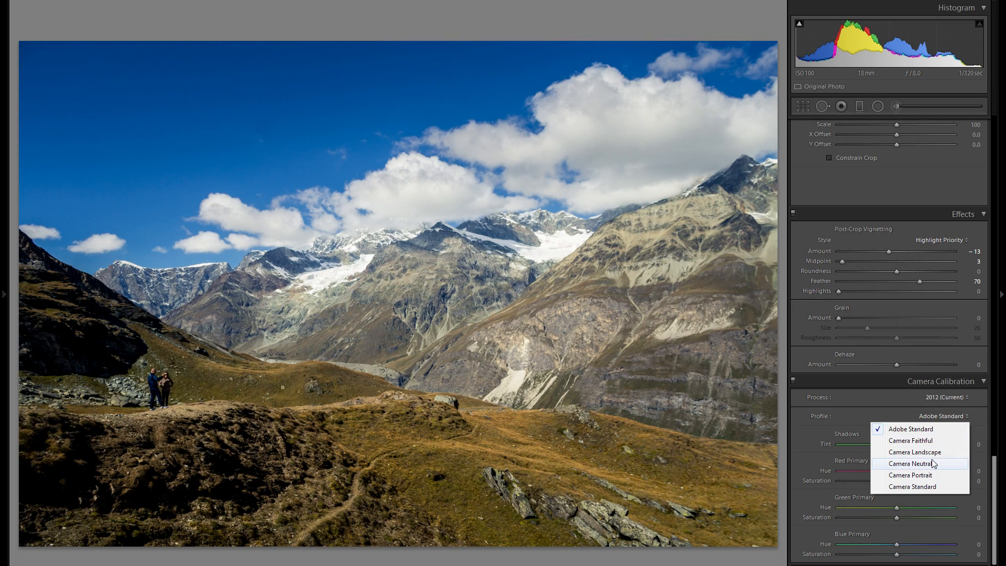
pyautogui.click(933, 463)
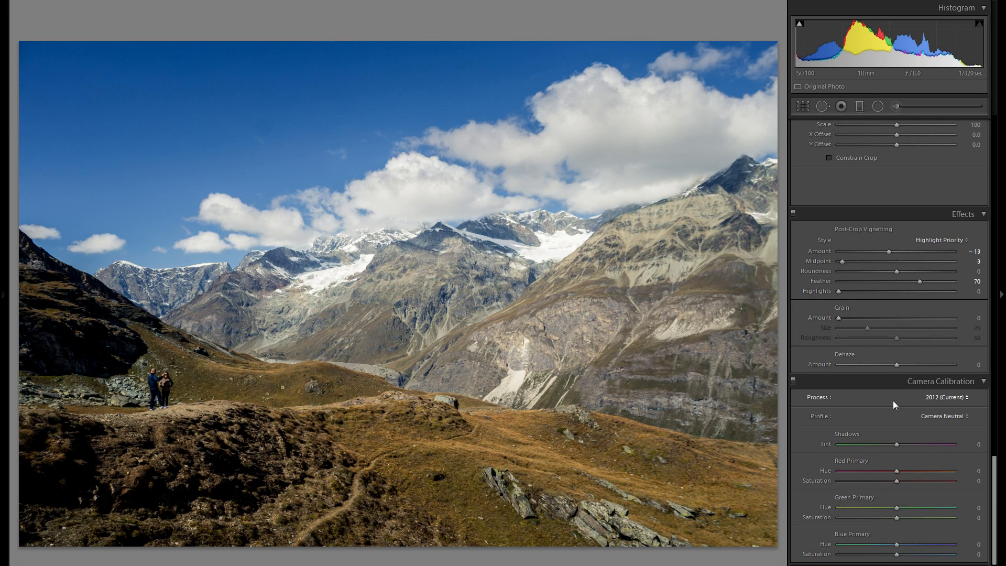
# Step: Try shifting the Blue Primary hue toward teal and reset it to its default
pyautogui.click(850, 543)
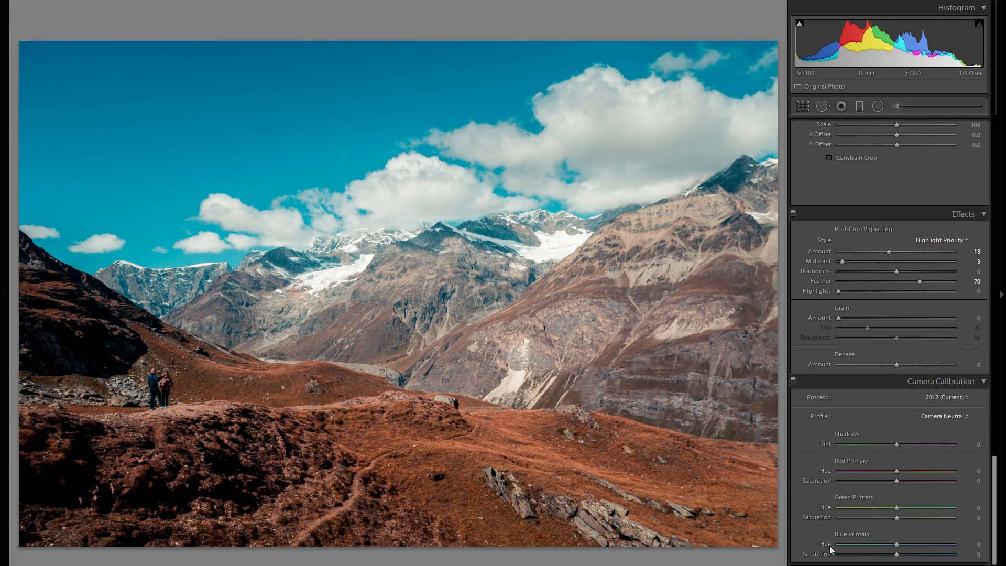
pyautogui.doubleClick(829, 546)
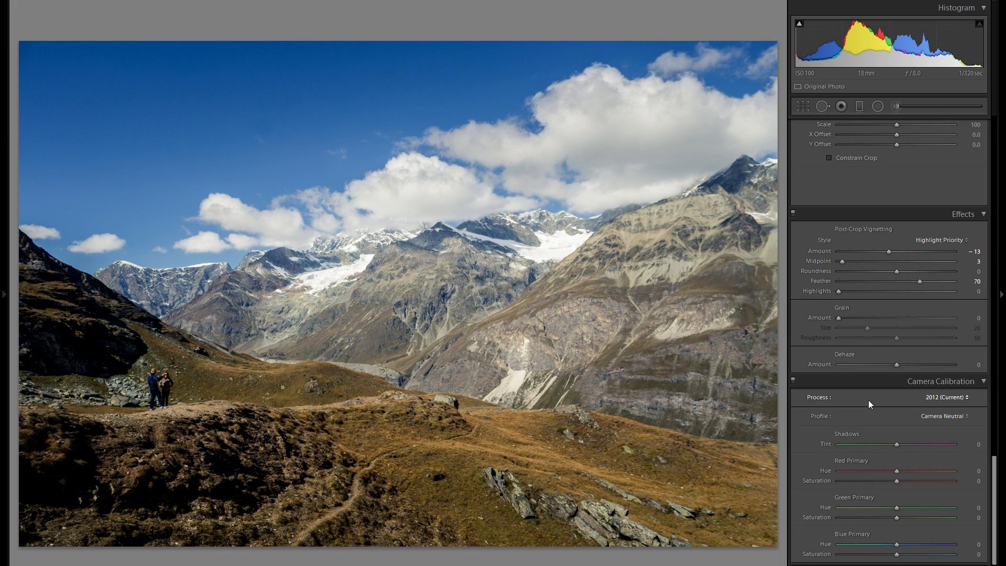
# Step: Review the photo's develop settings, including Lens Corrections, Transform, HSL, Split Toning, Tone Curve and Basic
pyautogui.scroll(5, 871, 401)
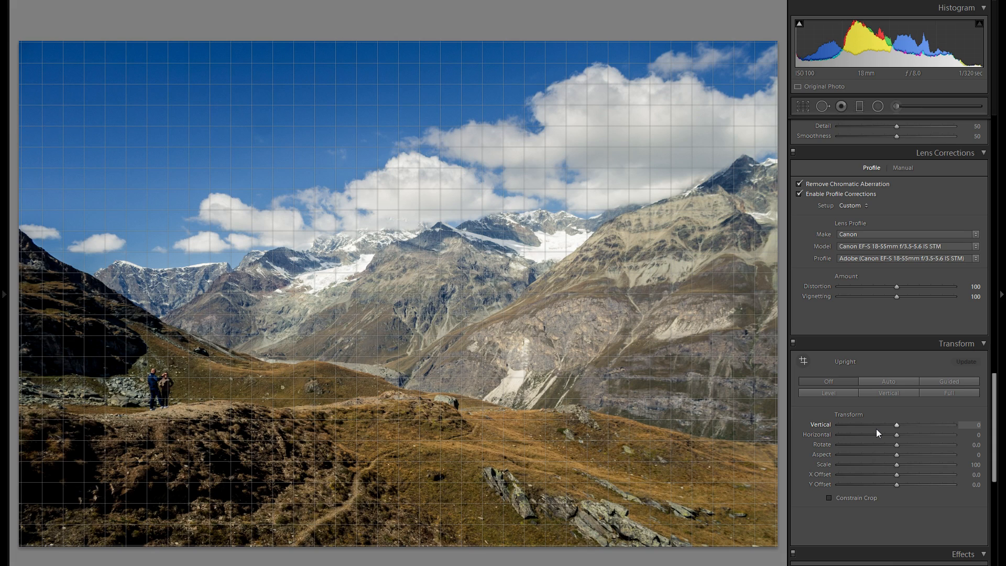
pyautogui.scroll(-6, 878, 429)
pyautogui.scroll(4, 879, 437)
pyautogui.scroll(10, 876, 438)
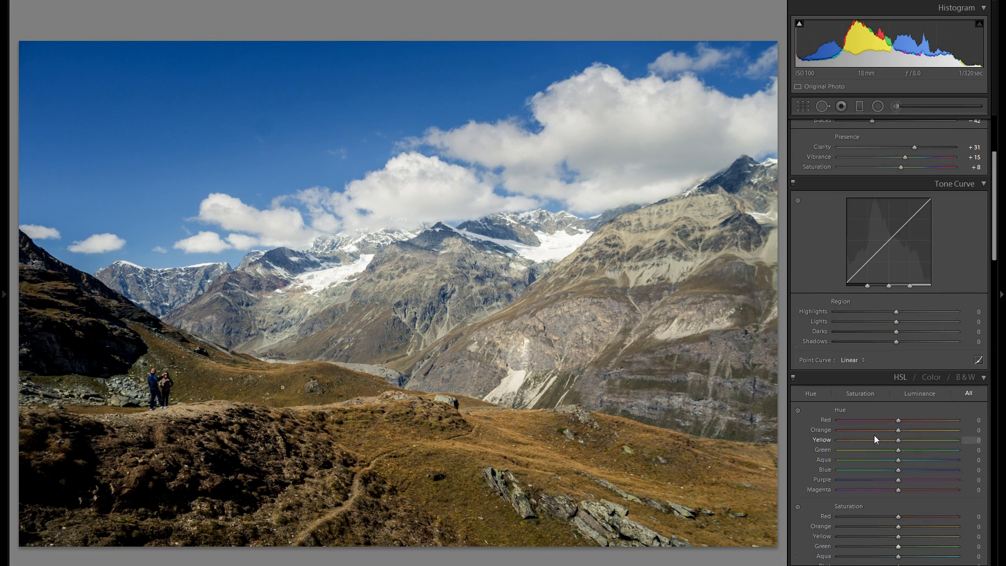
pyautogui.scroll(3, 878, 436)
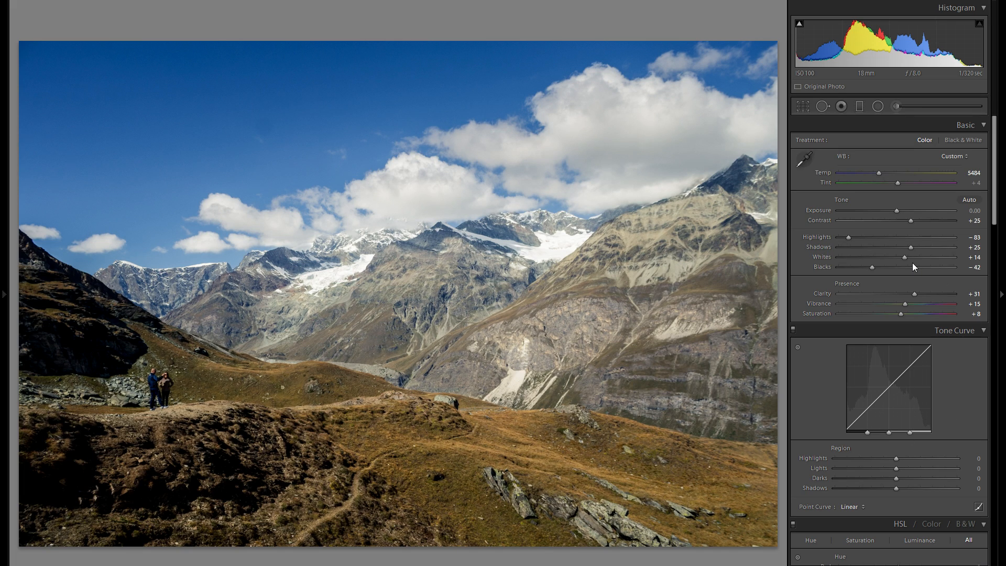
pyautogui.scroll(-10, 894, 269)
pyautogui.scroll(-3, 903, 332)
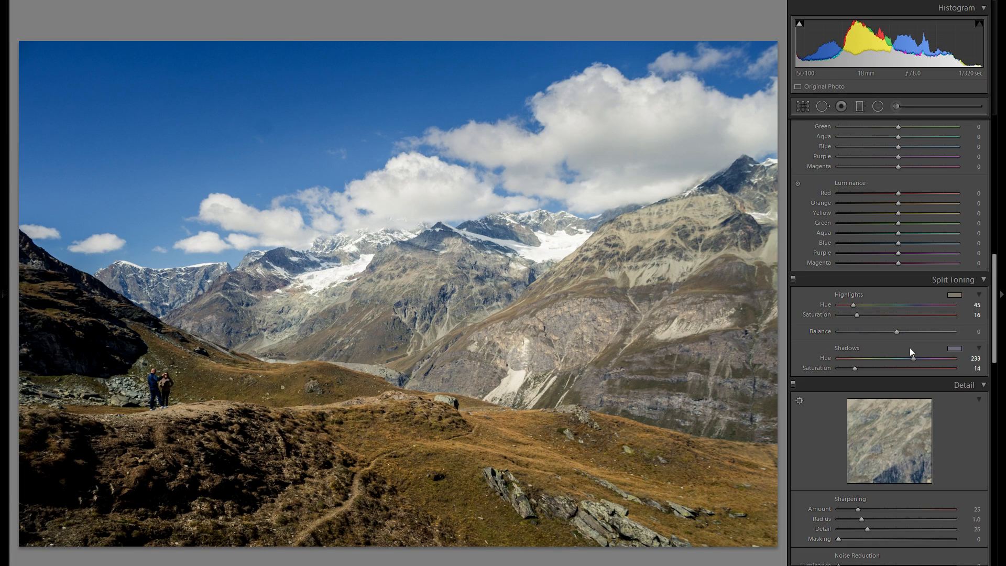
pyautogui.scroll(6, 903, 336)
pyautogui.scroll(9, 897, 334)
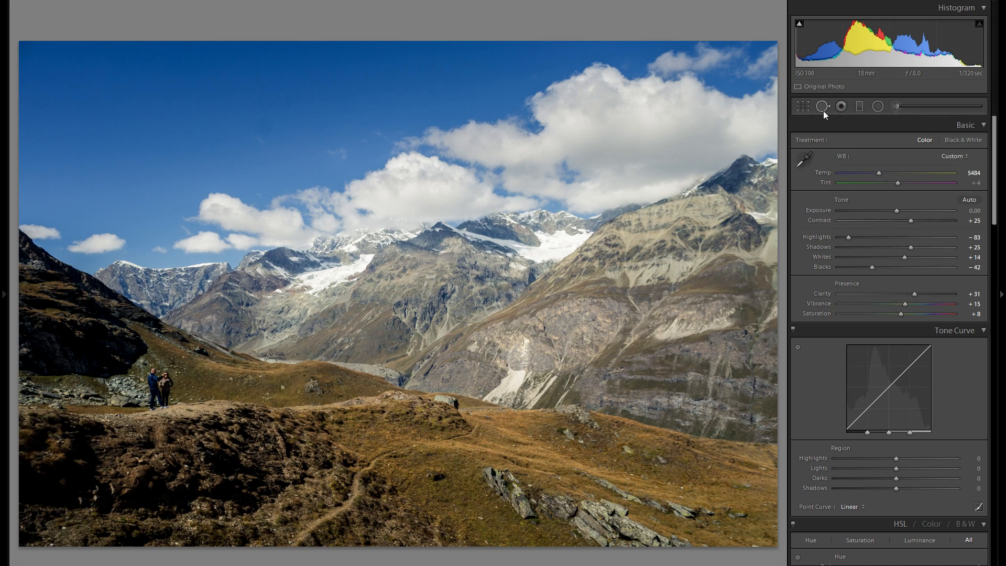
# Step: Activate the Adjustment Brush and turn on Solo Mode for the develop sections
pyautogui.click(895, 107)
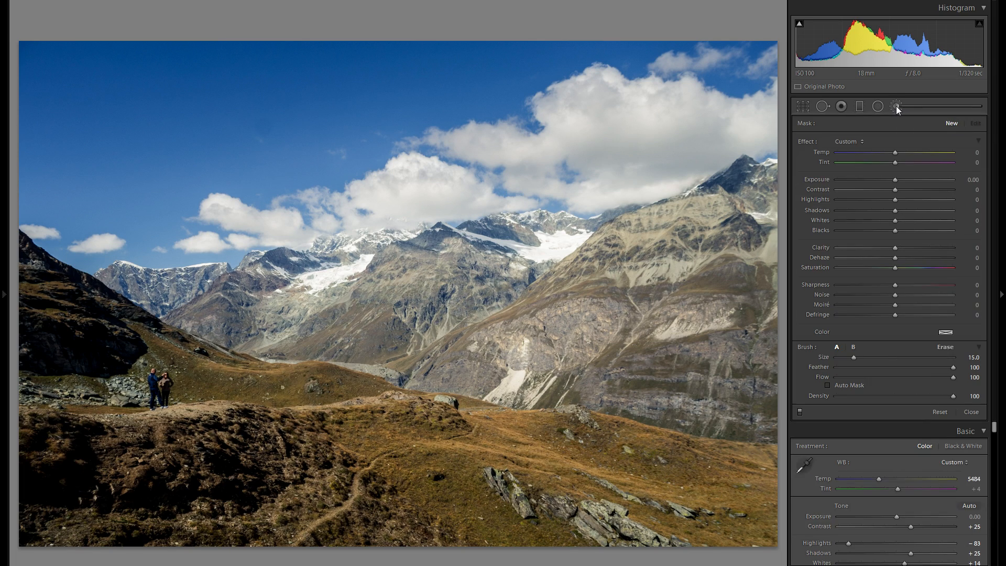
pyautogui.rightClick(857, 428)
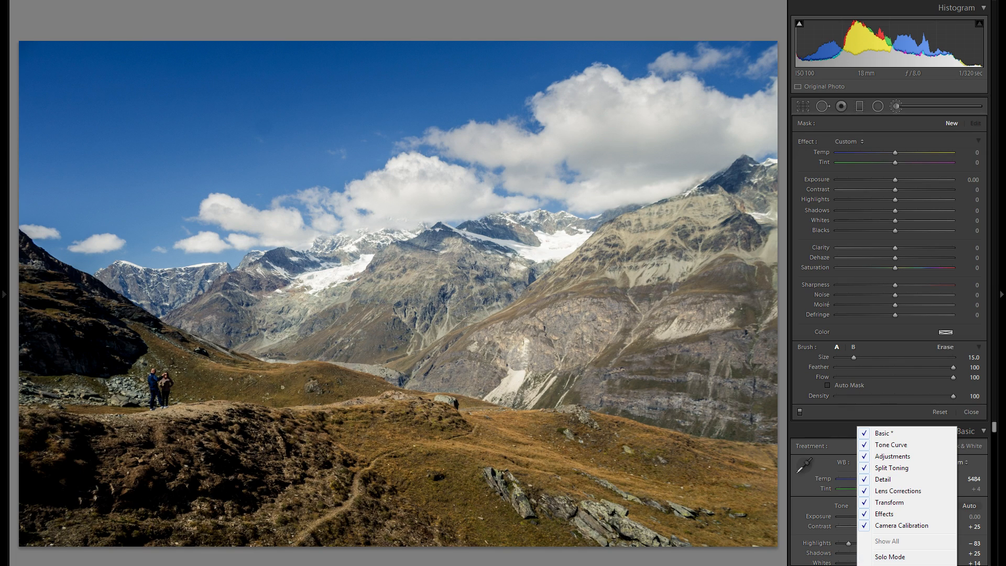
pyautogui.click(906, 558)
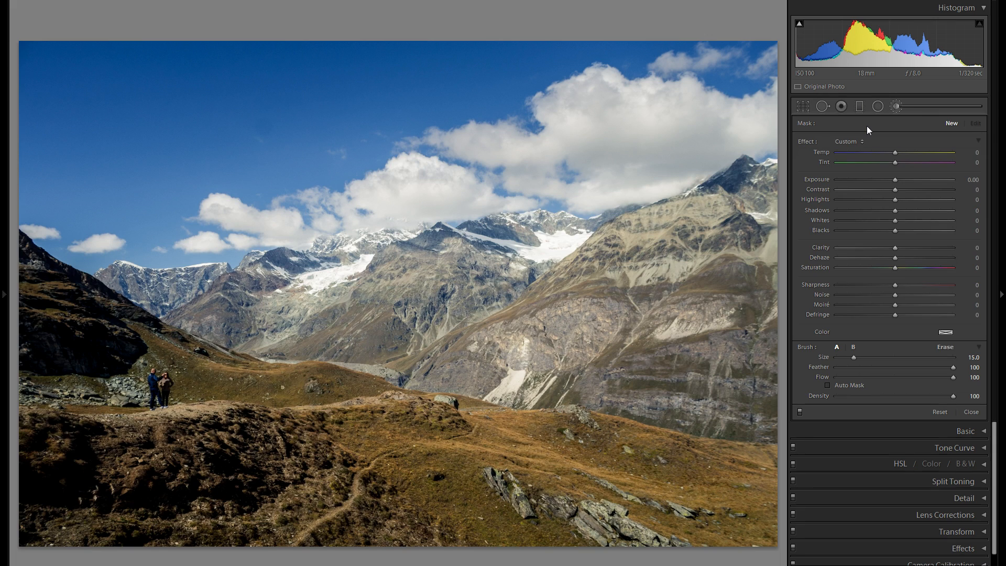
pyautogui.scroll(-1, 901, 446)
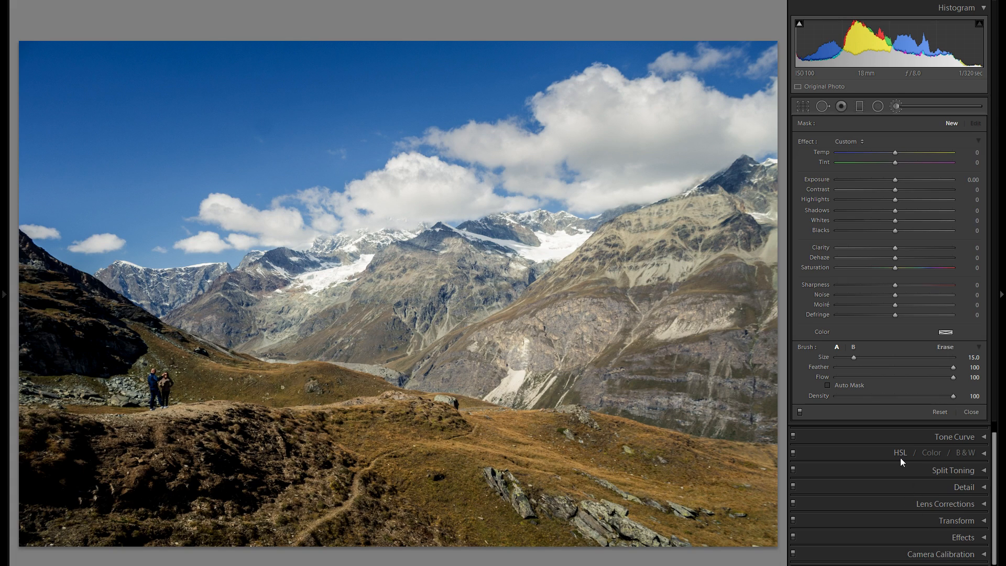
pyautogui.scroll(1, 900, 461)
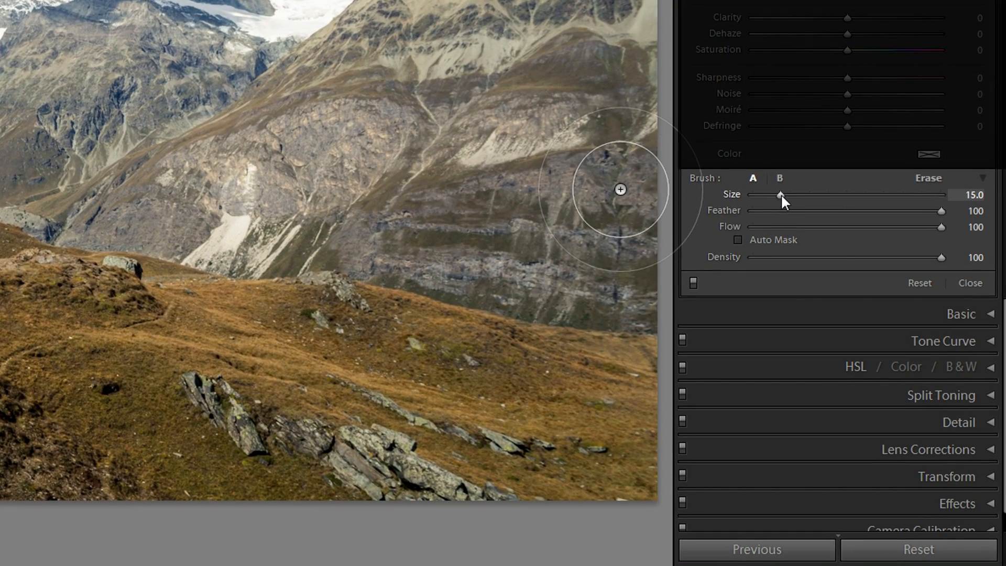
# Step: Try a brush dab of size 60.6 with exposure -3.75 on the central mountains and delete it
pyautogui.moveTo(780, 195); pyautogui.dragTo(867, 195)
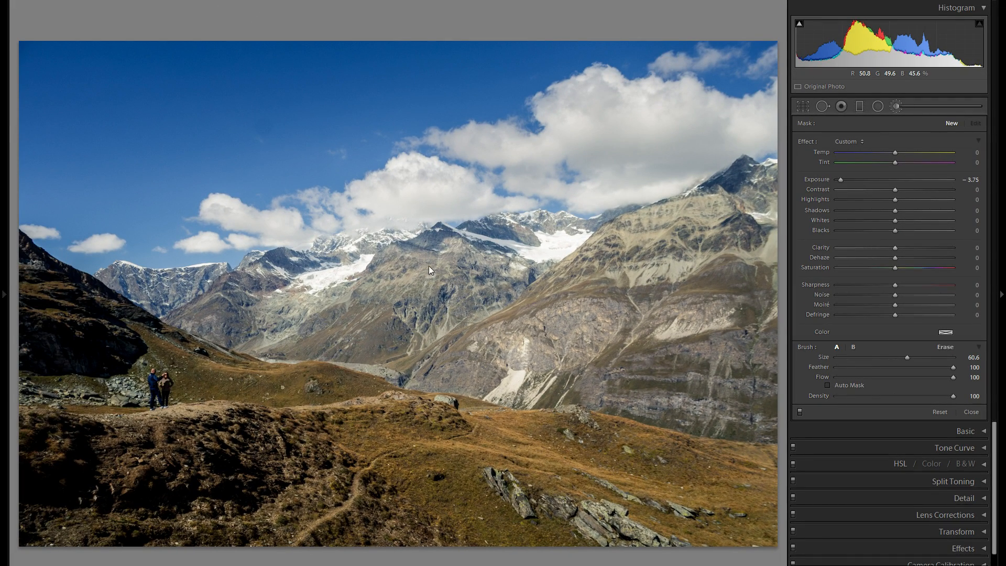
pyautogui.click(408, 261)
pyautogui.rightClick(408, 261)
pyautogui.click(429, 279)
# Step: Set the brush size to 10.4, paint a feather-100 spot on the mountain slope and set its exposure to -3.24
pyautogui.moveTo(906, 358); pyautogui.dragTo(846, 358)
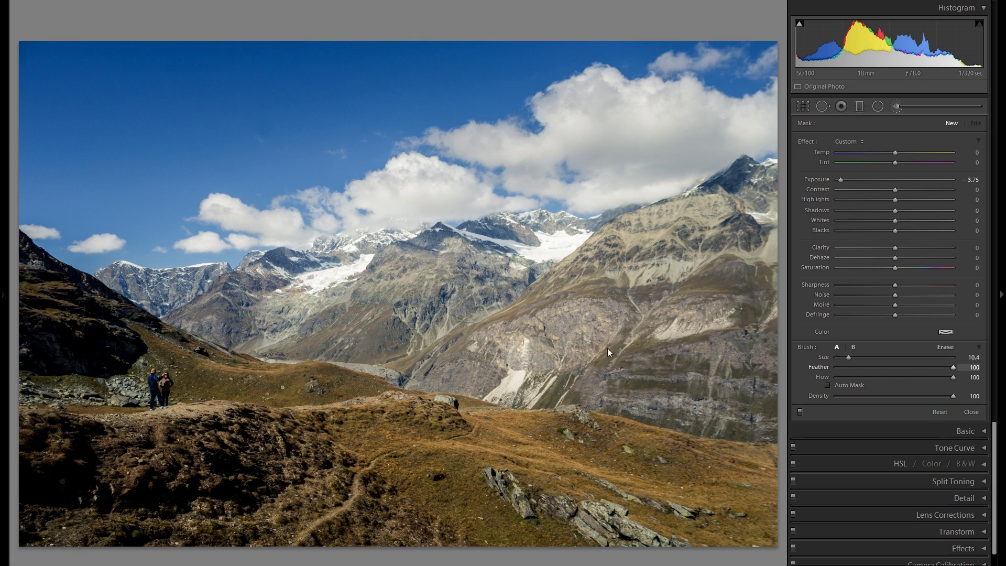
pyautogui.click(580, 325)
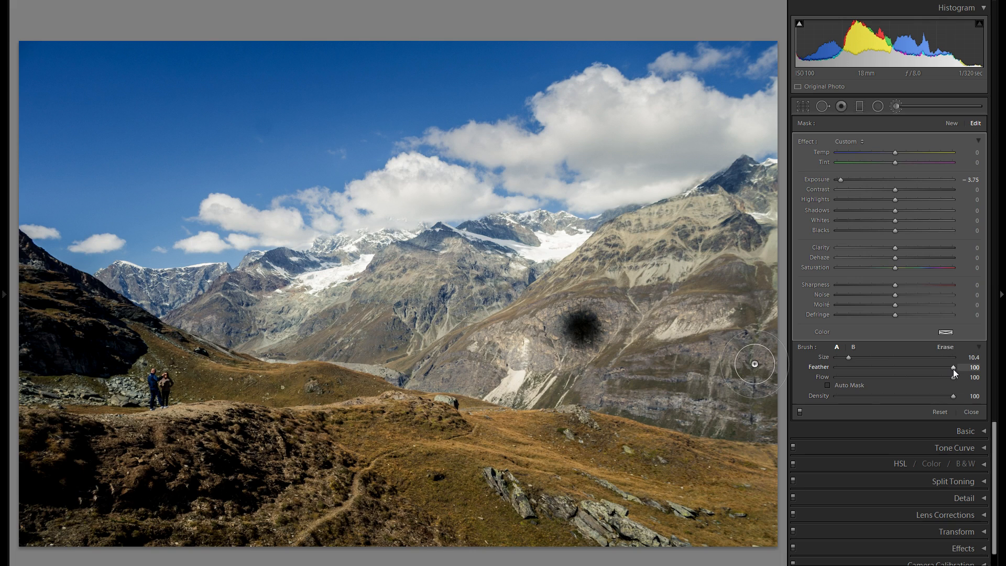
pyautogui.click(860, 180)
pyautogui.moveTo(859, 180); pyautogui.dragTo(848, 179)
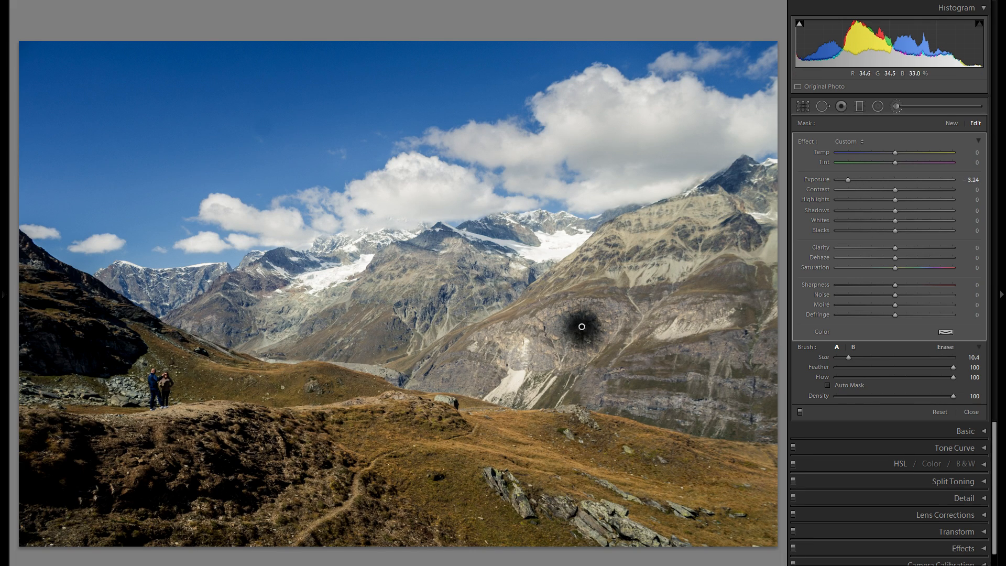
# Step: Paint a second spot with feather 0 beside the soft one, restore the feather to 100 and delete the brush adjustment
pyautogui.click(836, 366)
pyautogui.click(688, 329)
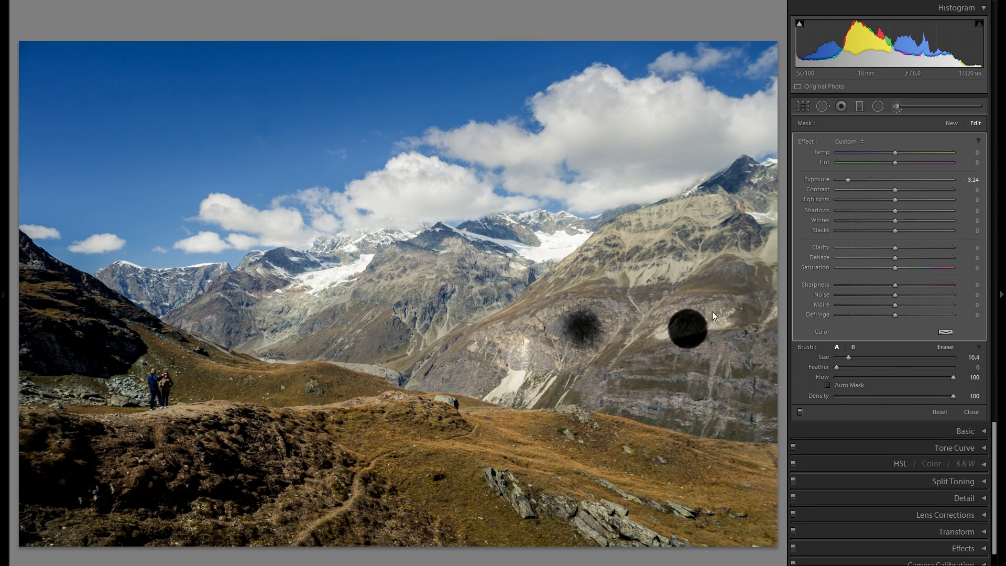
pyautogui.moveTo(836, 366); pyautogui.dragTo(951, 369)
pyautogui.rightClick(582, 327)
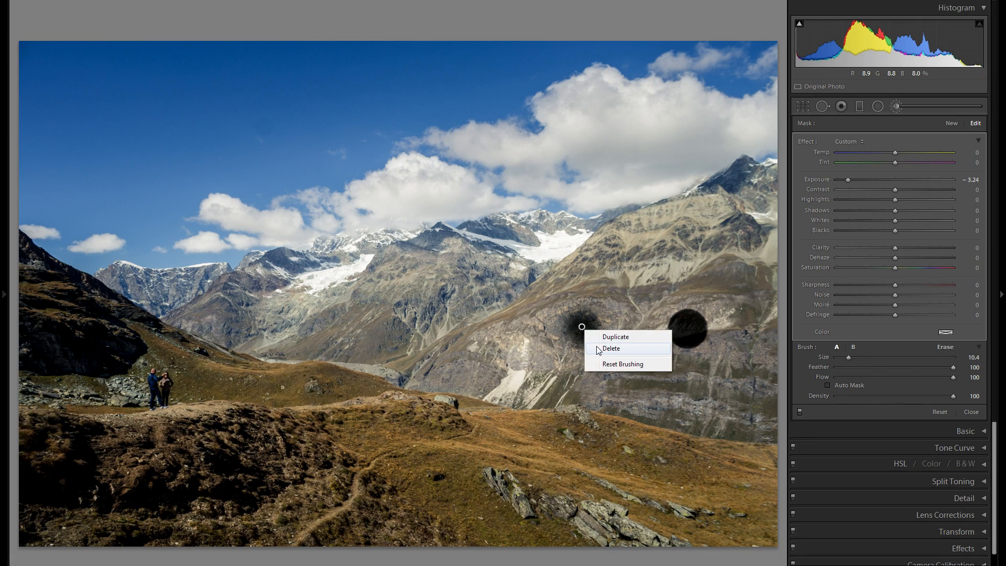
pyautogui.click(597, 348)
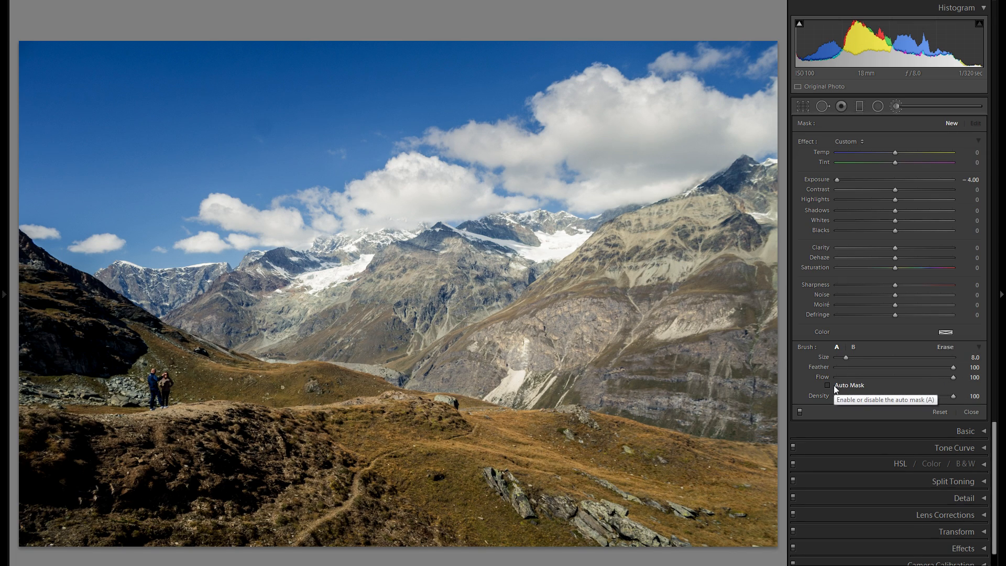
# Step: Turn on Auto Mask, paint a size 8.0 stroke with exposure -4.00 across the mountain slope and inspect it up close
pyautogui.click(835, 388)
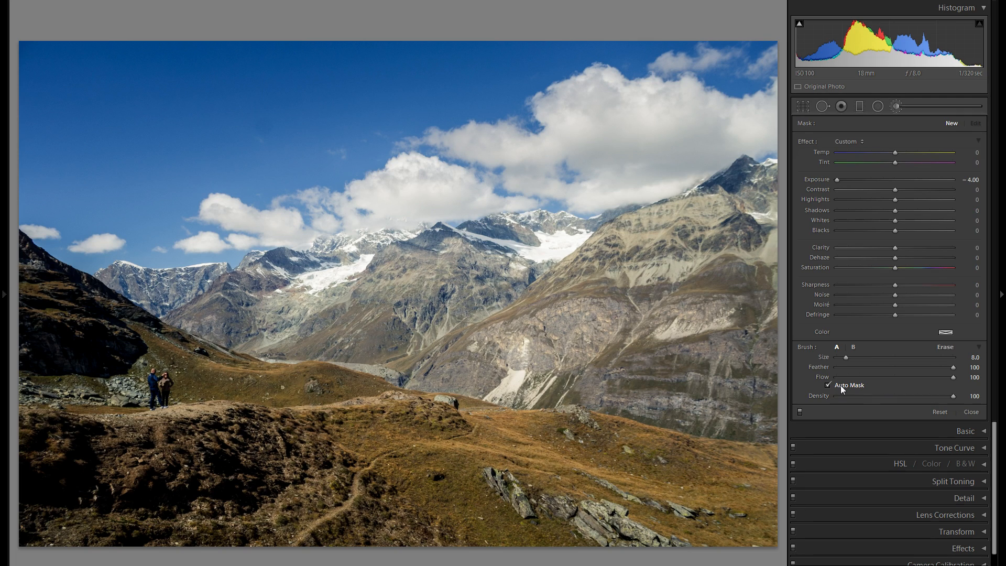
pyautogui.moveTo(601, 309); pyautogui.dragTo(459, 361)
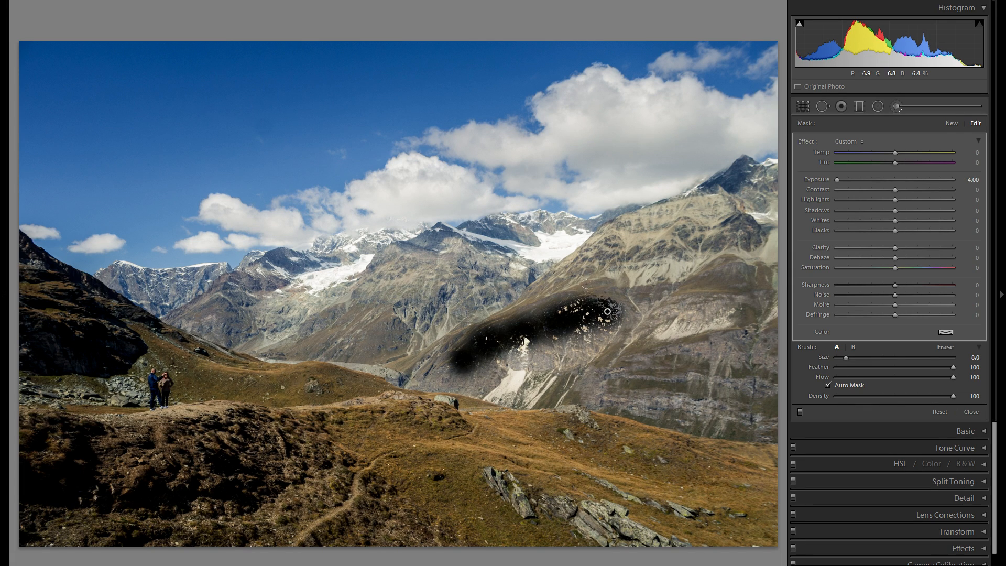
pyautogui.click(578, 311)
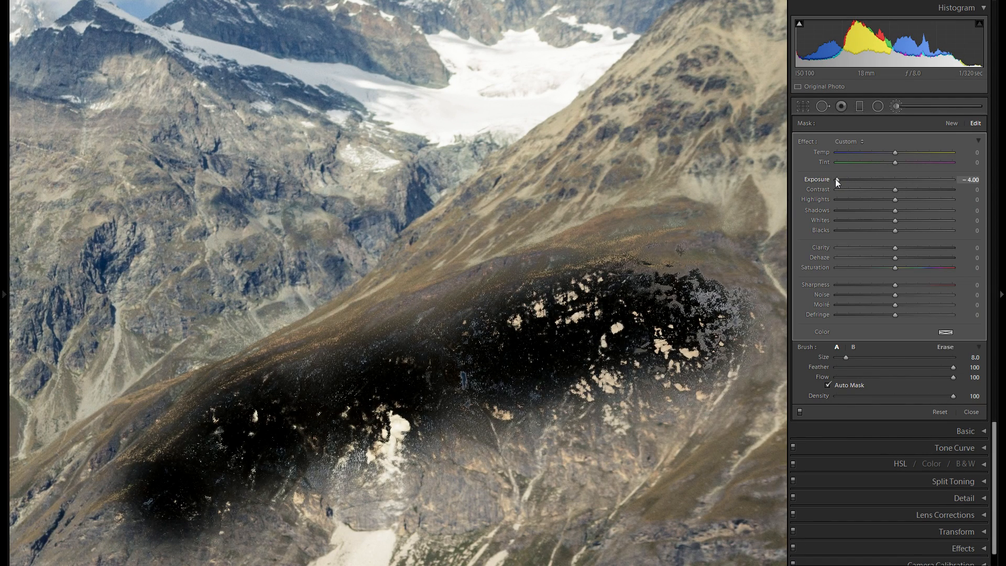
pyautogui.moveTo(461, 381); pyautogui.dragTo(621, 308)
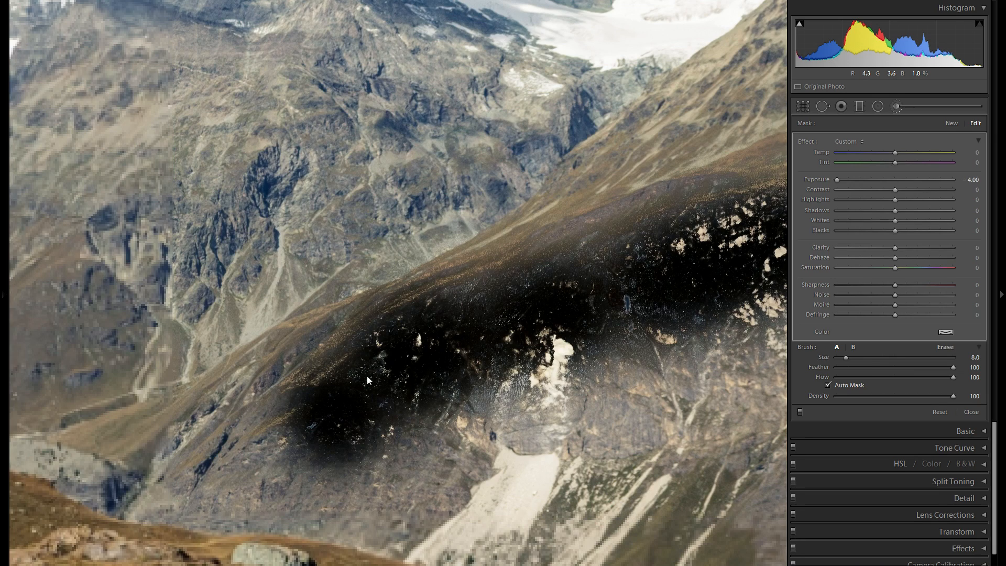
pyautogui.moveTo(528, 286); pyautogui.dragTo(437, 292)
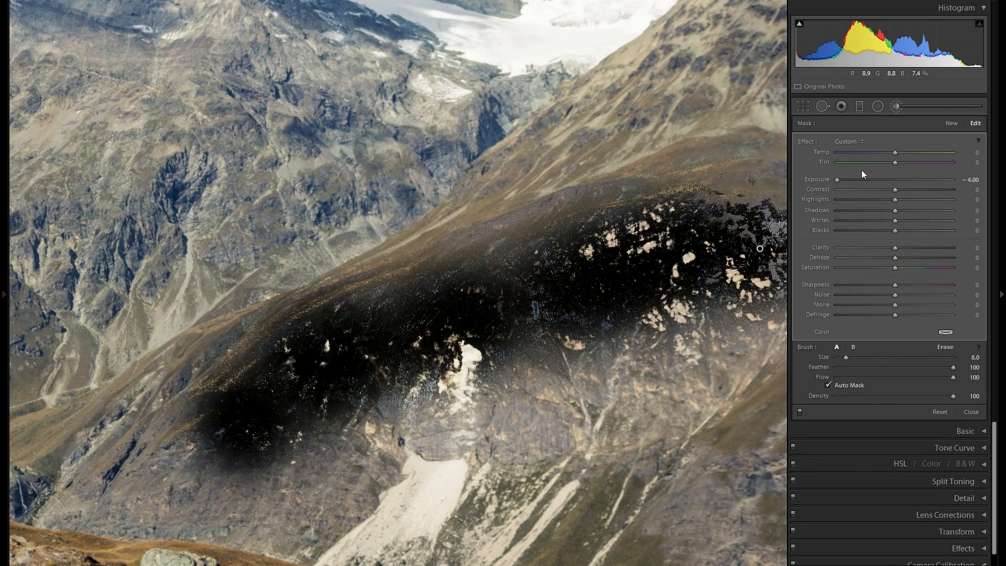
# Step: Reset the stroke's exposure to 0, delete the auto-masked brush adjustment and turn off Auto Mask
pyautogui.doubleClick(823, 179)
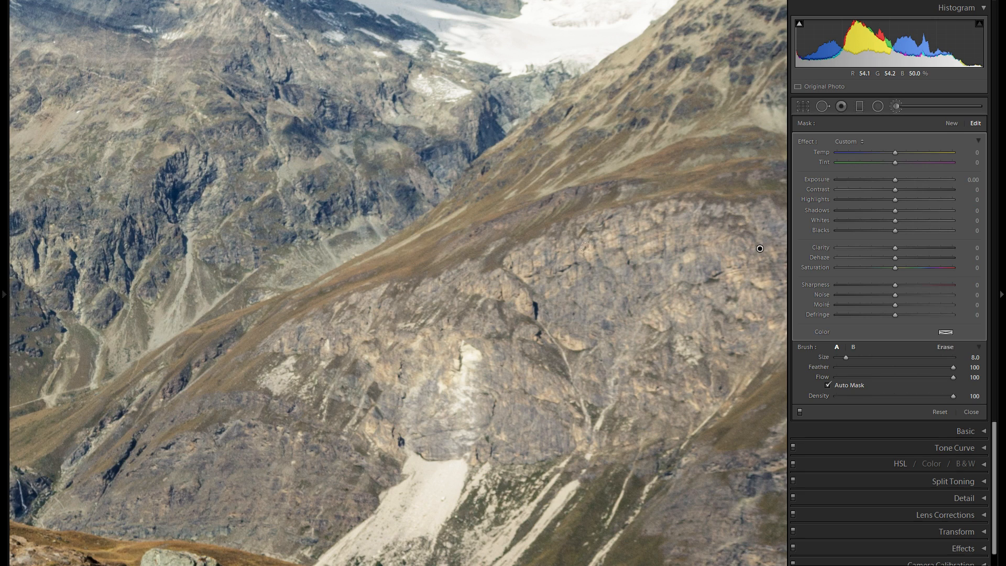
pyautogui.rightClick(760, 248)
pyautogui.click(784, 268)
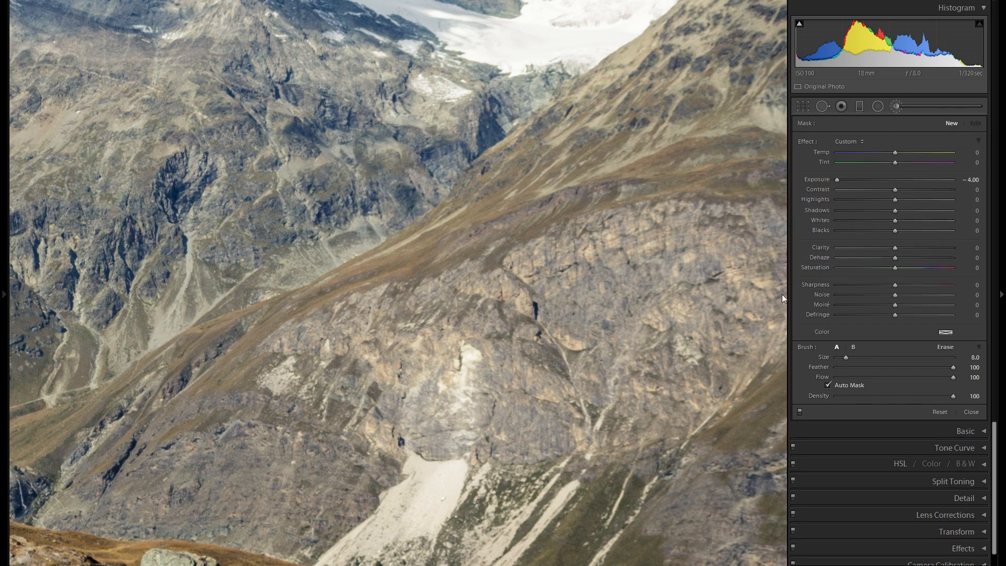
pyautogui.click(828, 385)
pyautogui.press('z')
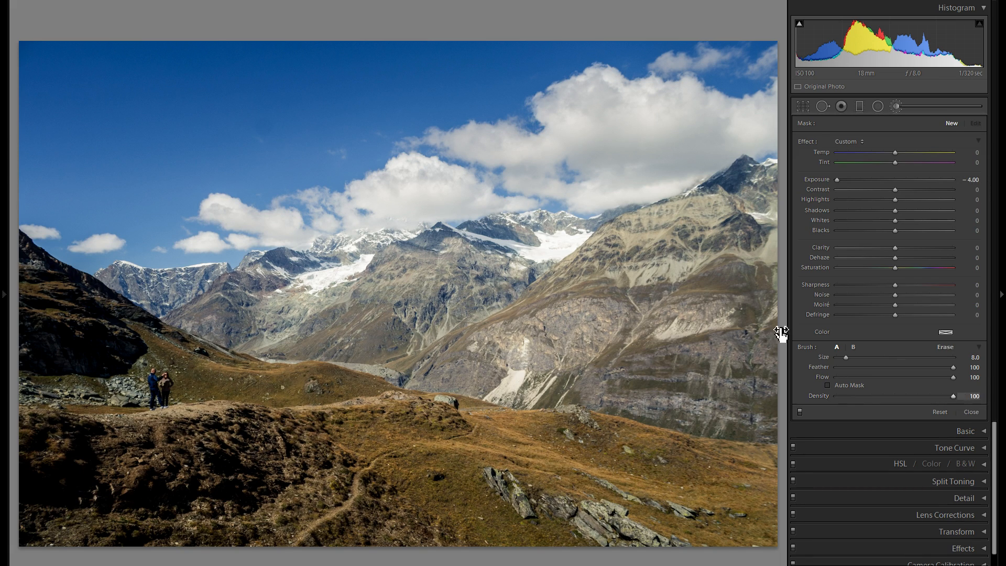
# Step: Compare exposure -4.00 strokes at density 100 and density 20 across the mountains, and delete the brush adjustment
pyautogui.click(690, 242)
pyautogui.moveTo(690, 243); pyautogui.dragTo(360, 352)
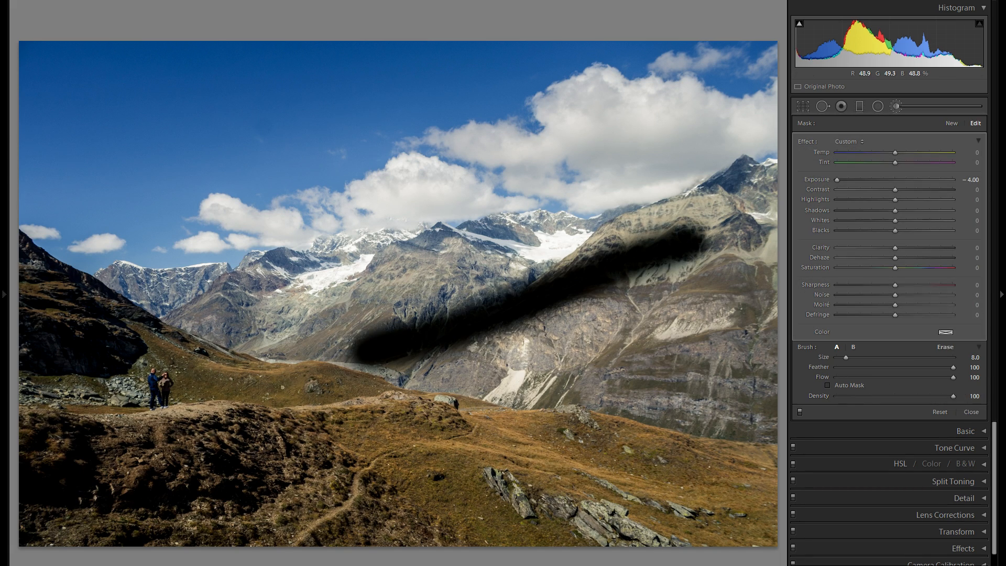
pyautogui.moveTo(862, 396); pyautogui.dragTo(860, 396)
pyautogui.moveTo(725, 309); pyautogui.dragTo(393, 372)
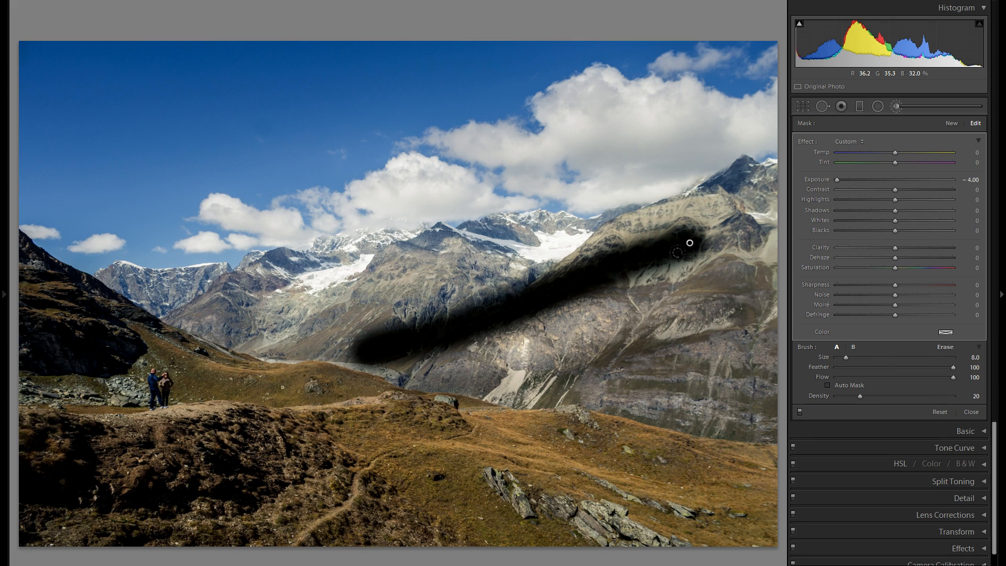
pyautogui.rightClick(692, 244)
pyautogui.click(718, 263)
# Step: Set the brush exposure to -0.42, try a dab on the mountain slope and delete it
pyautogui.click(889, 180)
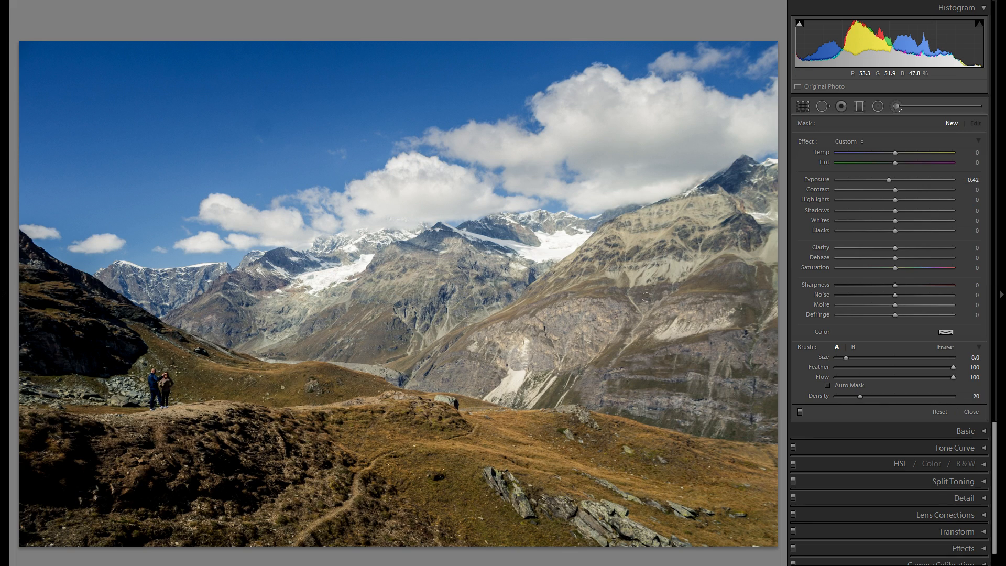
pyautogui.click(714, 302)
pyautogui.rightClick(713, 303)
pyautogui.click(739, 323)
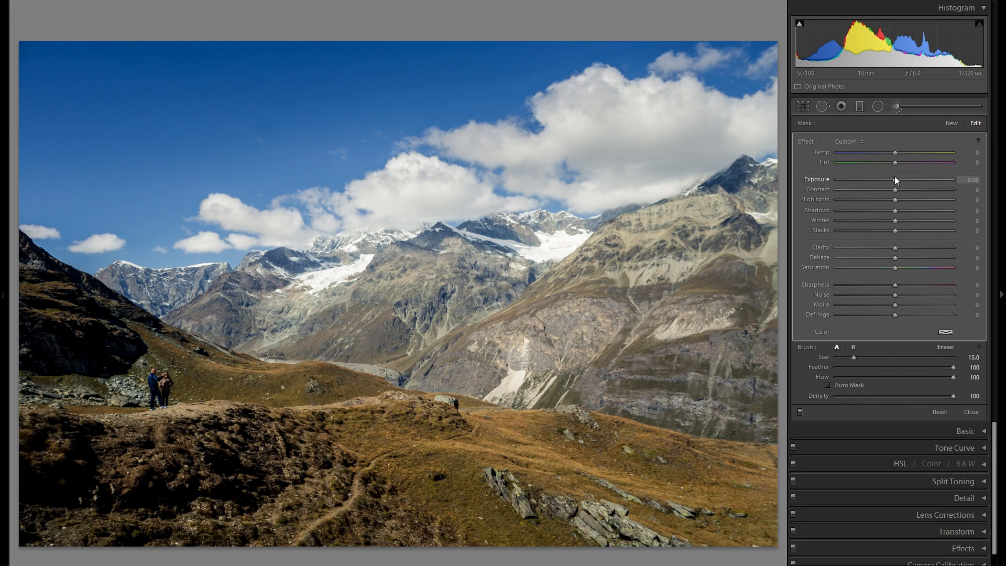
# Step: Set the brush to exposure 0.38, contrast -33, shadows 67 and clarity -31, and paint over the dark foreground hillside and left slope
pyautogui.moveTo(895, 210); pyautogui.dragTo(934, 210)
pyautogui.moveTo(895, 182); pyautogui.dragTo(901, 180)
pyautogui.click(876, 189)
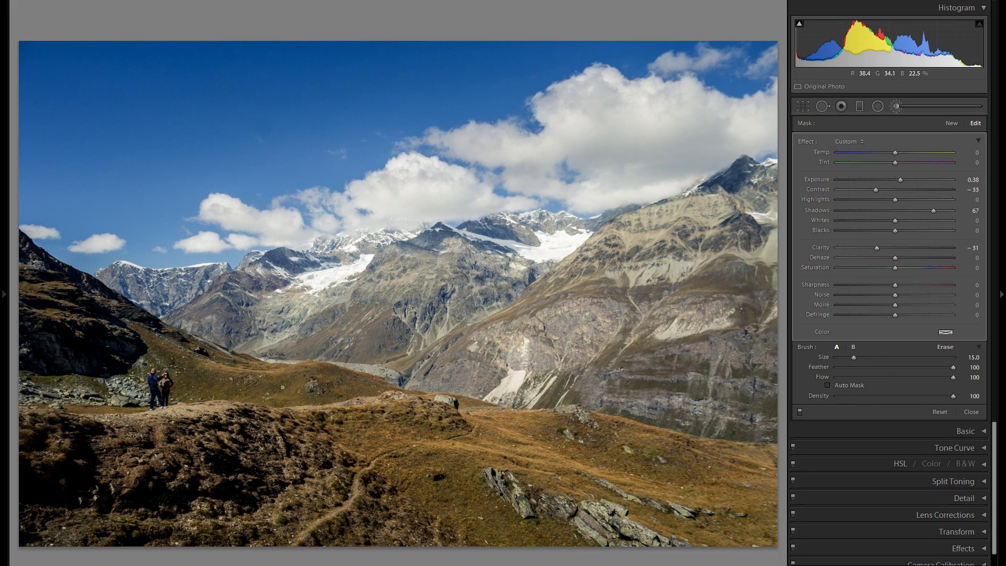
pyautogui.moveTo(296, 451)
pyautogui.mouseDown()
pyautogui.moveTo(168, 430)
pyautogui.moveTo(89, 502)
pyautogui.moveTo(47, 461)
pyautogui.moveTo(63, 325)
pyautogui.moveTo(89, 296)
pyautogui.moveTo(60, 319)
pyautogui.moveTo(32, 272)
pyautogui.mouseUp()
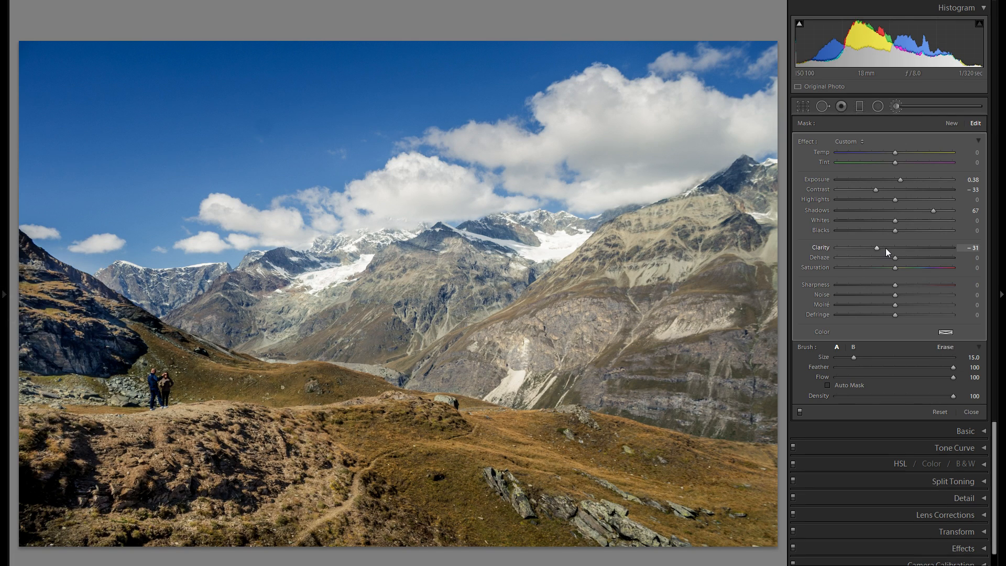
# Step: Soften the brush adjustment to contrast -17, shadows 27, clarity -19 and exposure 0.09, compare it off and on, and close the brush
pyautogui.click(885, 189)
pyautogui.click(910, 211)
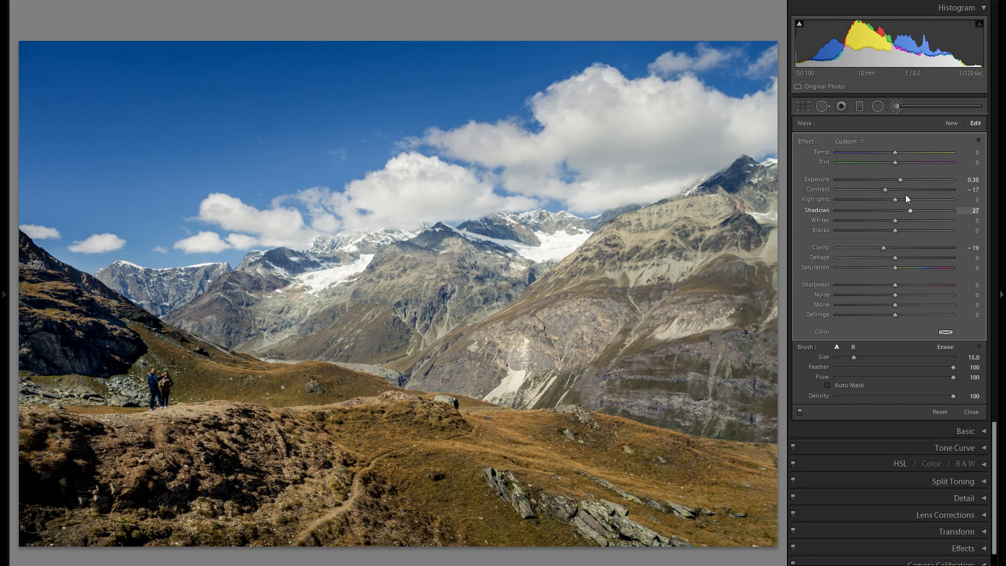
pyautogui.moveTo(901, 183); pyautogui.dragTo(898, 182)
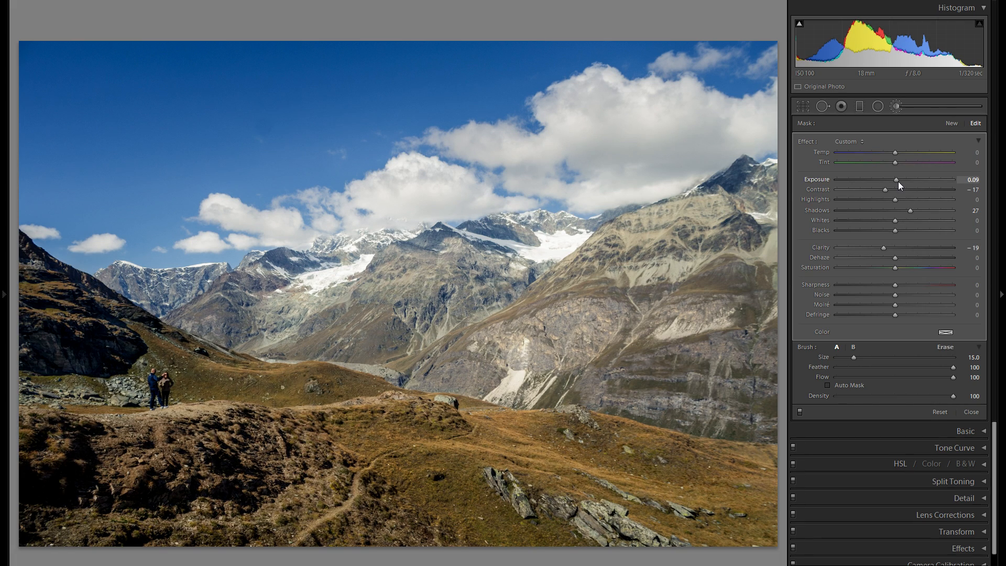
pyautogui.click(800, 411)
pyautogui.click(800, 412)
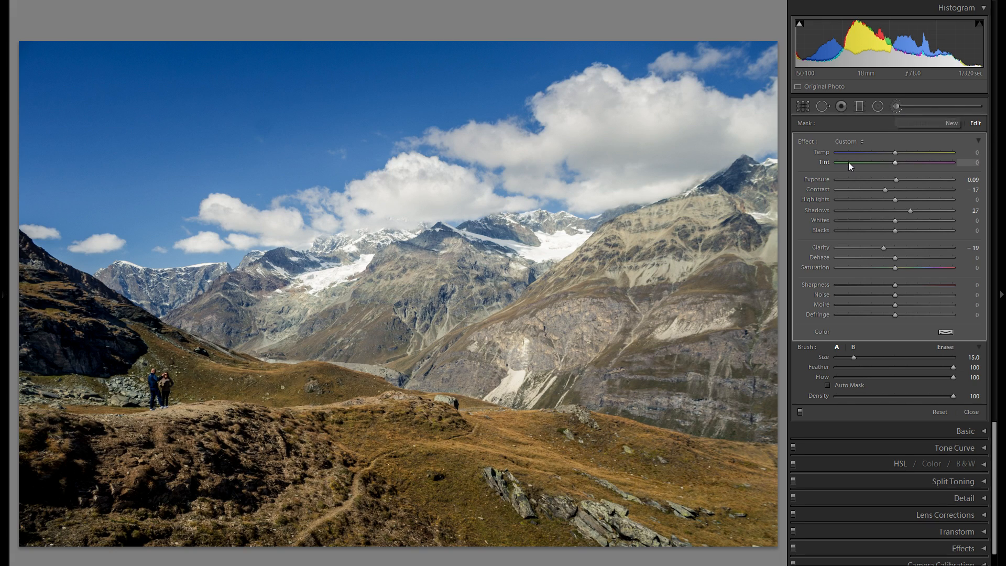
pyautogui.click(891, 103)
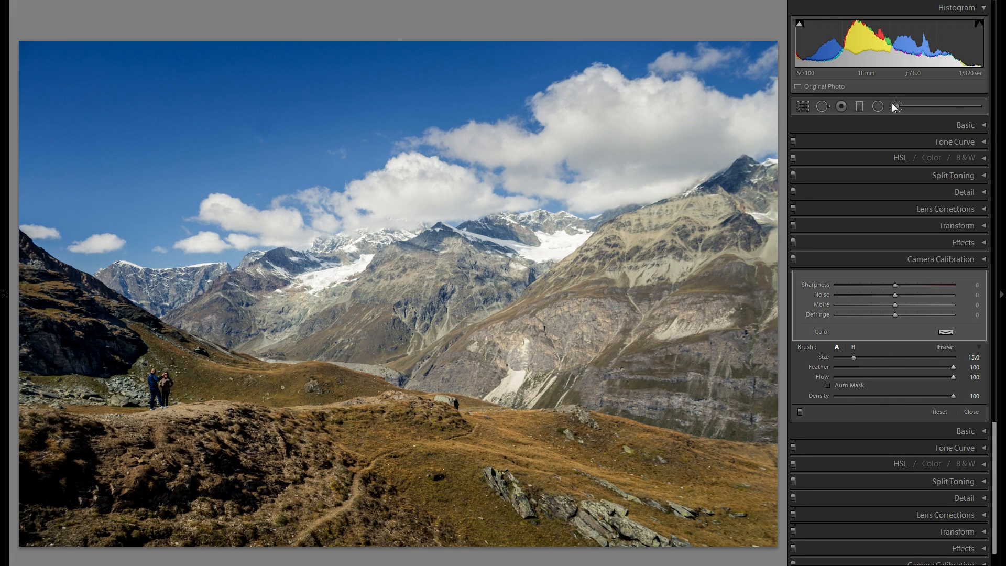
# Step: Try a radial filter with exposure -4.00 on the central mountains, shift it slightly and widen it into a flat ellipse across the range
pyautogui.click(877, 106)
pyautogui.click(877, 106)
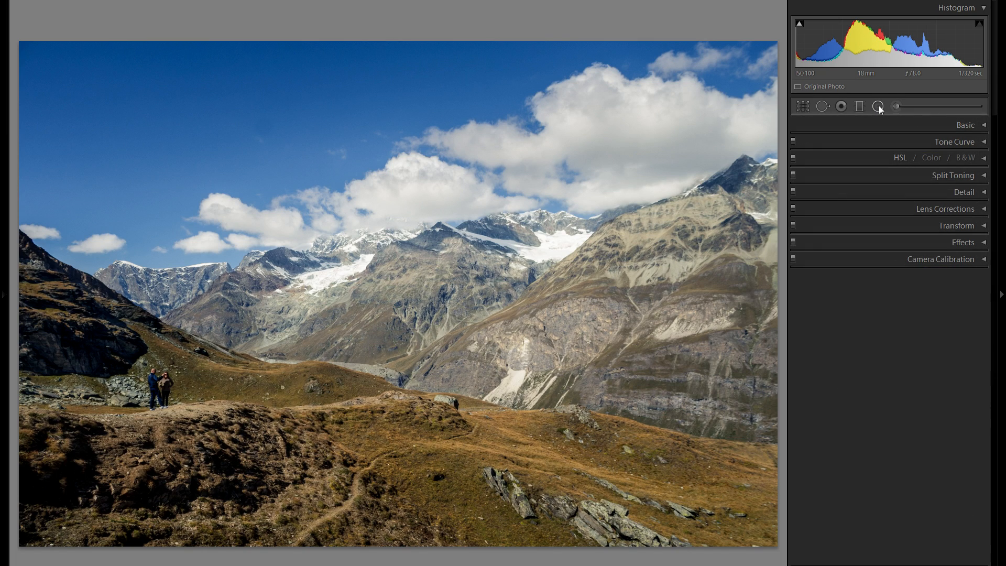
pyautogui.click(877, 105)
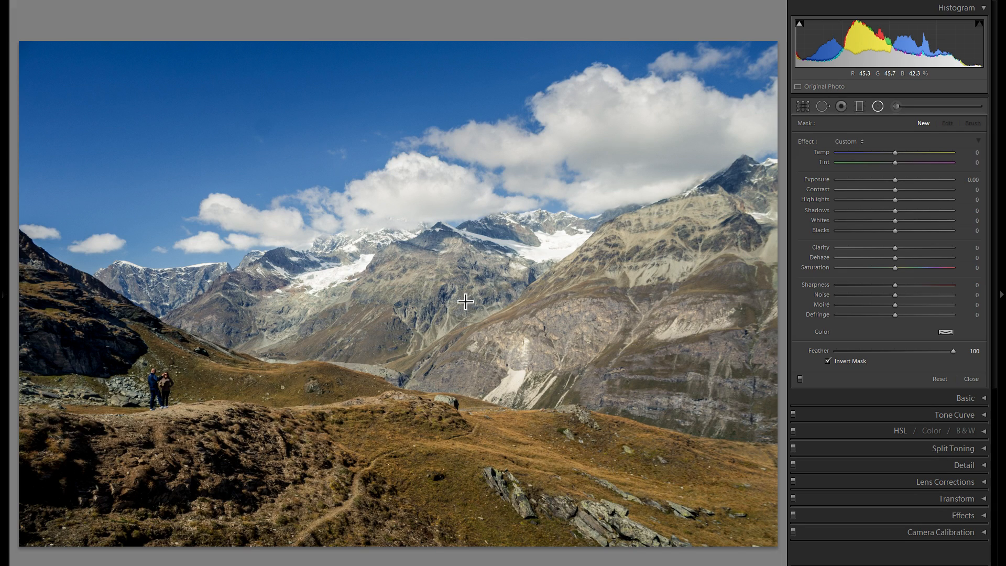
pyautogui.moveTo(407, 280); pyautogui.dragTo(491, 358)
pyautogui.moveTo(899, 181); pyautogui.dragTo(759, 192)
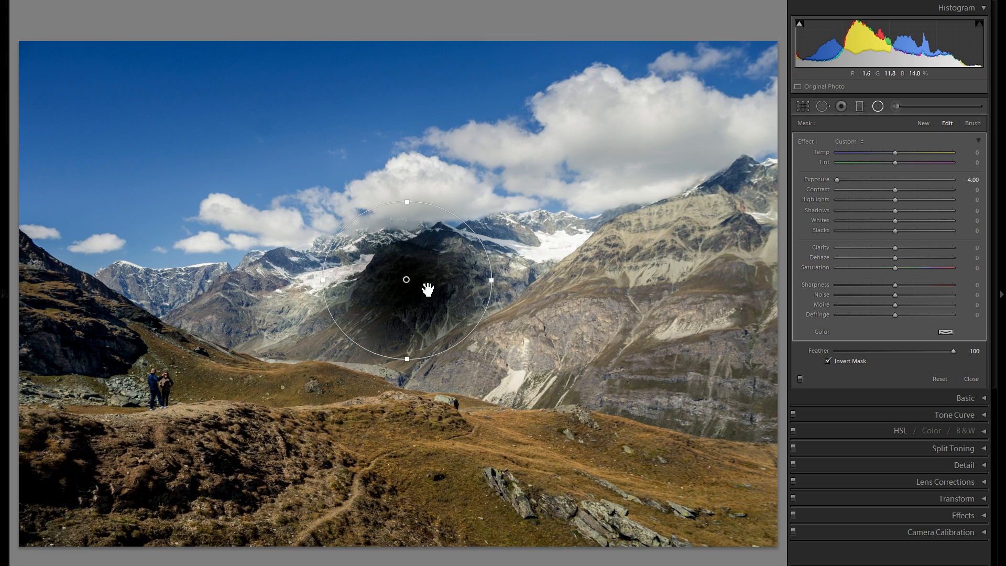
pyautogui.moveTo(410, 281); pyautogui.dragTo(433, 288)
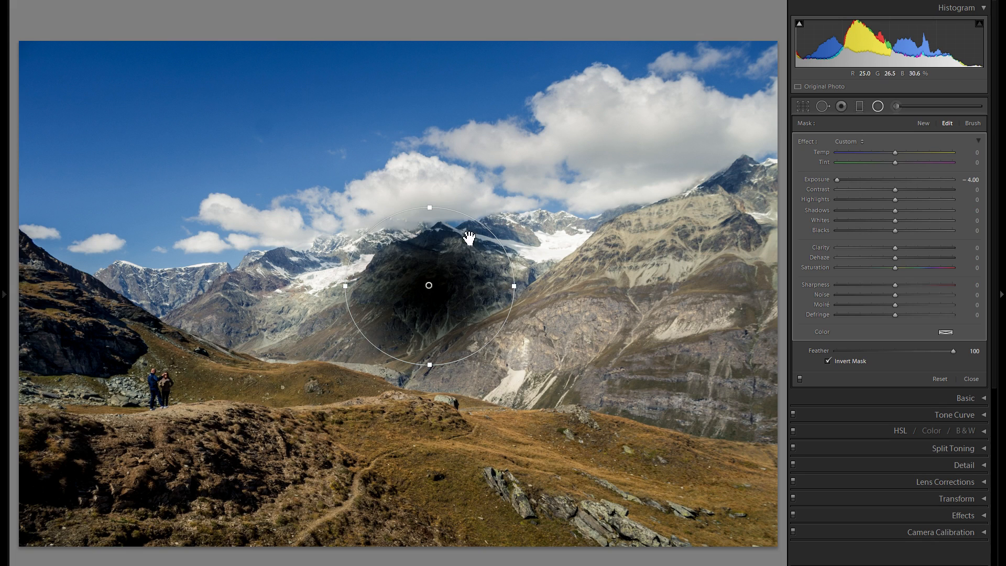
pyautogui.moveTo(514, 286); pyautogui.dragTo(726, 285)
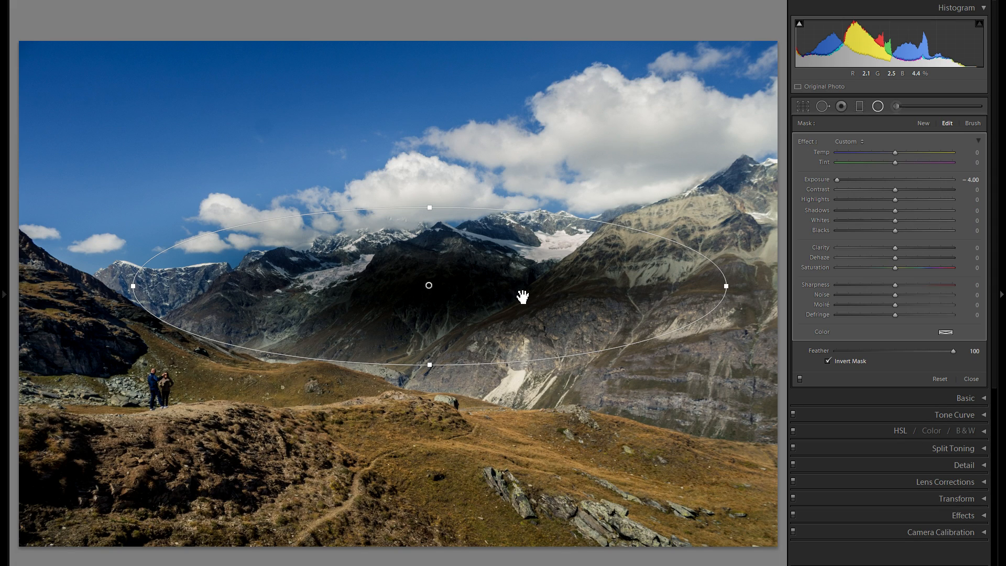
# Step: Reset the radial filter's exposure, try -0.56 instead and delete the filter
pyautogui.rightClick(485, 296)
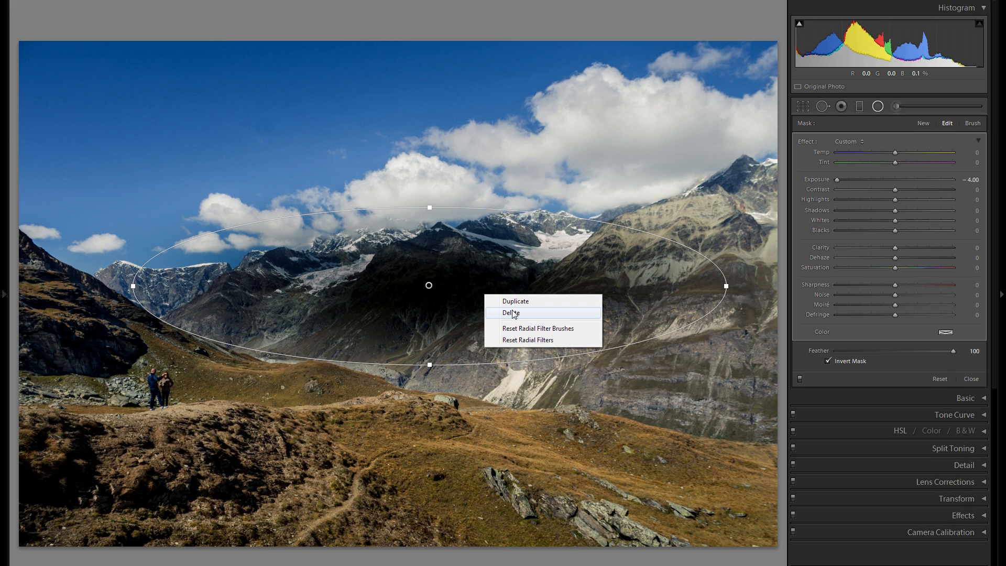
pyautogui.click(429, 290)
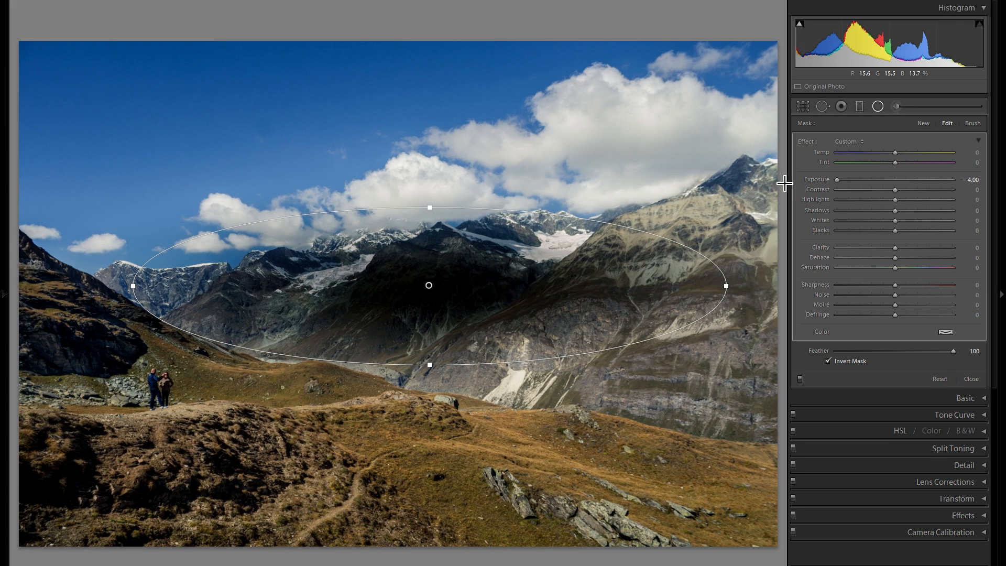
pyautogui.doubleClick(805, 177)
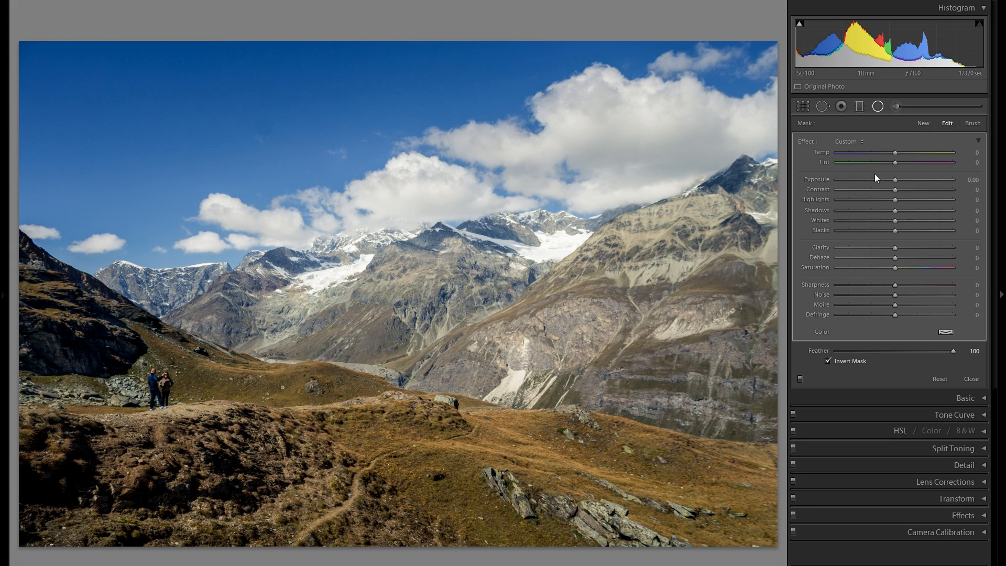
pyautogui.click(886, 179)
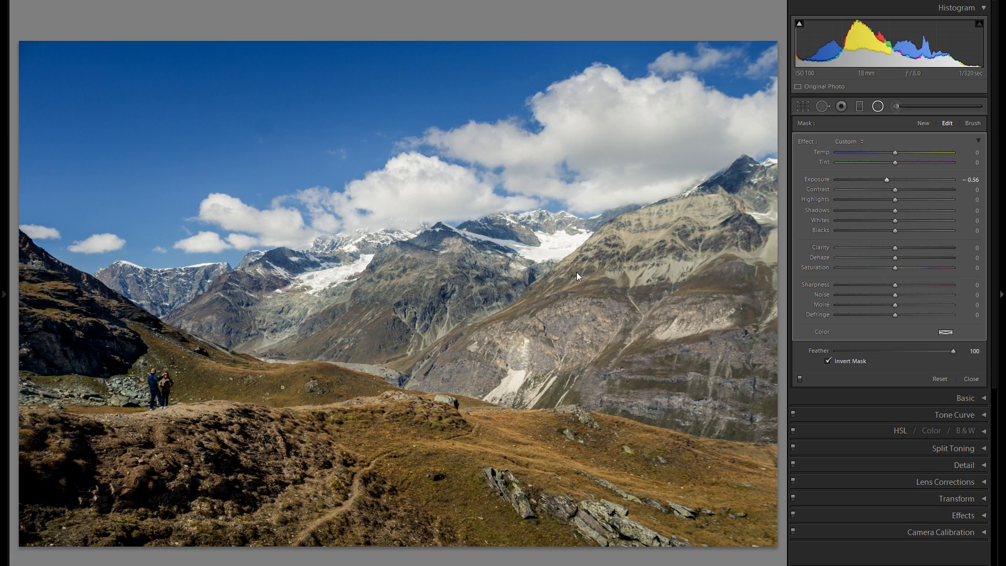
pyautogui.moveTo(451, 288)
pyautogui.rightClick(447, 286)
pyautogui.click(464, 300)
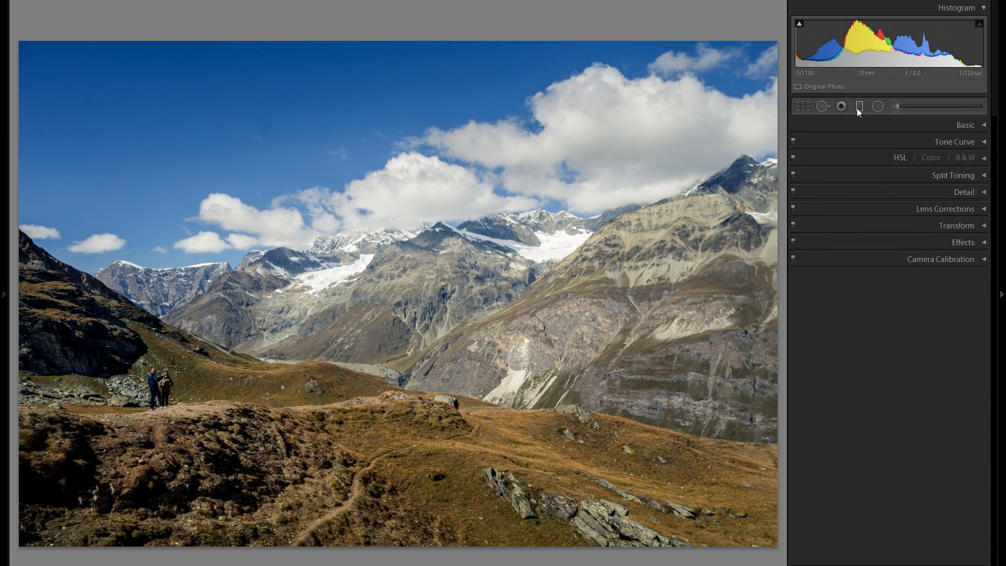
# Step: Try a graduated filter with exposure -4.00 from the upper sky down to the valley, and shift the gradient higher
pyautogui.click(857, 107)
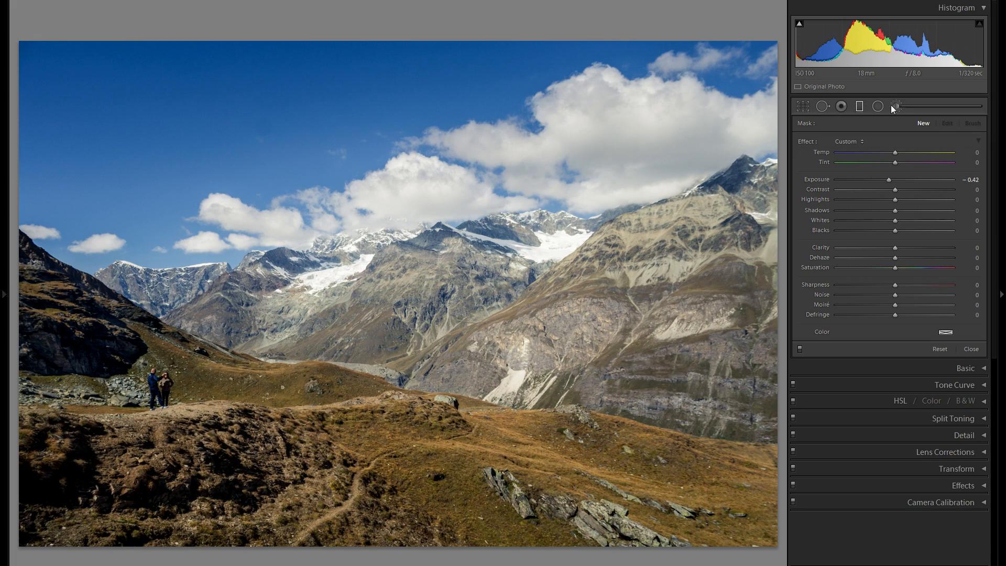
pyautogui.moveTo(819, 177); pyautogui.dragTo(482, 225)
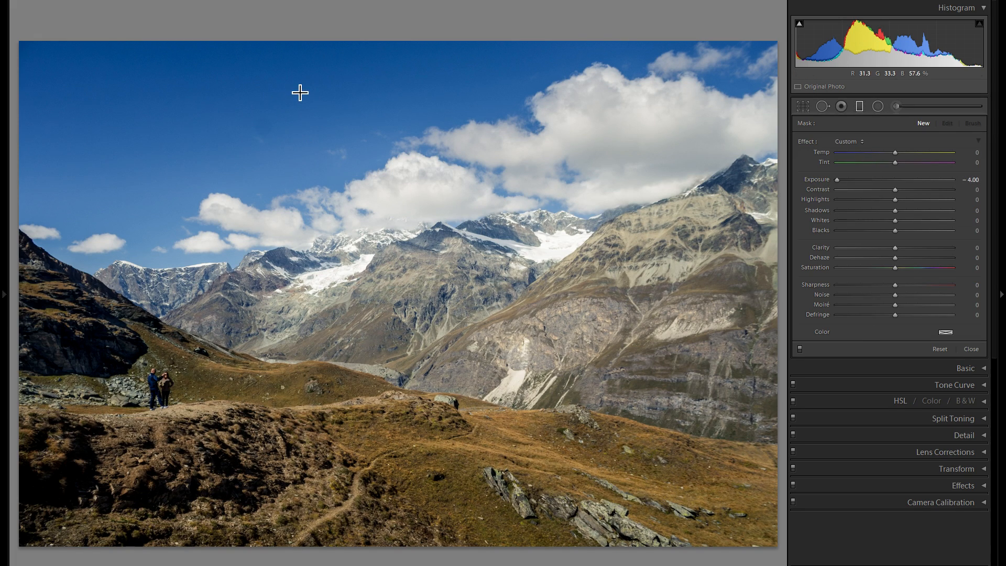
pyautogui.moveTo(300, 93); pyautogui.dragTo(308, 385)
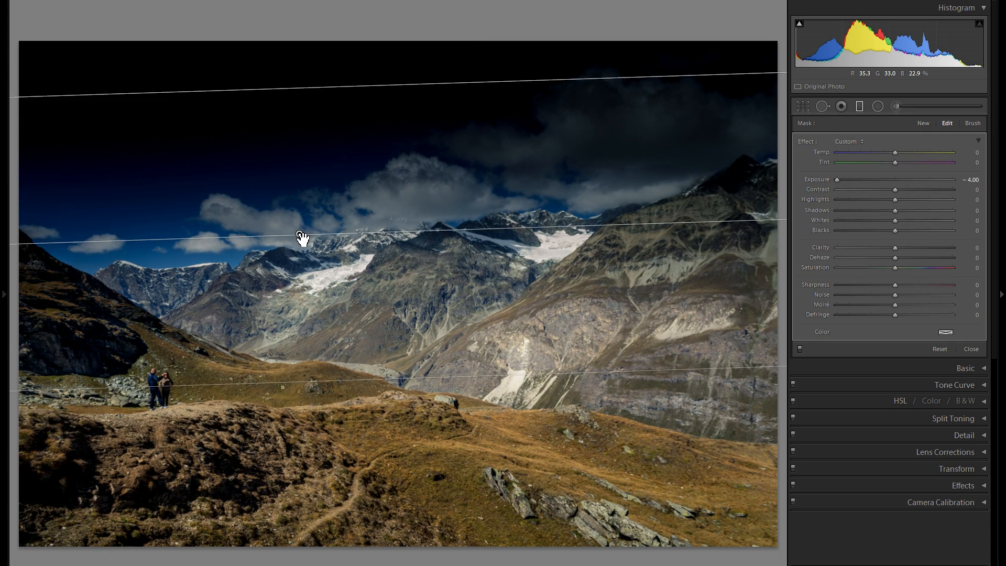
pyautogui.moveTo(320, 145); pyautogui.dragTo(319, 191)
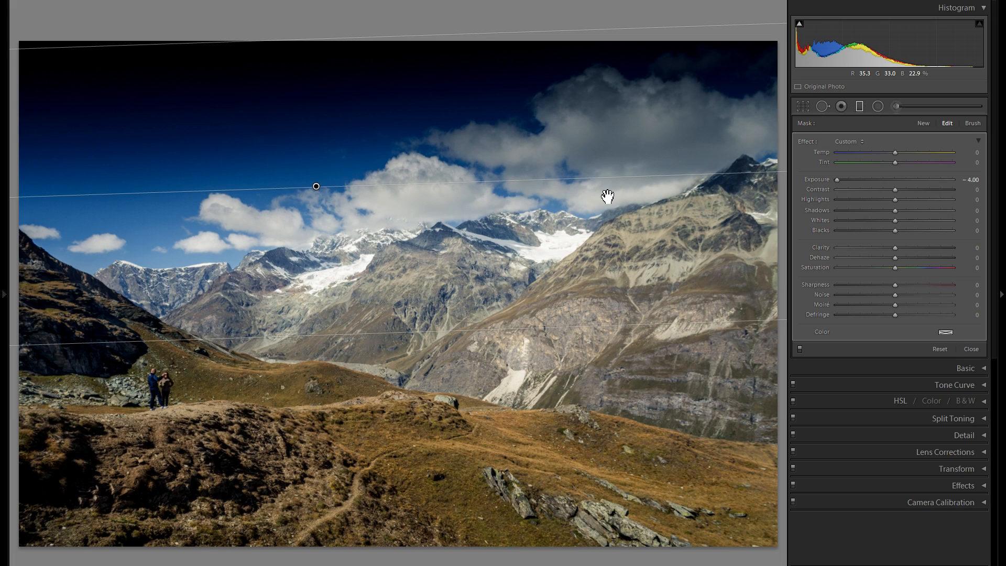
# Step: Rotate the graduated filter diagonally, narrow its transition toward the upper-right corner of the photo, and delete it
pyautogui.moveTo(632, 181); pyautogui.dragTo(611, 270)
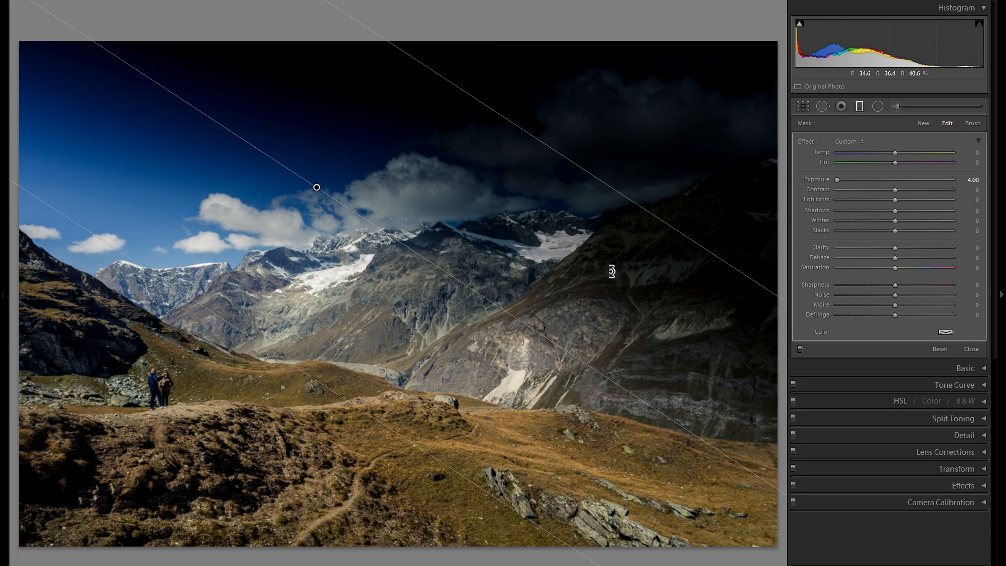
pyautogui.moveTo(289, 365); pyautogui.dragTo(222, 402)
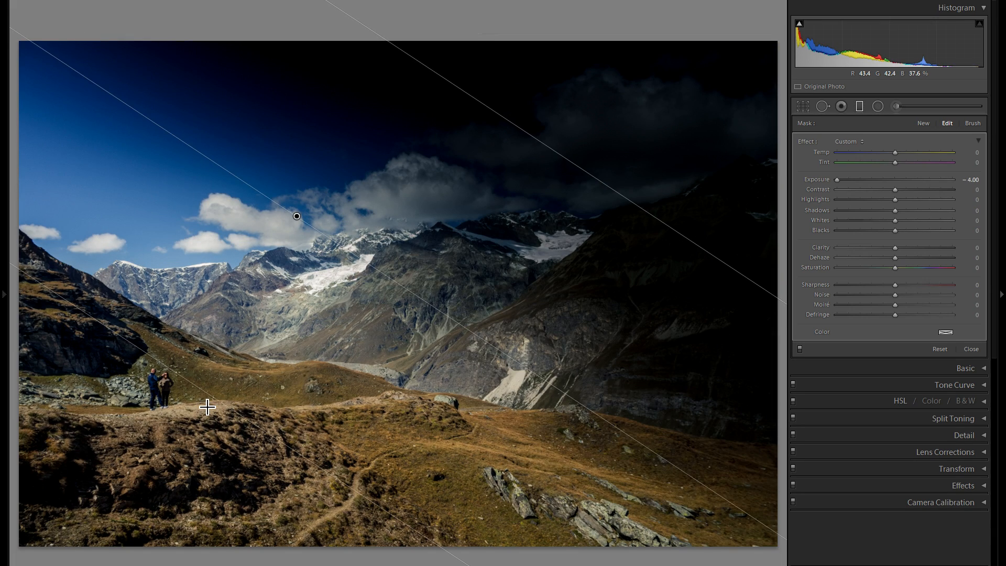
pyautogui.moveTo(274, 373); pyautogui.dragTo(550, 162)
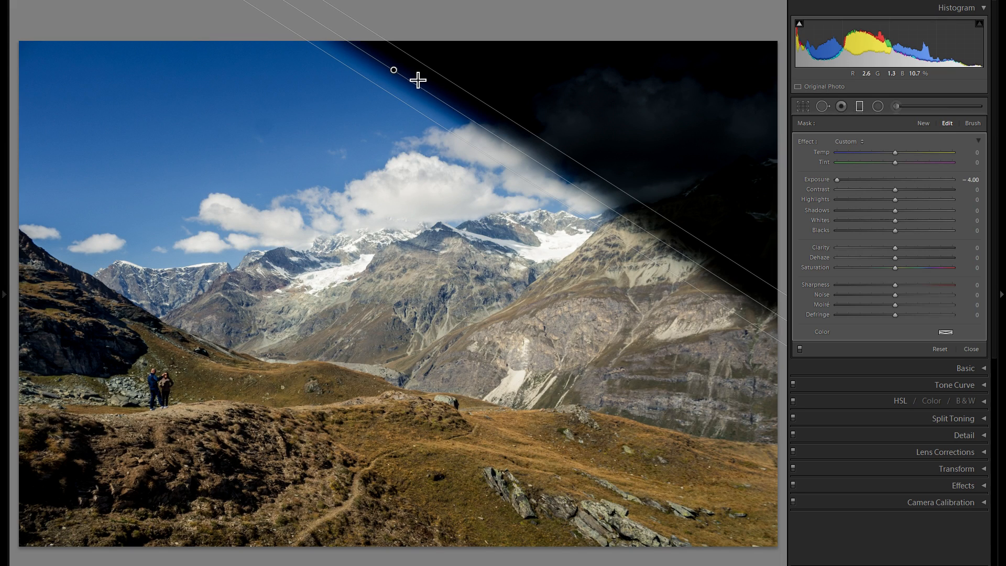
pyautogui.rightClick(395, 73)
pyautogui.click(435, 93)
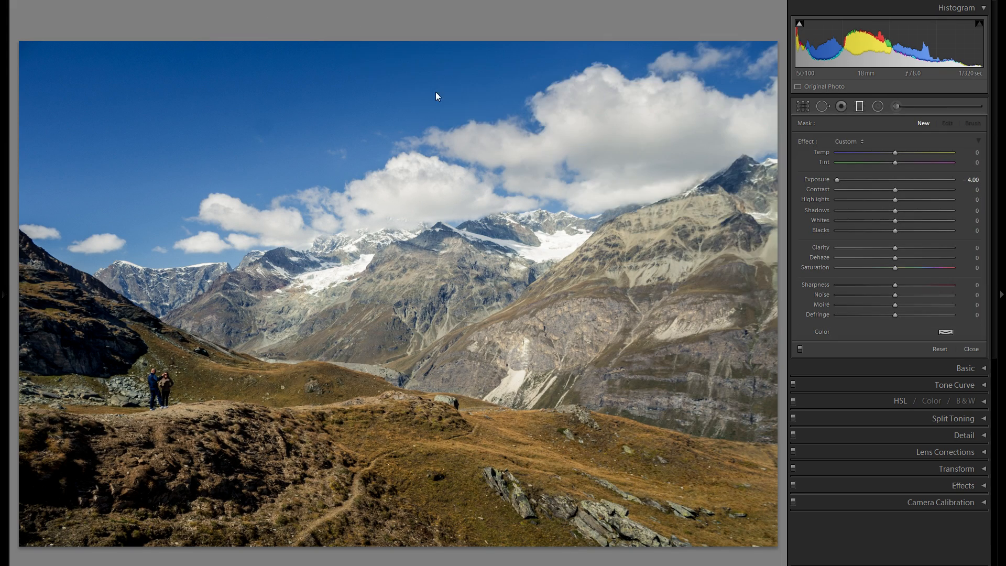
# Step: Try a slightly tilted graduated filter over the sky and mountains with exposure -0.56, reset the exposure, delete the filter and close the tool
pyautogui.click(860, 105)
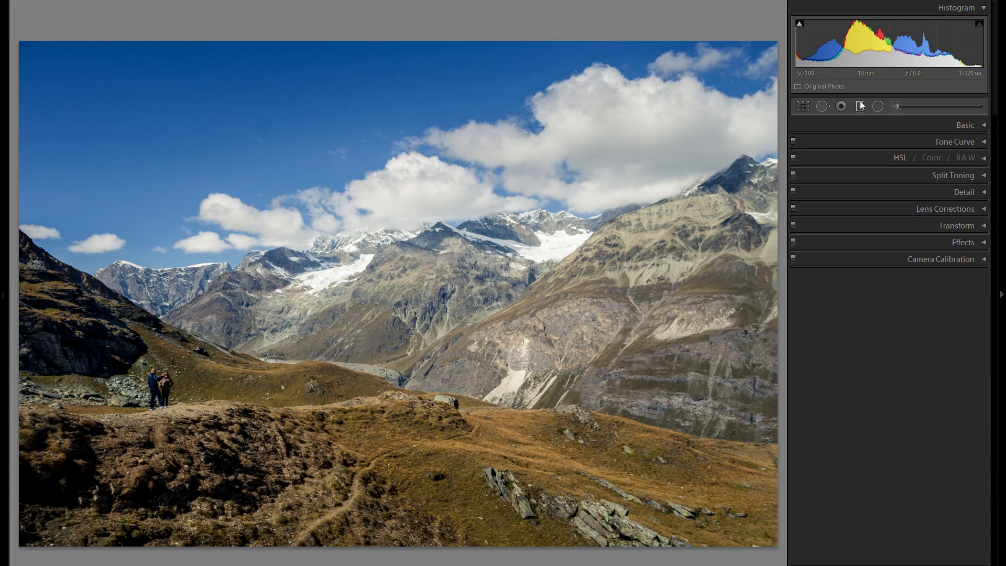
pyautogui.click(860, 104)
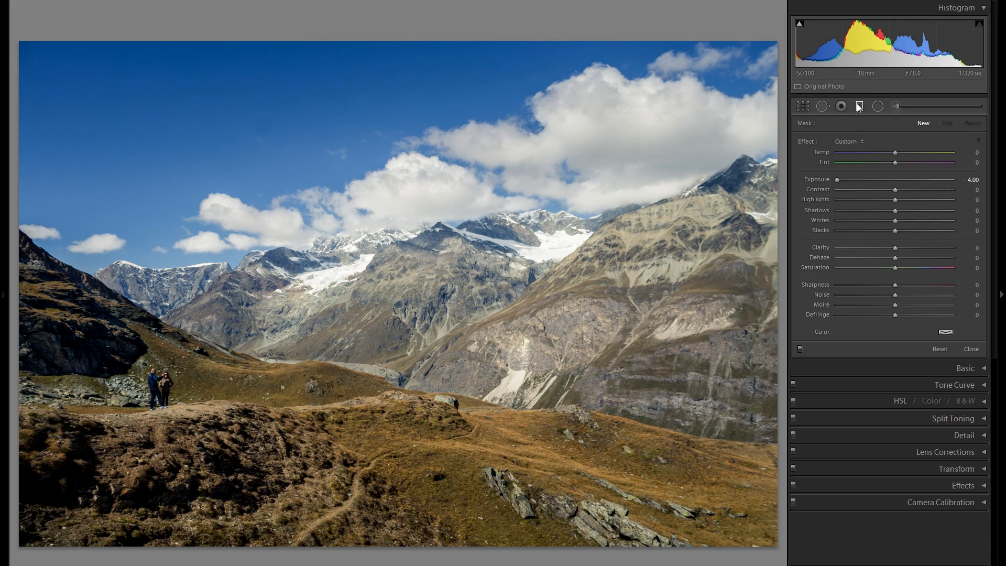
pyautogui.moveTo(353, 174); pyautogui.dragTo(383, 319)
pyautogui.moveTo(893, 180); pyautogui.dragTo(887, 180)
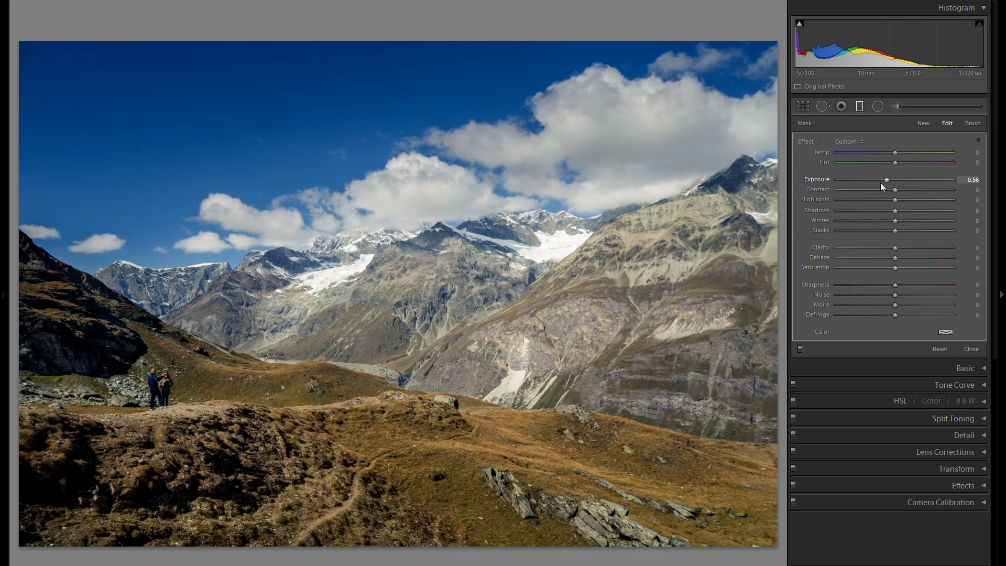
pyautogui.doubleClick(815, 179)
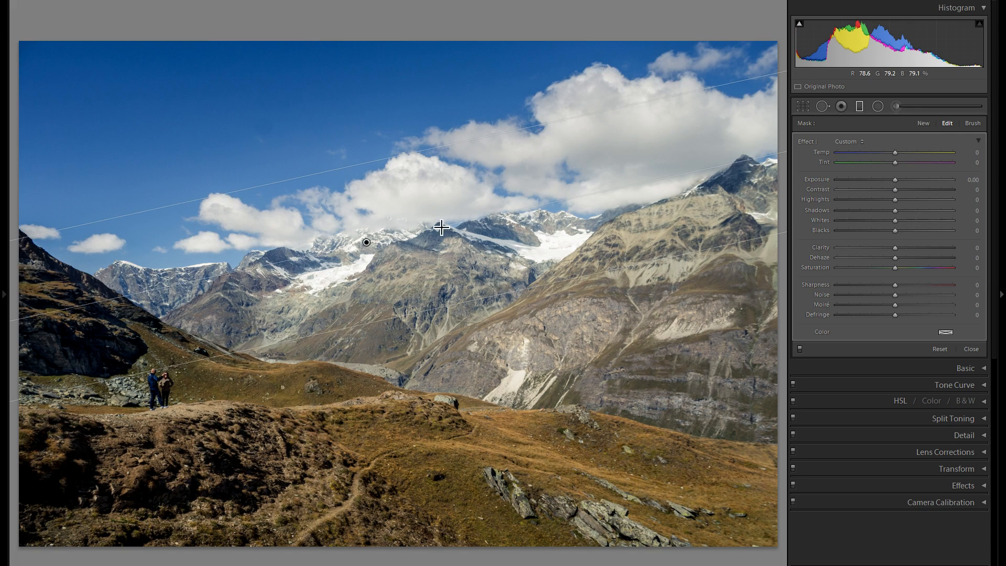
pyautogui.rightClick(366, 242)
pyautogui.click(396, 260)
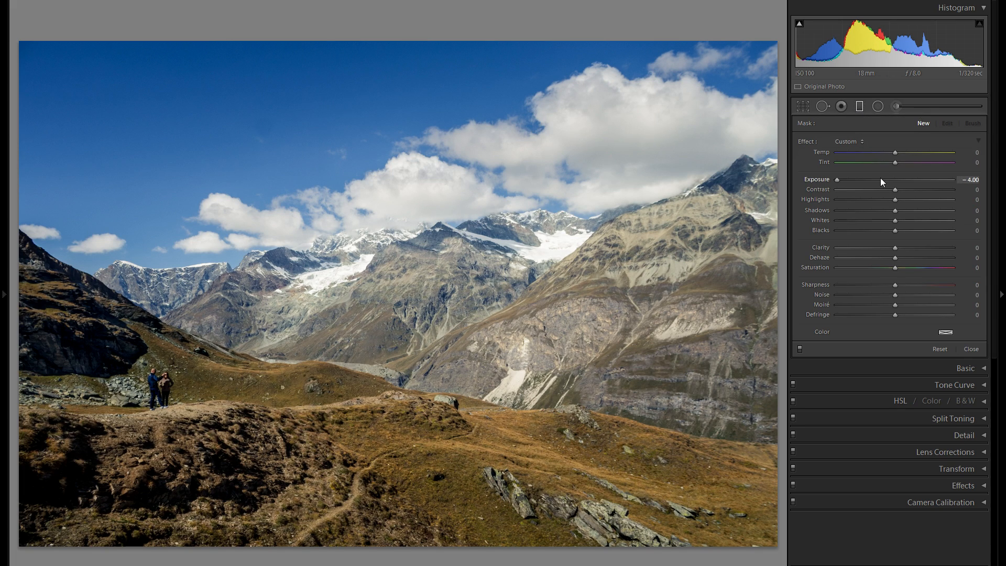
pyautogui.click(858, 108)
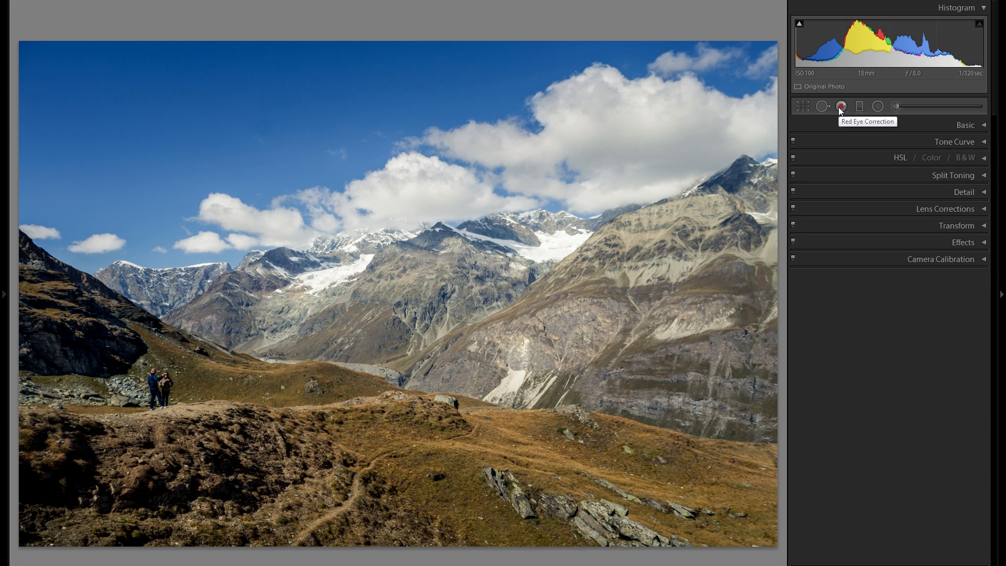
# Step: Look at the Red Eye Correction tool's options and close it
pyautogui.click(841, 107)
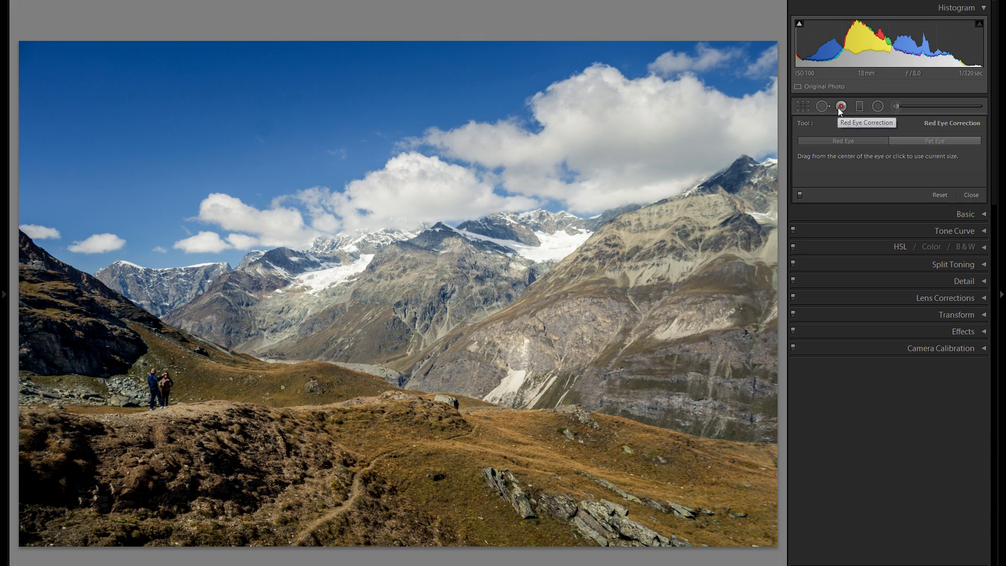
pyautogui.click(841, 108)
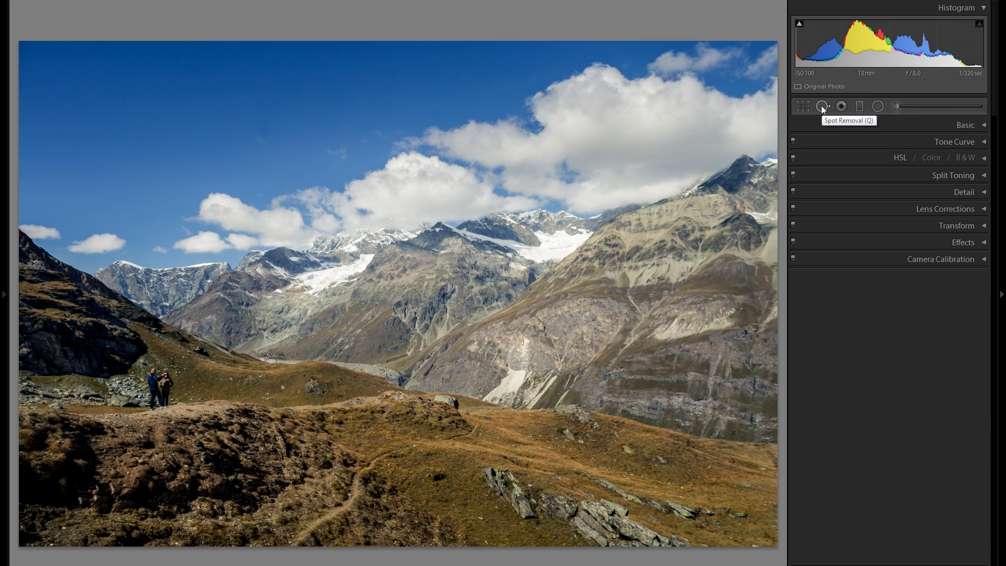
# Step: Heal the dark hole in the foreground grass up close with the Spot Removal tool
pyautogui.click(822, 106)
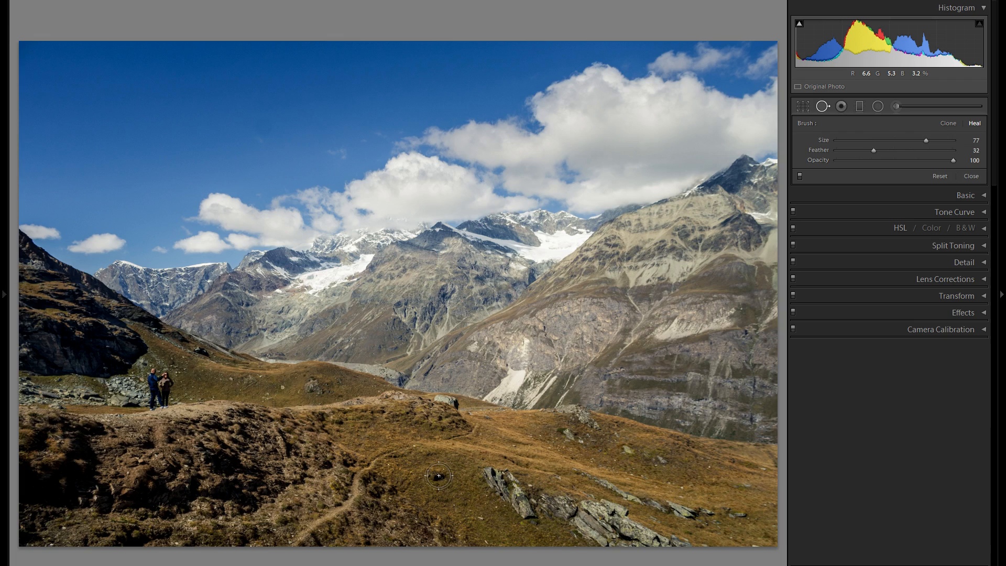
pyautogui.click(438, 476)
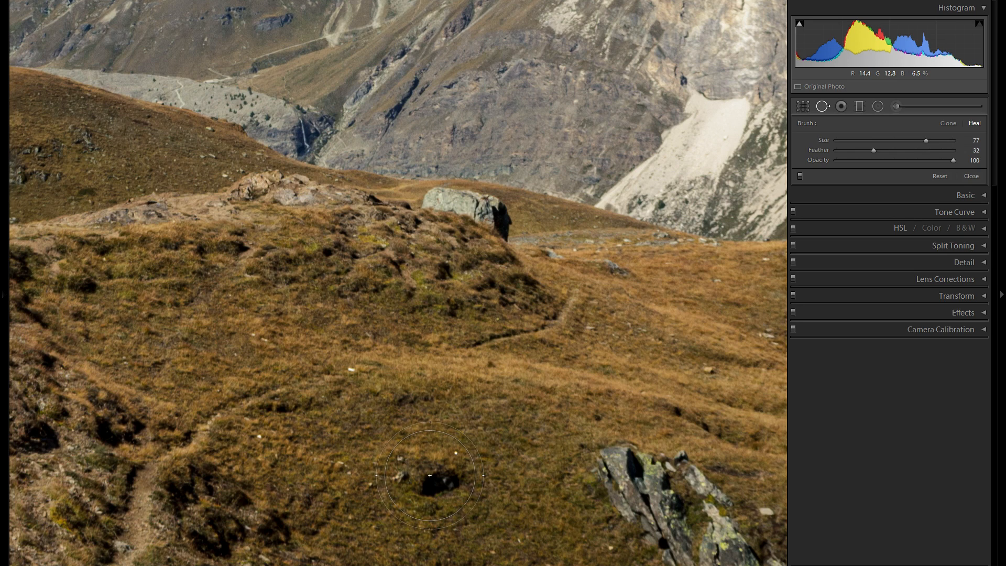
pyautogui.click(429, 475)
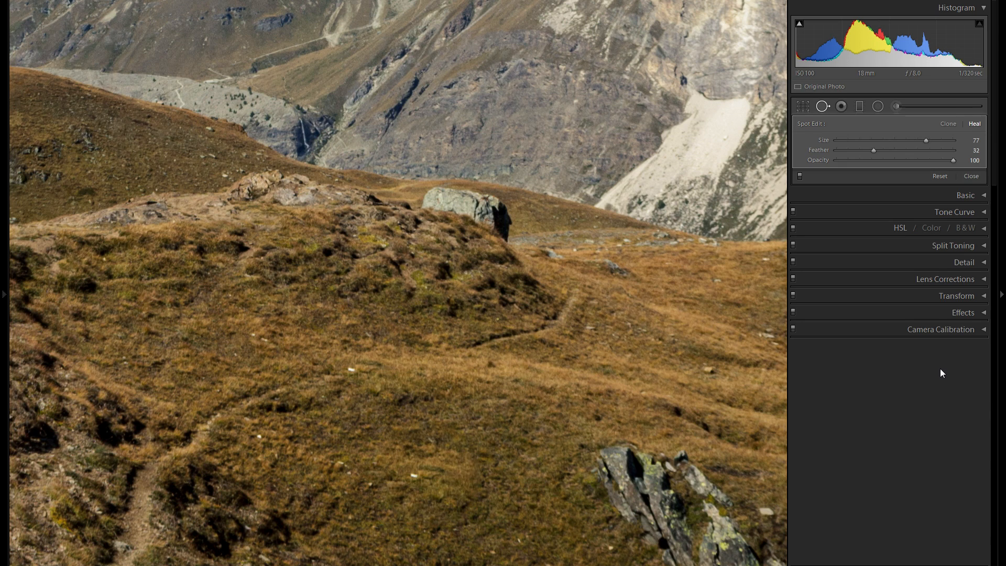
# Step: Delete the healing spot in the foreground grass, return to the whole photo and close the Spot Removal tool
pyautogui.rightClick(442, 465)
pyautogui.click(485, 513)
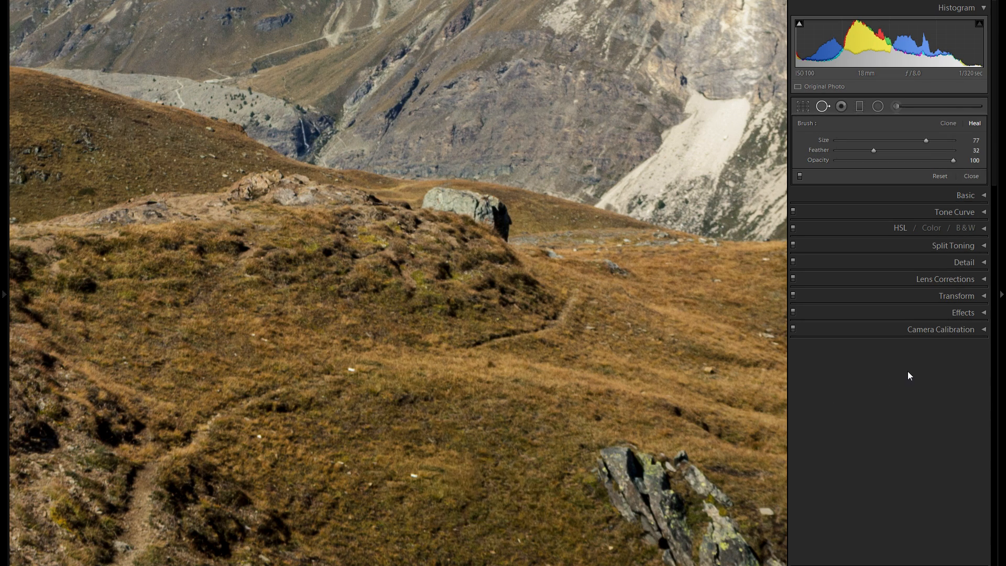
pyautogui.click(601, 306)
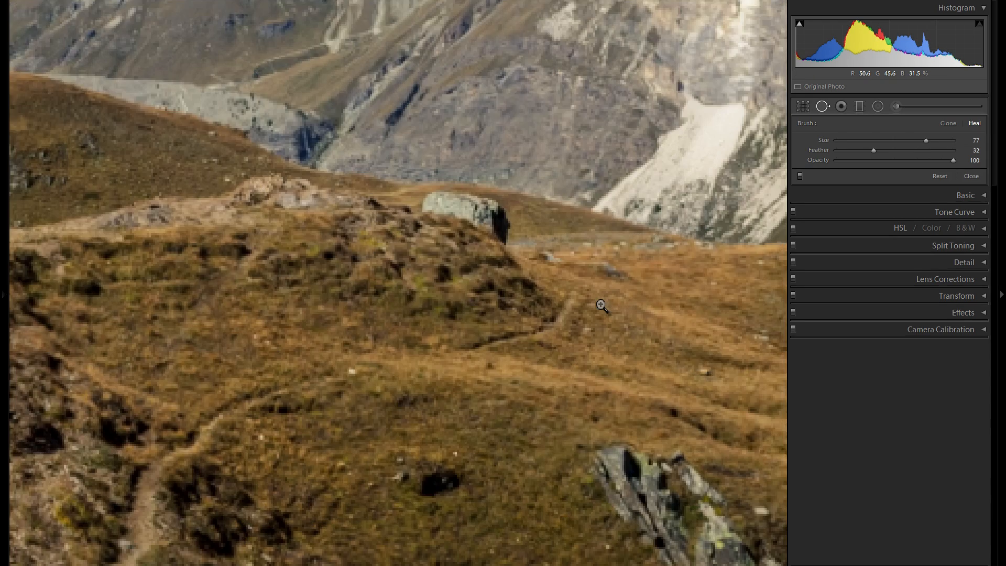
pyautogui.click(601, 306)
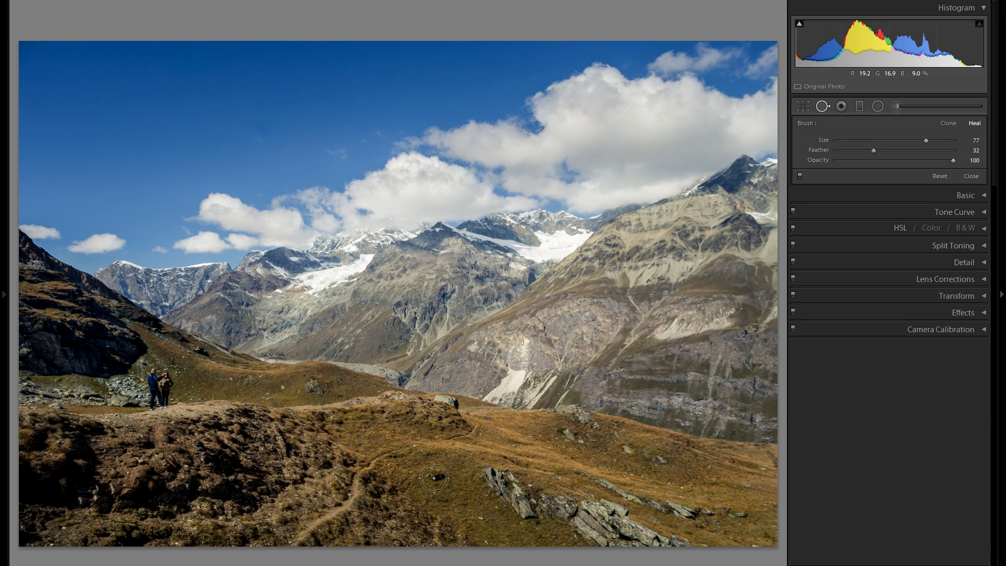
pyautogui.click(824, 106)
# Step: Expand all the develop adjustment sections at once and return to the Basic settings
pyautogui.rightClick(830, 119)
pyautogui.click(866, 260)
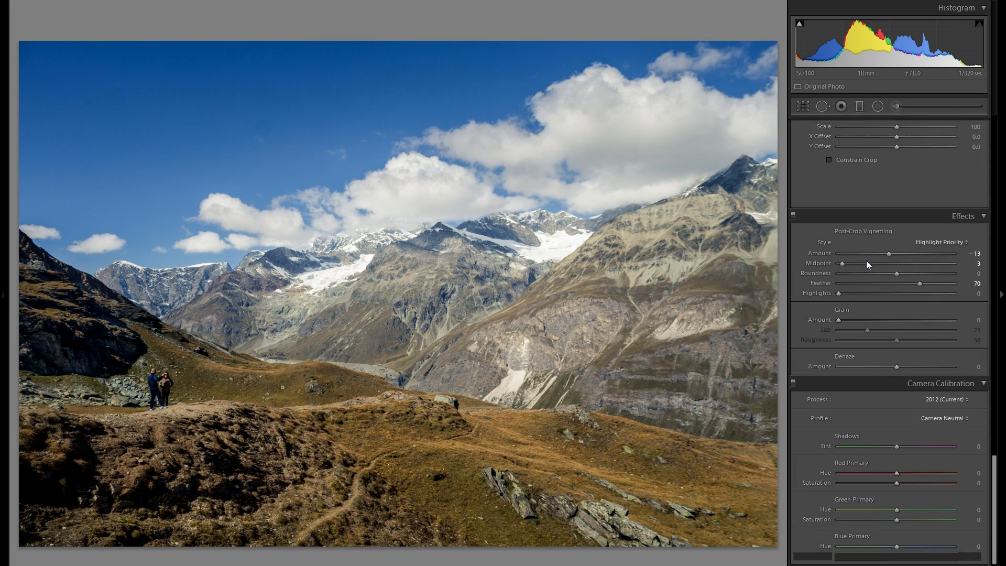
pyautogui.scroll(10, 866, 260)
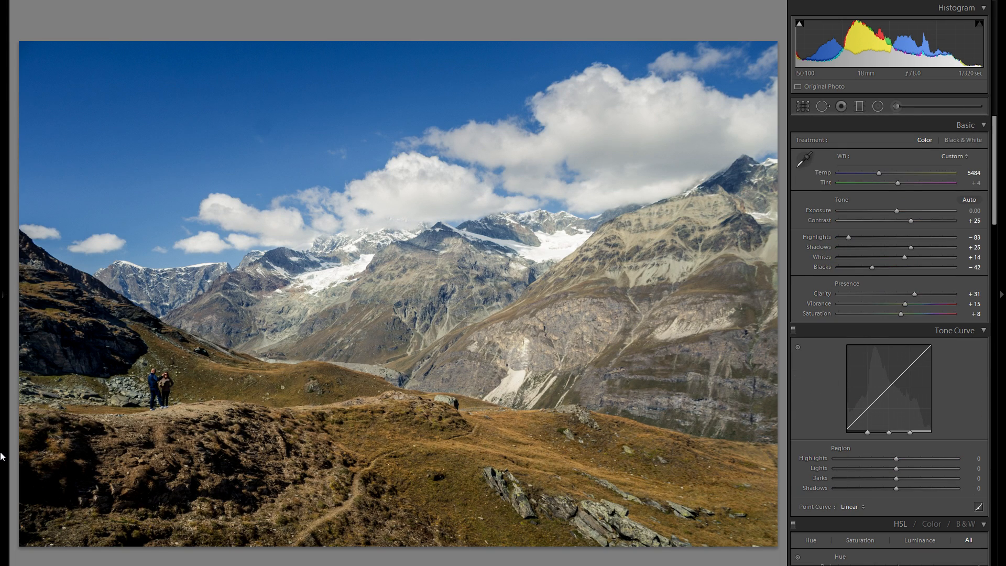
# Step: Compare the photo's original Import state with the edited version in the History, restoring the latest state, Delete Spot Removal
pyautogui.press('F7')
pyautogui.scroll(-20, 61, 418)
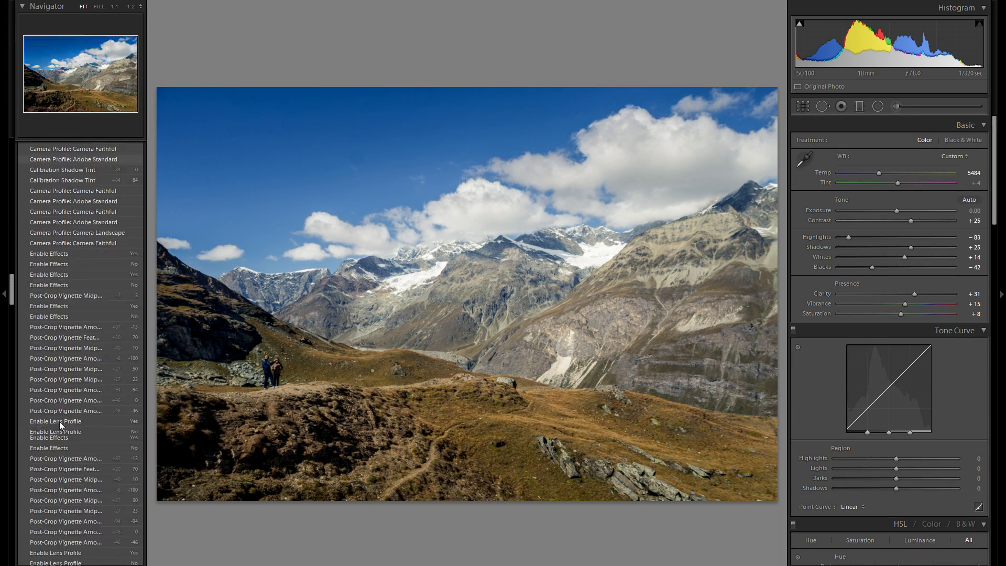
pyautogui.scroll(-10, 65, 442)
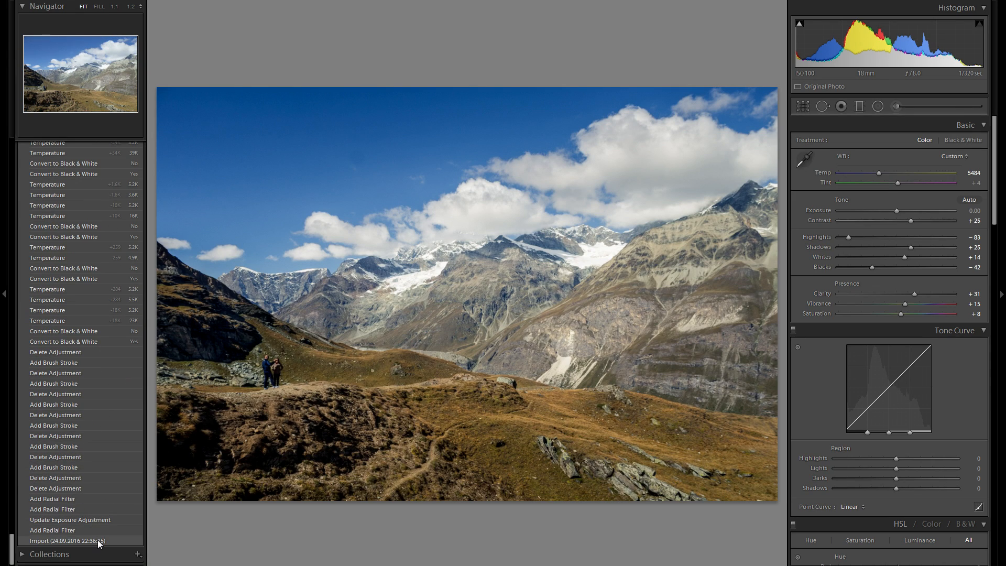
pyautogui.click(98, 539)
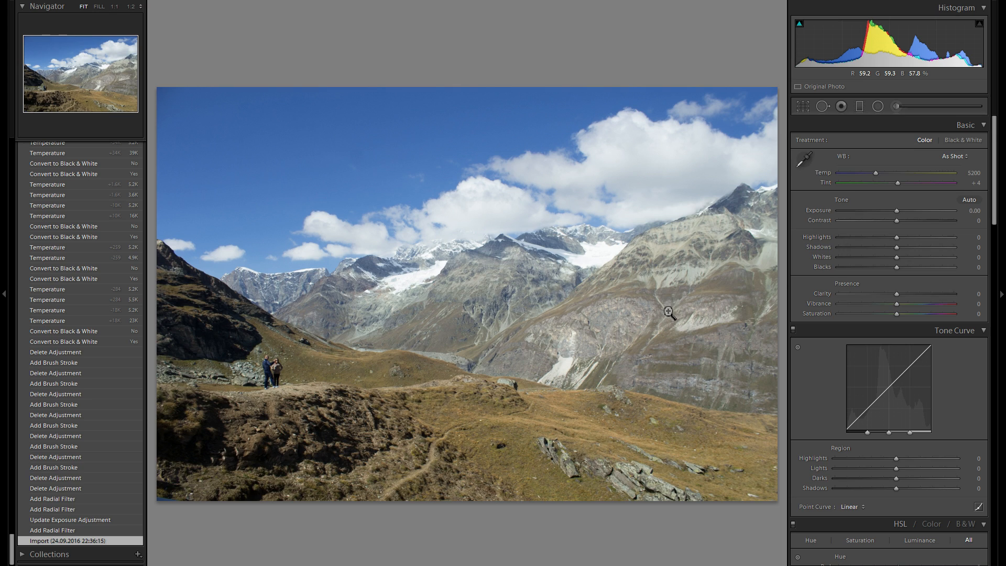
pyautogui.scroll(15, 52, 344)
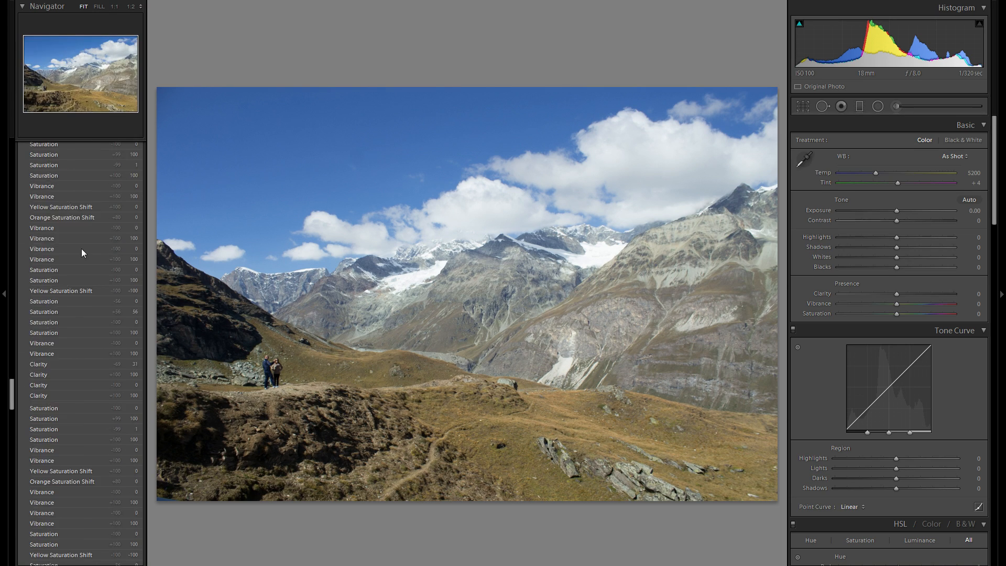
pyautogui.scroll(15, 93, 257)
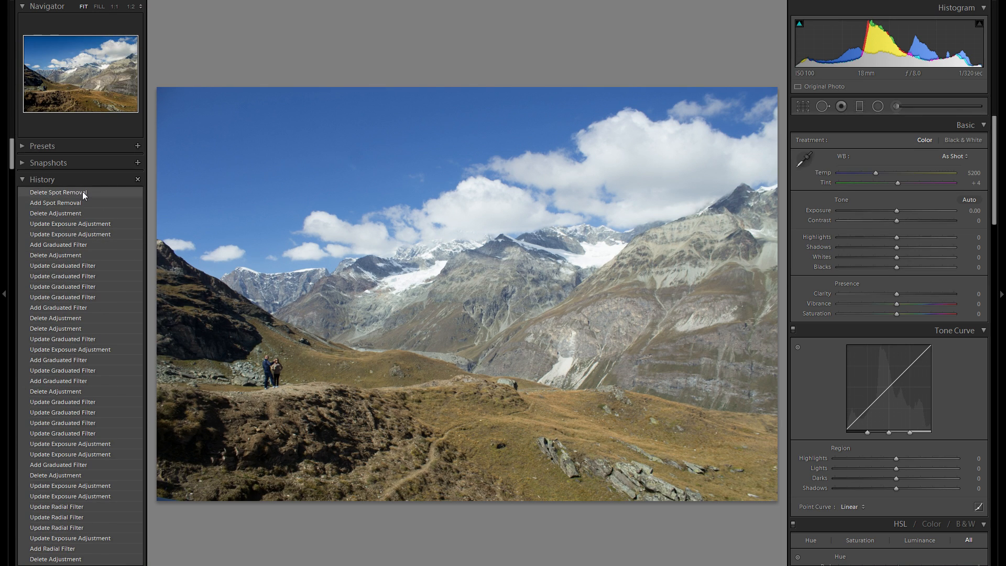
pyautogui.click(83, 192)
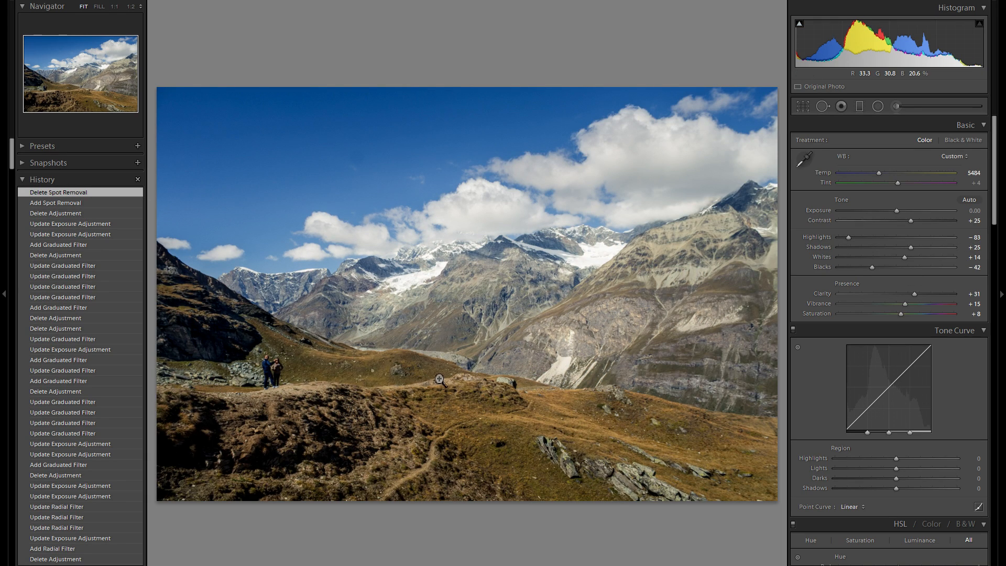
pyautogui.press('F7')
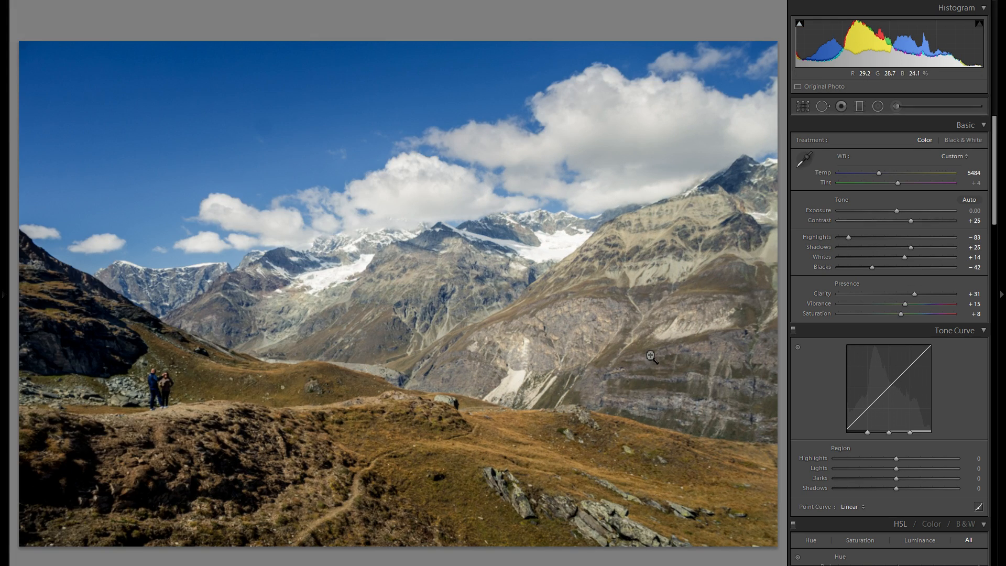
# Step: Show the unedited and edited versions of the photo side by side in the Before/After comparison
pyautogui.scroll(-5, 870, 361)
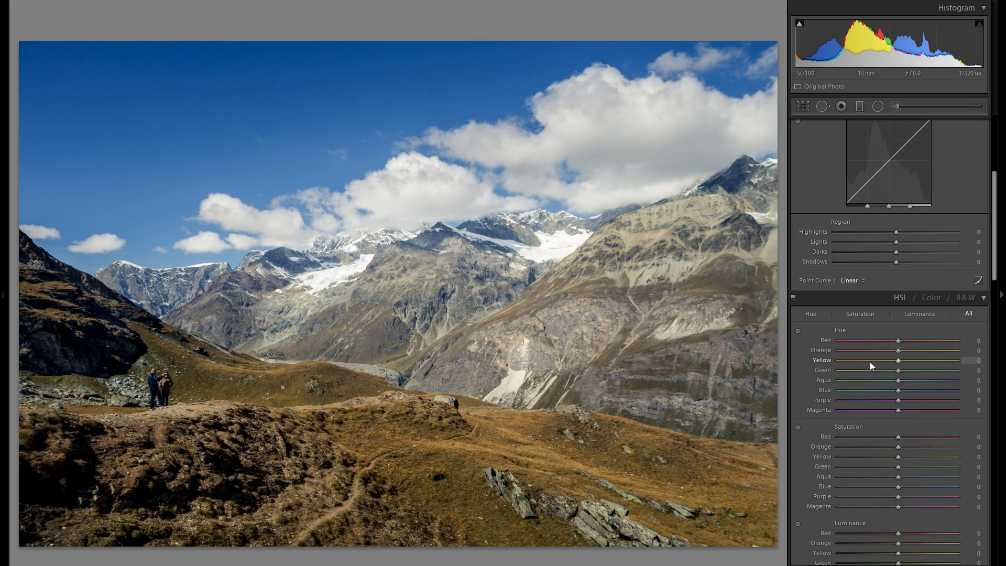
pyautogui.press('y')
pyautogui.scroll(4, 869, 361)
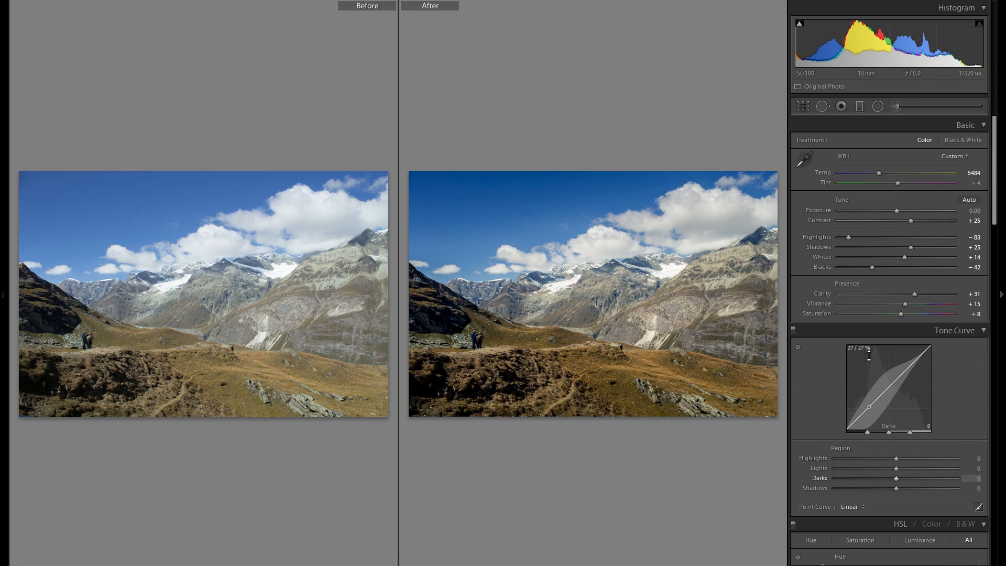